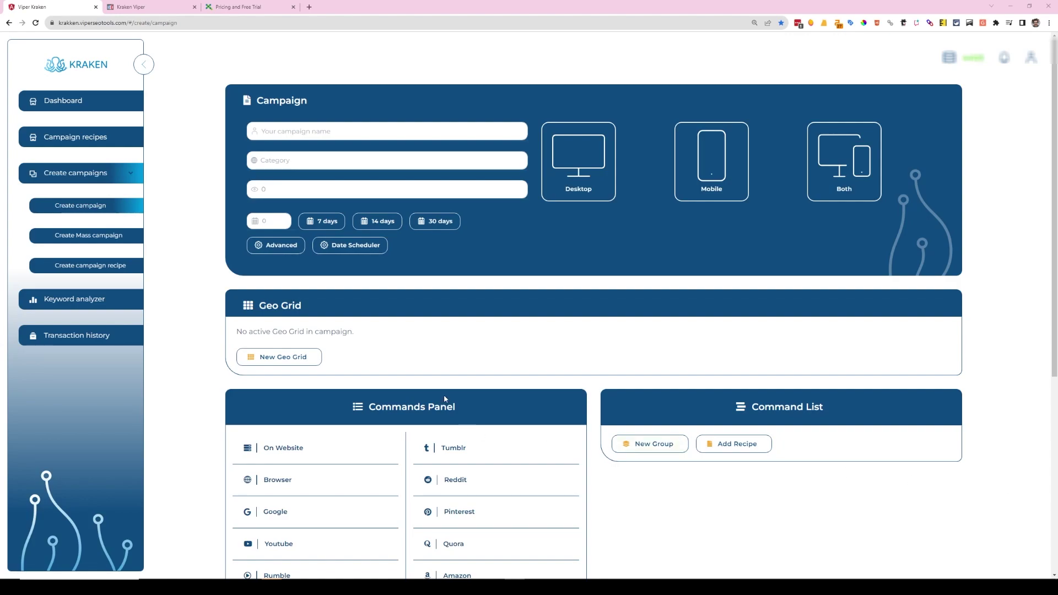
- Name the new campaign "test" and leave its category empty
{"action": "left_click", "coordinate": [358, 131]}
{"action": "type", "text": "test"}
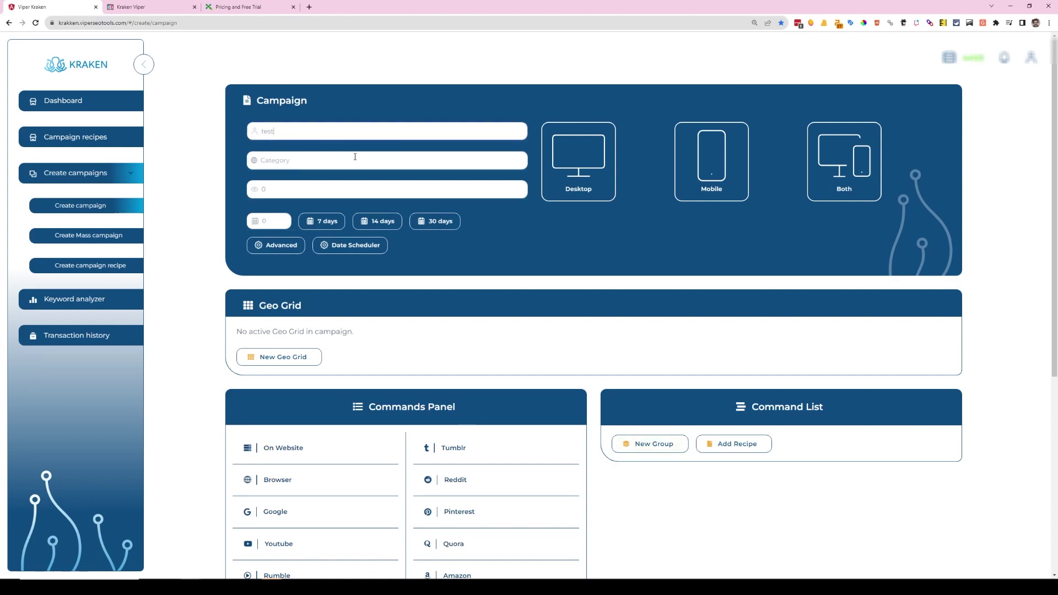
{"action": "left_click", "coordinate": [298, 159]}
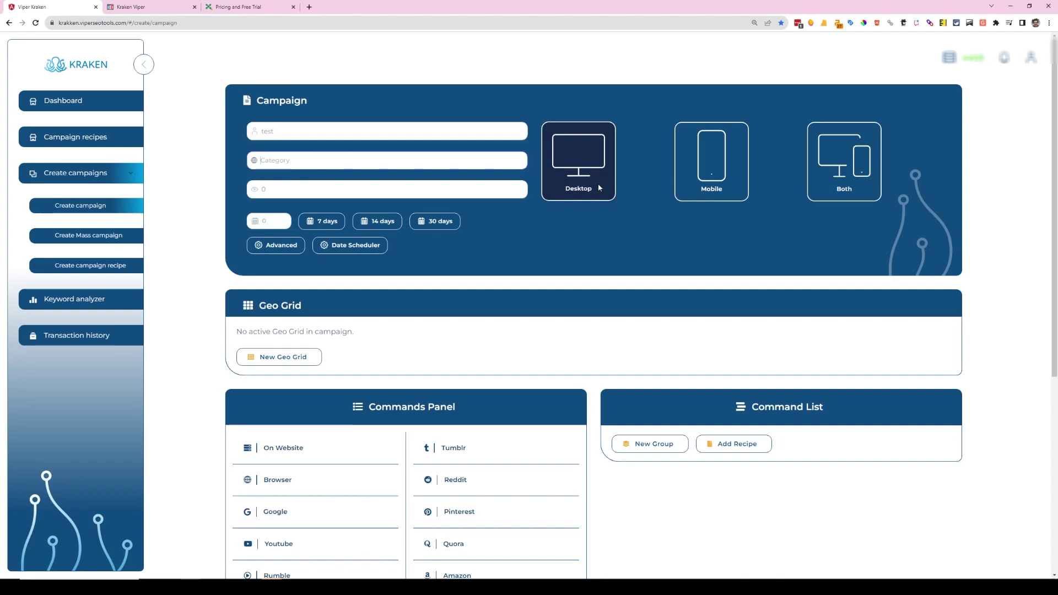
- Try the campaign's device options and set the device type to Mobile
{"action": "left_click", "coordinate": [711, 166]}
{"action": "left_click", "coordinate": [844, 165]}
{"action": "left_click", "coordinate": [733, 182]}
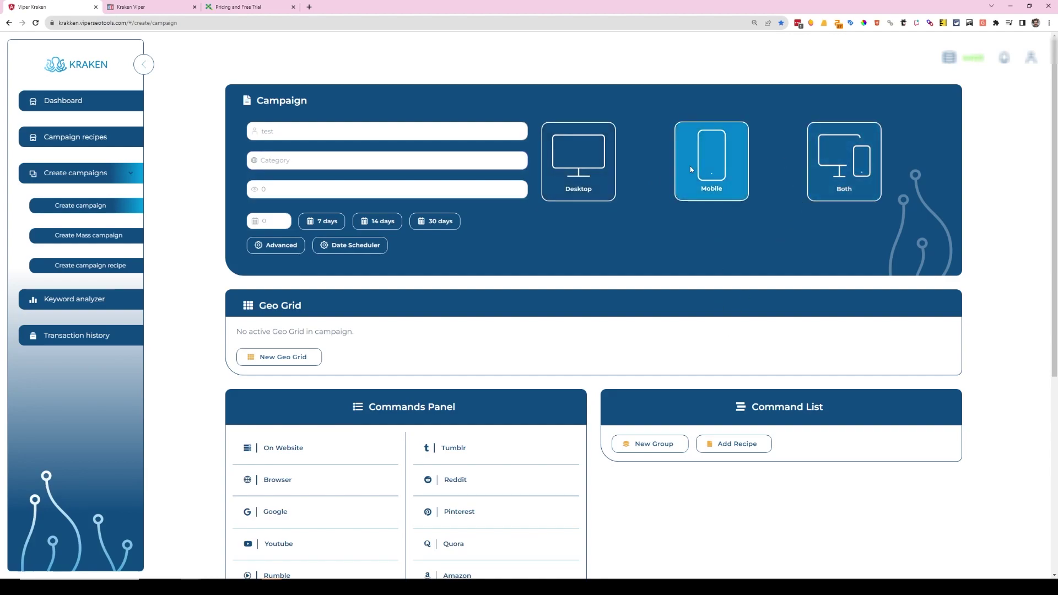
{"action": "left_click", "coordinate": [844, 165]}
{"action": "left_click", "coordinate": [579, 165]}
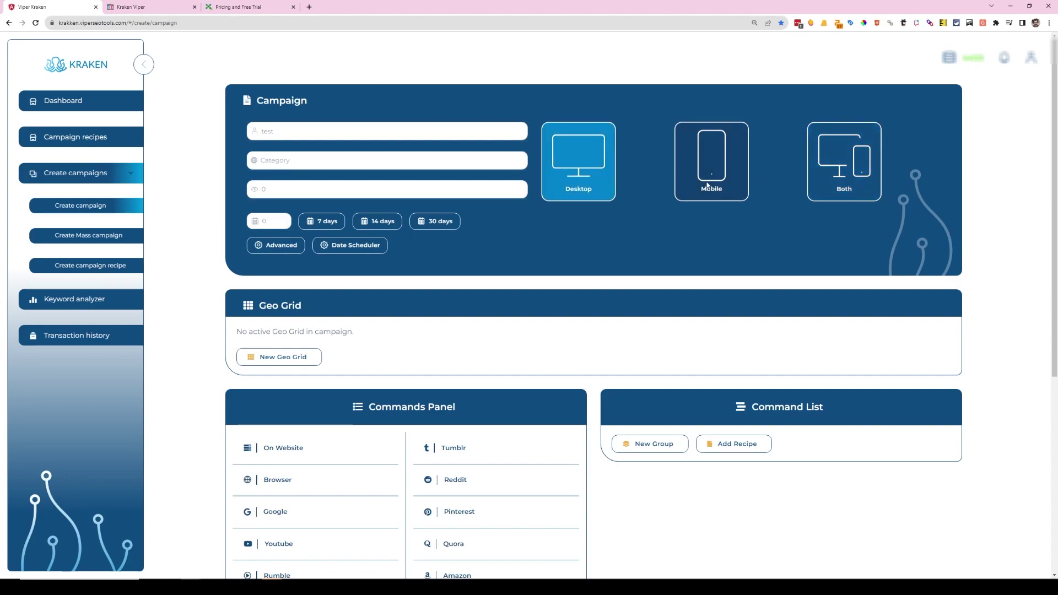
{"action": "left_click", "coordinate": [712, 165]}
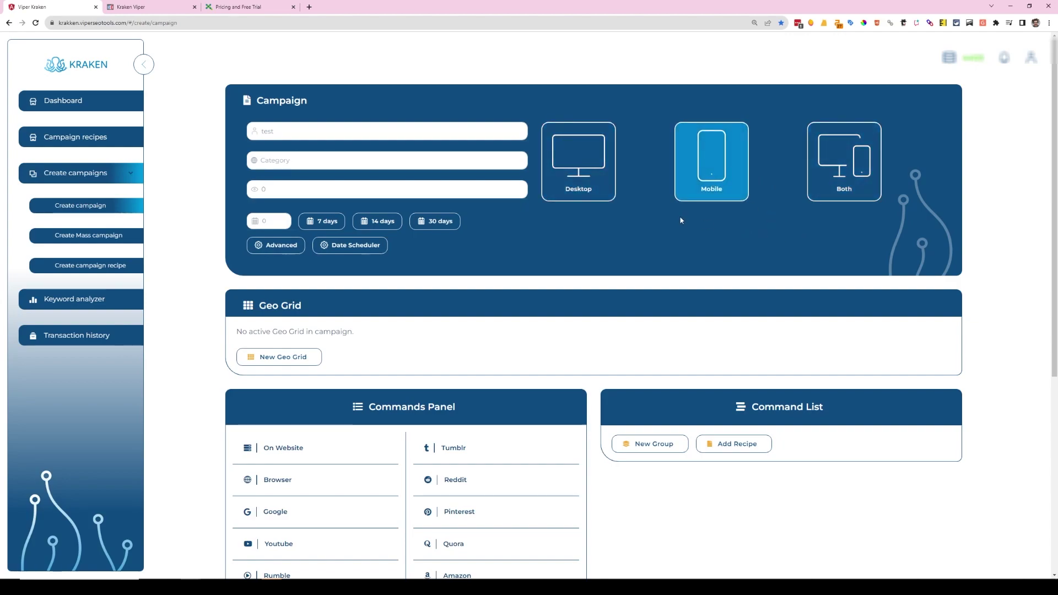
- Set the campaign's number of views to 50 and its duration to 30 days
{"action": "left_click", "coordinate": [263, 190]}
{"action": "type", "text": "5"}
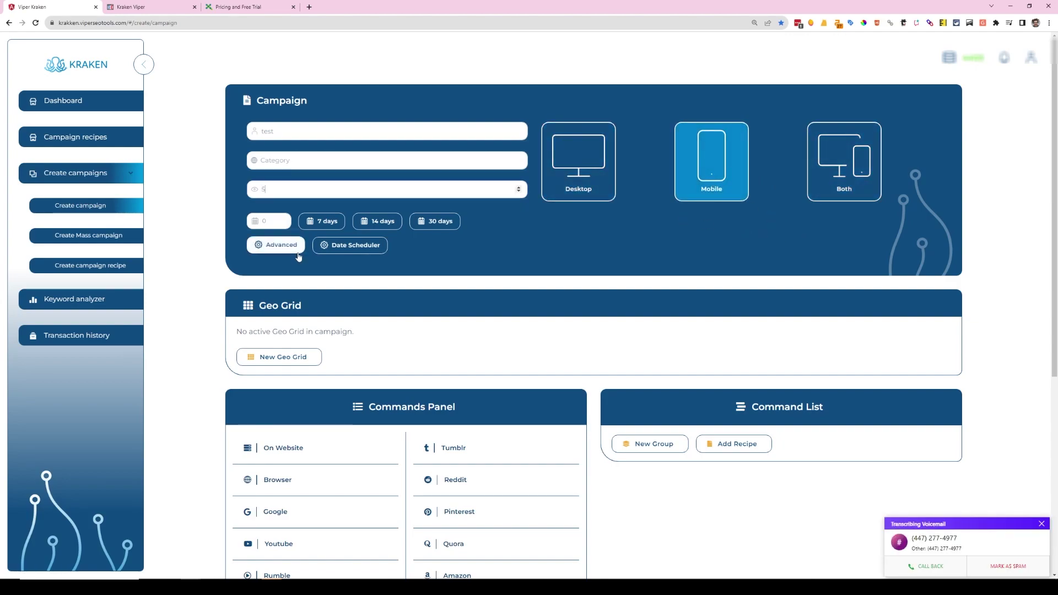
{"action": "type", "text": "0"}
{"action": "key", "text": "Tab"}
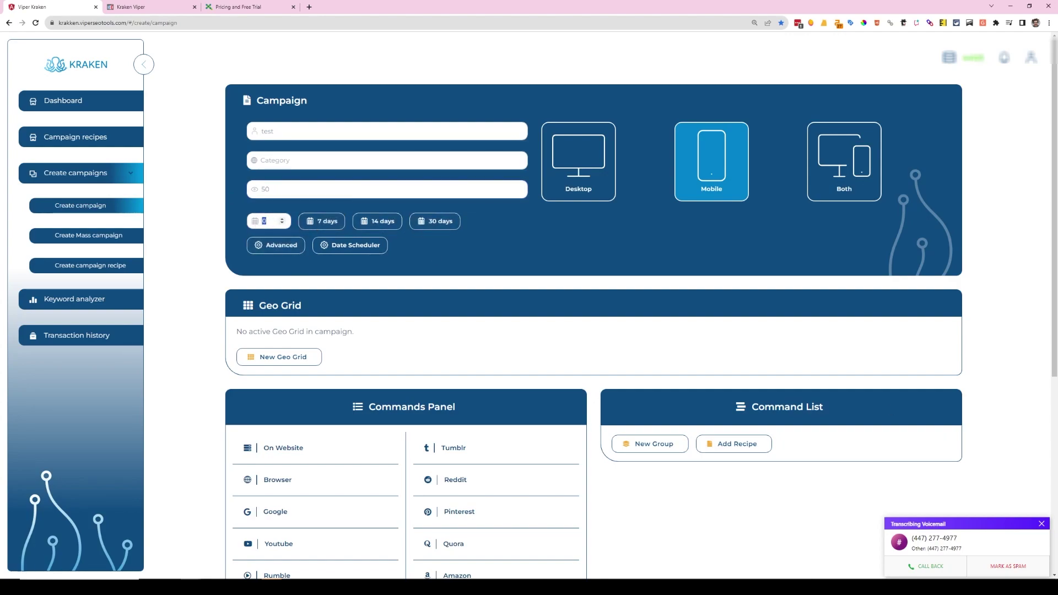
{"action": "left_click", "coordinate": [1045, 528]}
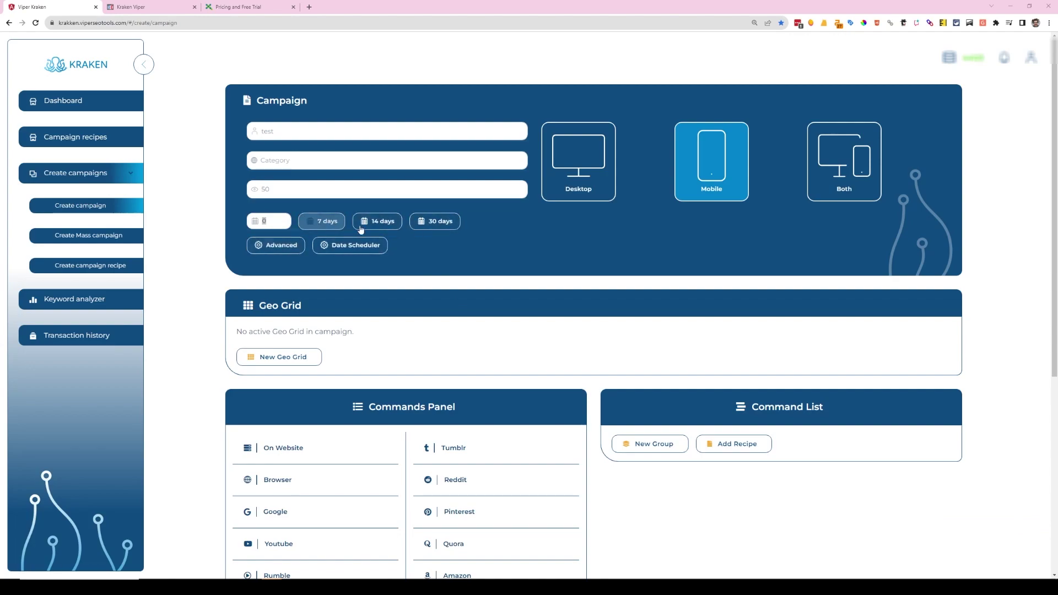
{"action": "left_click", "coordinate": [435, 221]}
- Enable the date scheduler and add 08/15/2023 with 1 view to the date list
{"action": "left_click", "coordinate": [347, 246]}
{"action": "left_click", "coordinate": [576, 352]}
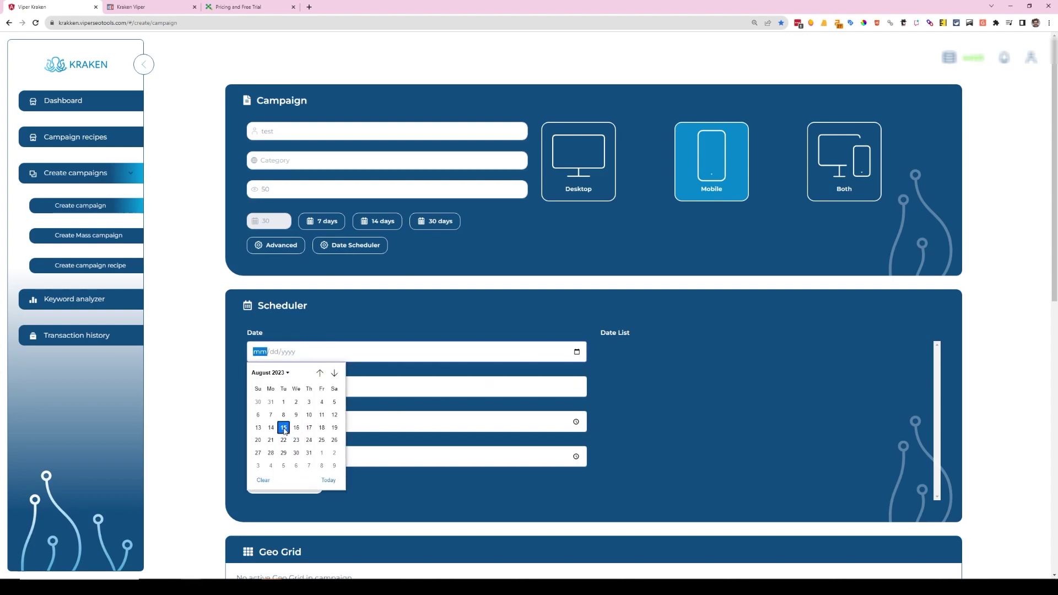
{"action": "left_click", "coordinate": [285, 430]}
{"action": "left_click", "coordinate": [308, 387]}
{"action": "type", "text": "1"}
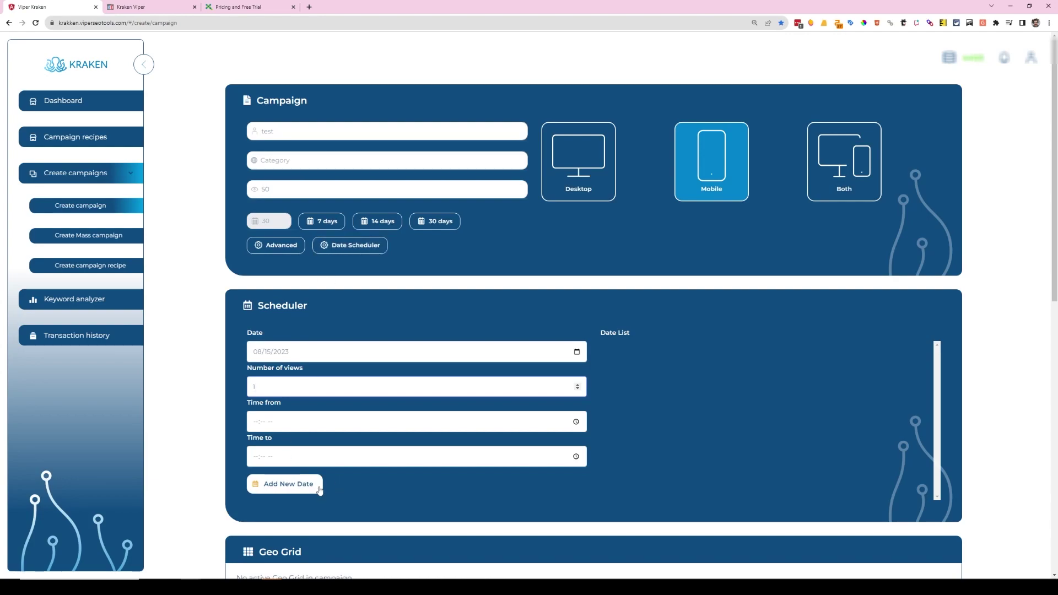
{"action": "left_click", "coordinate": [293, 484]}
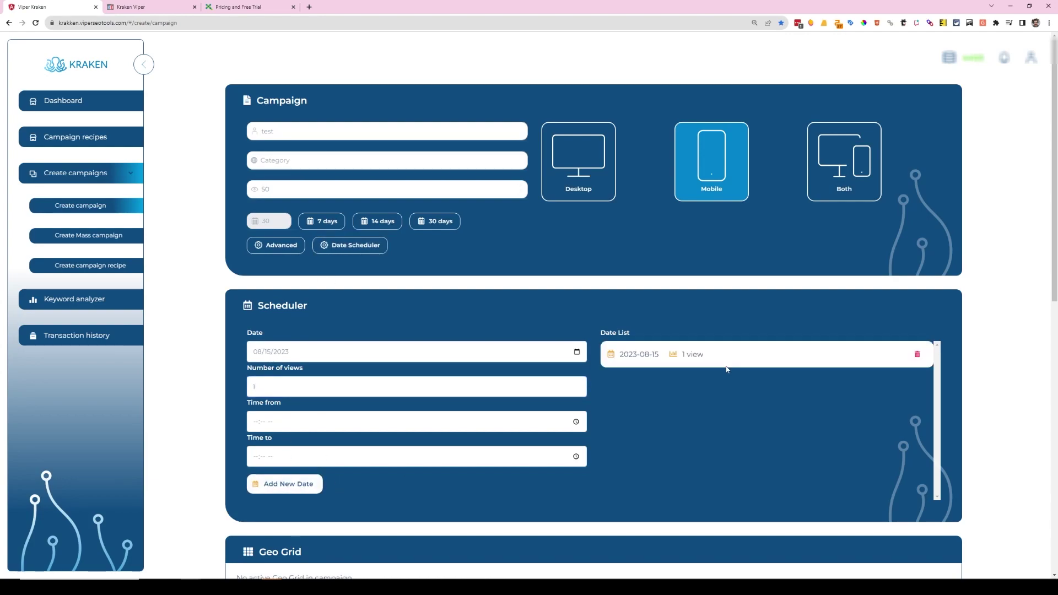
- Add 08/16/2023 with 0 views to the scheduler's date list
{"action": "left_click", "coordinate": [574, 354]}
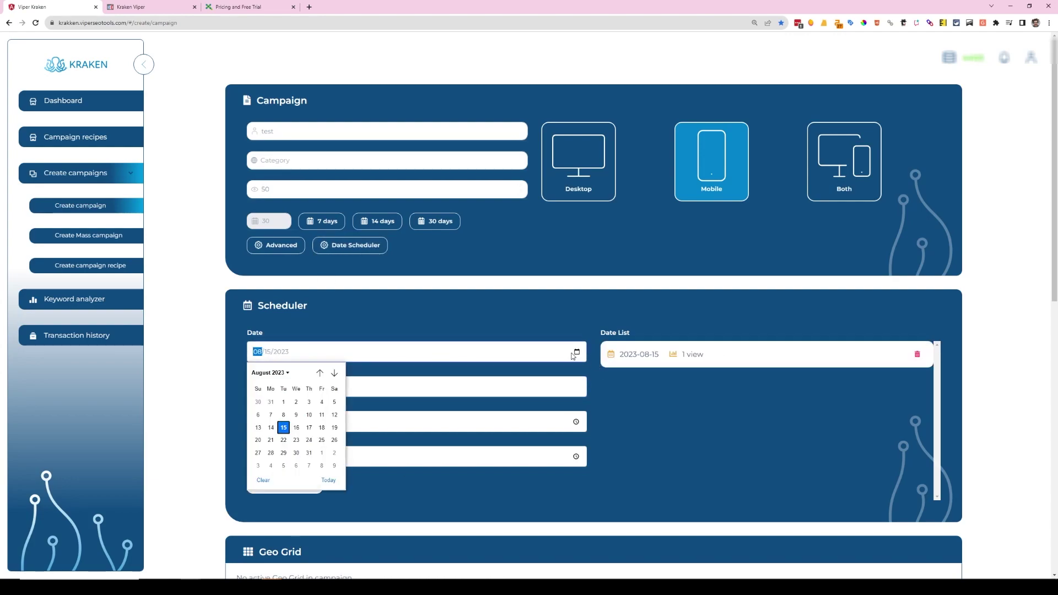
{"action": "left_click", "coordinate": [296, 428]}
{"action": "key", "text": "Tab"}
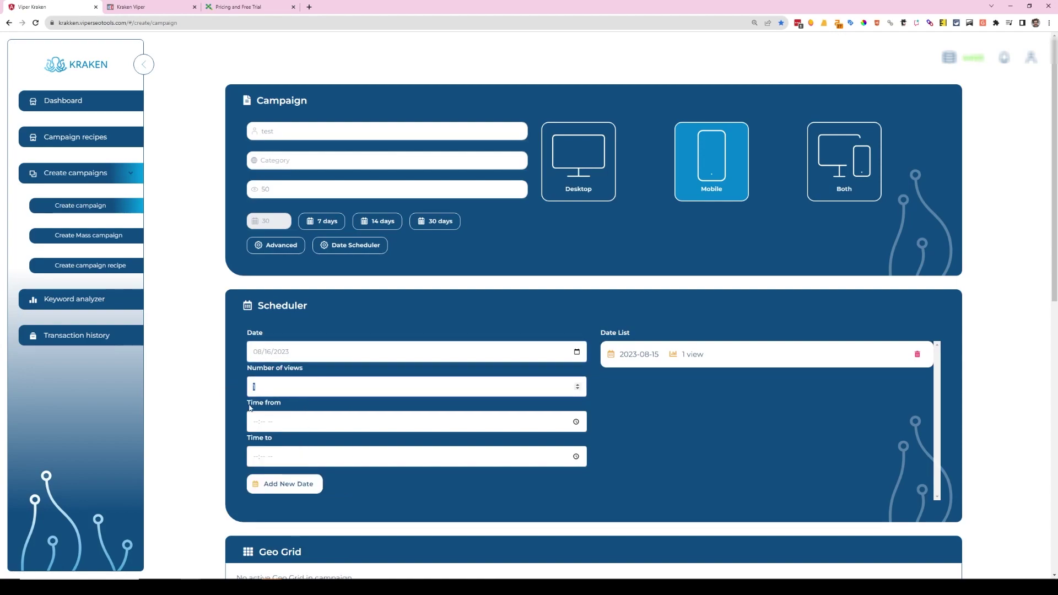
{"action": "key", "text": "BackSpace"}
{"action": "left_click", "coordinate": [281, 484]}
- Add 08/17/2023 with 15 views to the scheduler's date list
{"action": "left_click", "coordinate": [574, 353]}
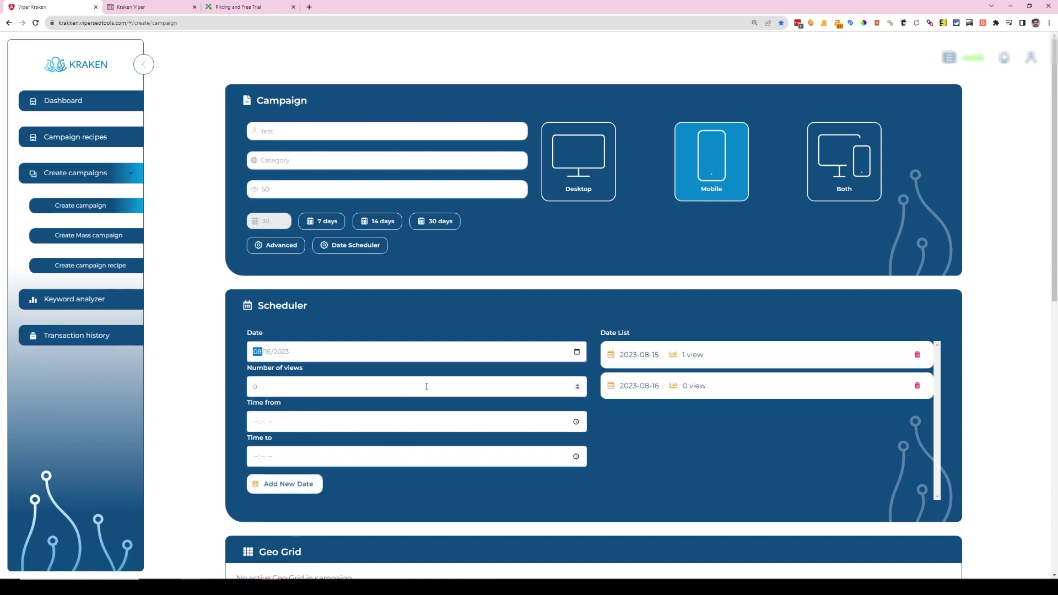
{"action": "left_click", "coordinate": [577, 353]}
{"action": "left_click", "coordinate": [309, 427]}
{"action": "left_click", "coordinate": [280, 384]}
{"action": "type", "text": "15"}
{"action": "left_click", "coordinate": [264, 485]}
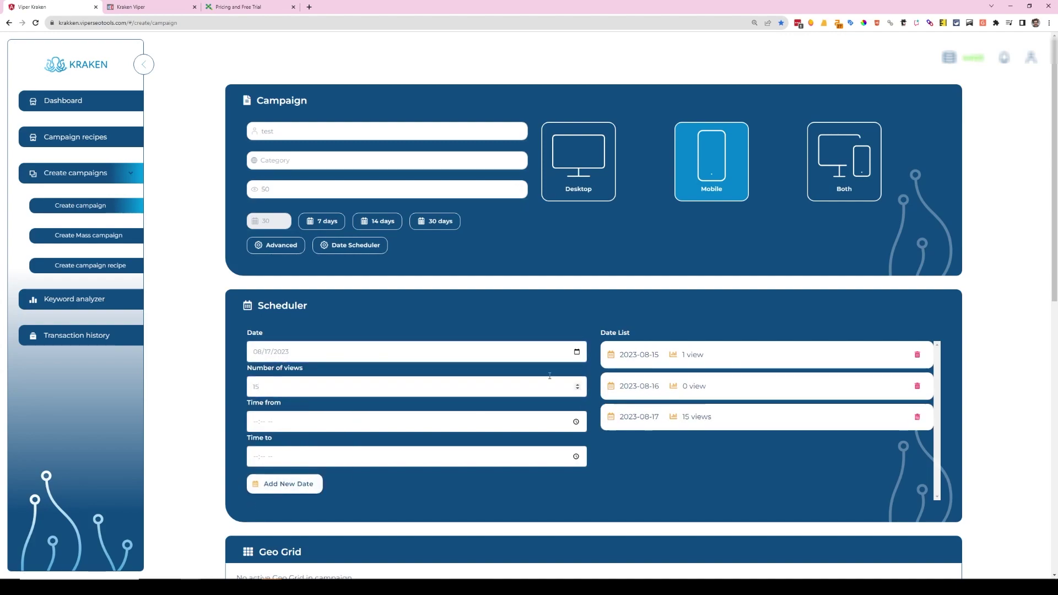
- Add 08/18/2023 with 5 views to the scheduler's date list
{"action": "left_click", "coordinate": [577, 352]}
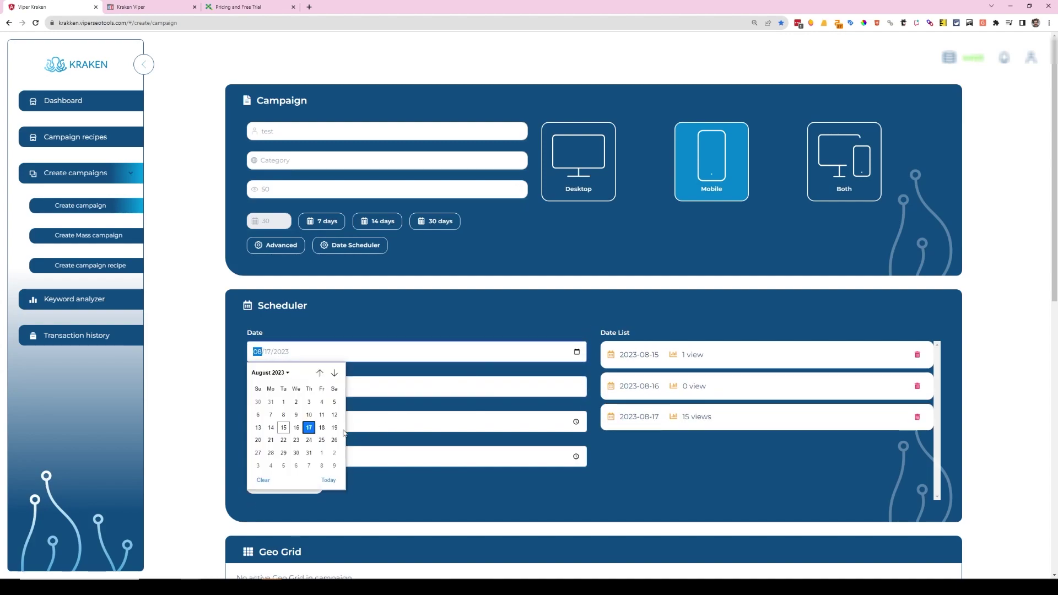
{"action": "left_click", "coordinate": [322, 428]}
{"action": "key", "text": "Tab"}
{"action": "key", "text": "Tab"}
{"action": "key", "text": "Tab"}
{"action": "type", "text": "5"}
{"action": "left_click", "coordinate": [286, 484]}
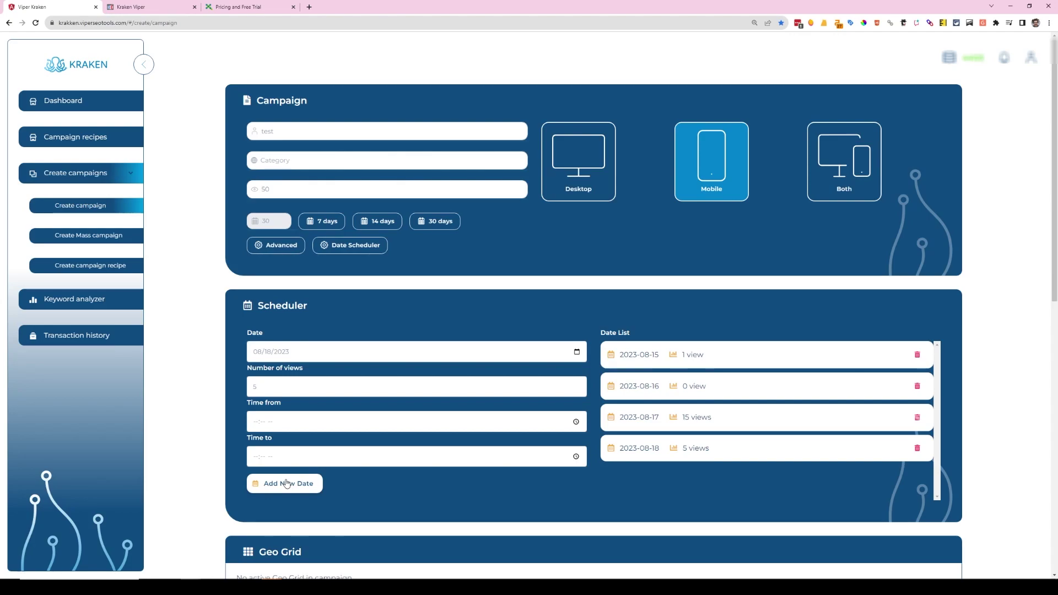
- Check the grid size and distance choices for a new geo grid and close its form without saving
{"action": "scroll", "coordinate": [286, 484], "scroll_direction": "down", "scroll_amount": 2}
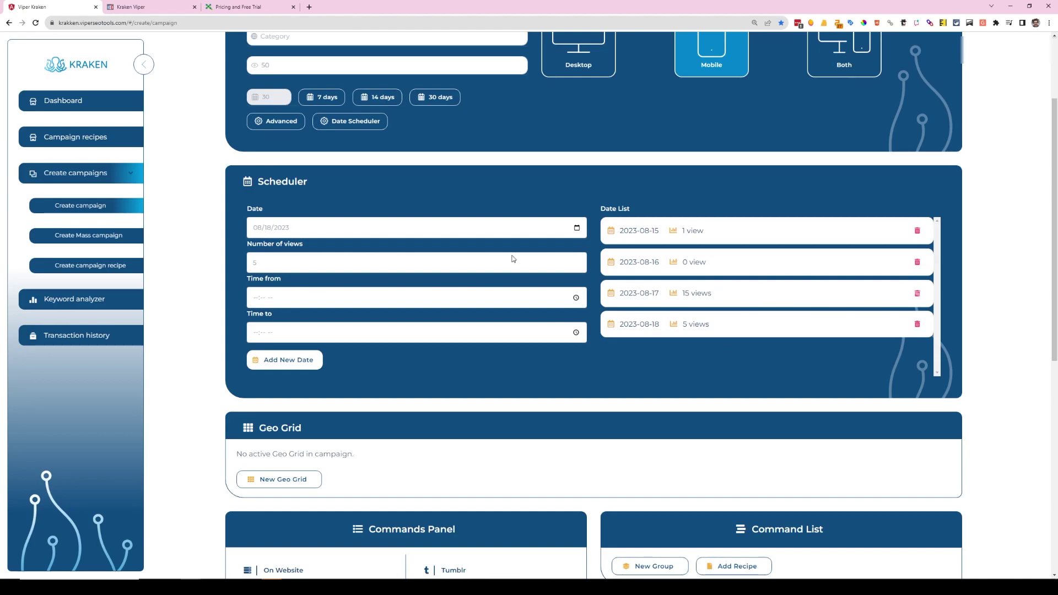
{"action": "left_click", "coordinate": [245, 475]}
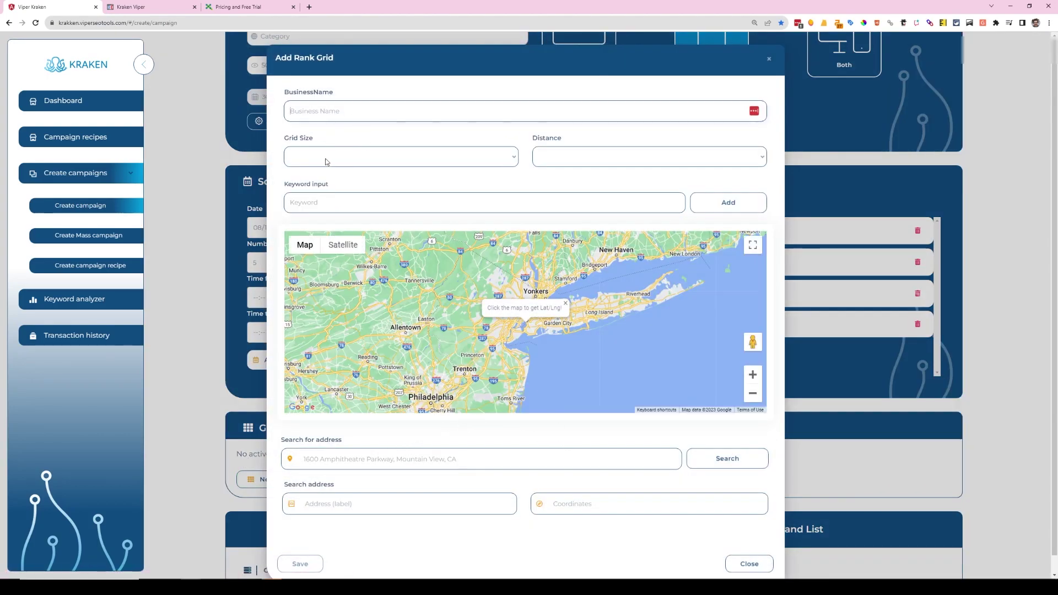
{"action": "left_click", "coordinate": [305, 157]}
{"action": "left_click", "coordinate": [553, 160]}
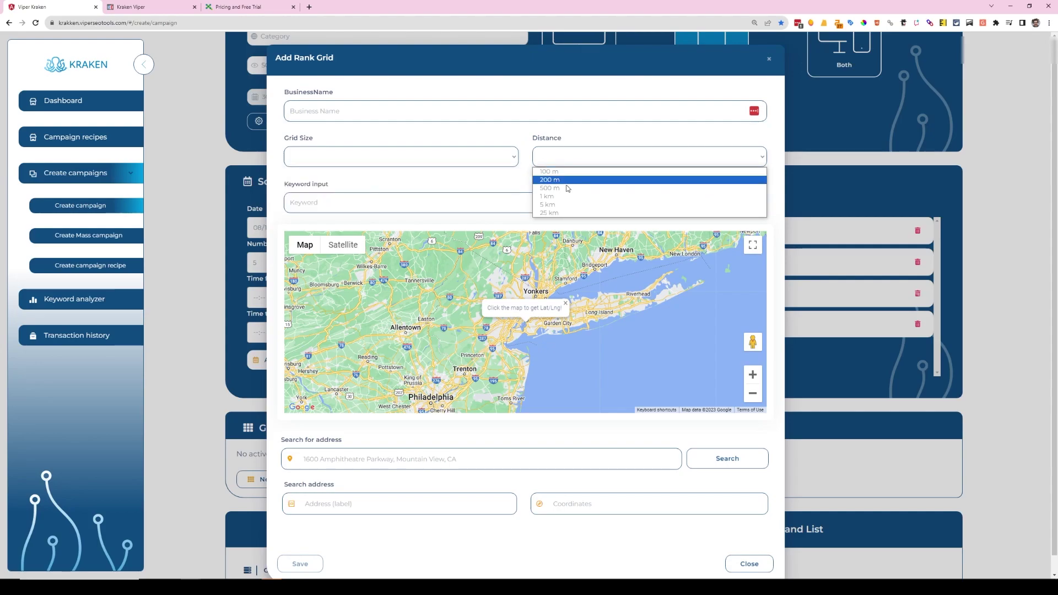
{"action": "key", "text": "Escape"}
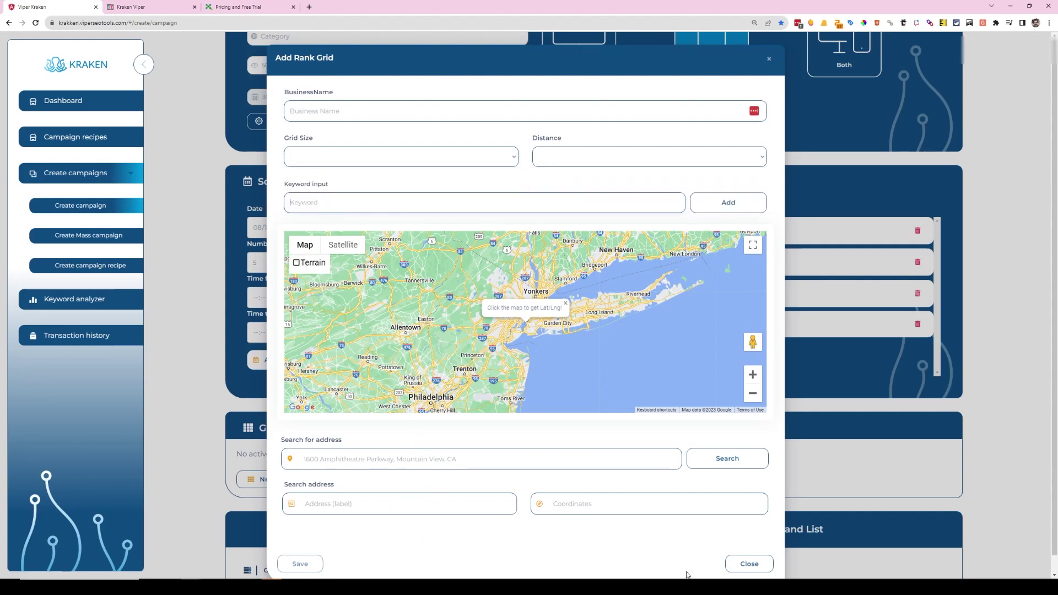
{"action": "left_click", "coordinate": [742, 564]}
{"action": "left_click", "coordinate": [769, 58]}
- Review the empty geo grid section and the checkout summary of the campaign's views and credits
{"action": "scroll", "coordinate": [369, 419], "scroll_direction": "down", "scroll_amount": 2}
{"action": "scroll", "coordinate": [369, 419], "scroll_direction": "down", "scroll_amount": 1}
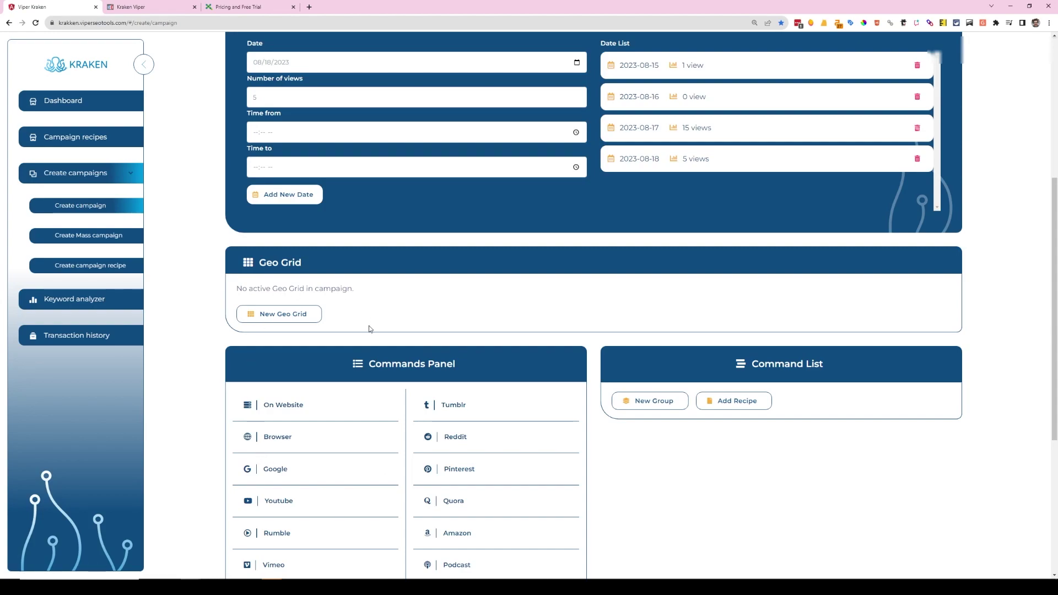
{"action": "left_click_drag", "start_coordinate": [349, 315], "coordinate": [224, 286]}
{"action": "left_click", "coordinate": [436, 301]}
{"action": "scroll", "coordinate": [673, 463], "scroll_direction": "down", "scroll_amount": 5}
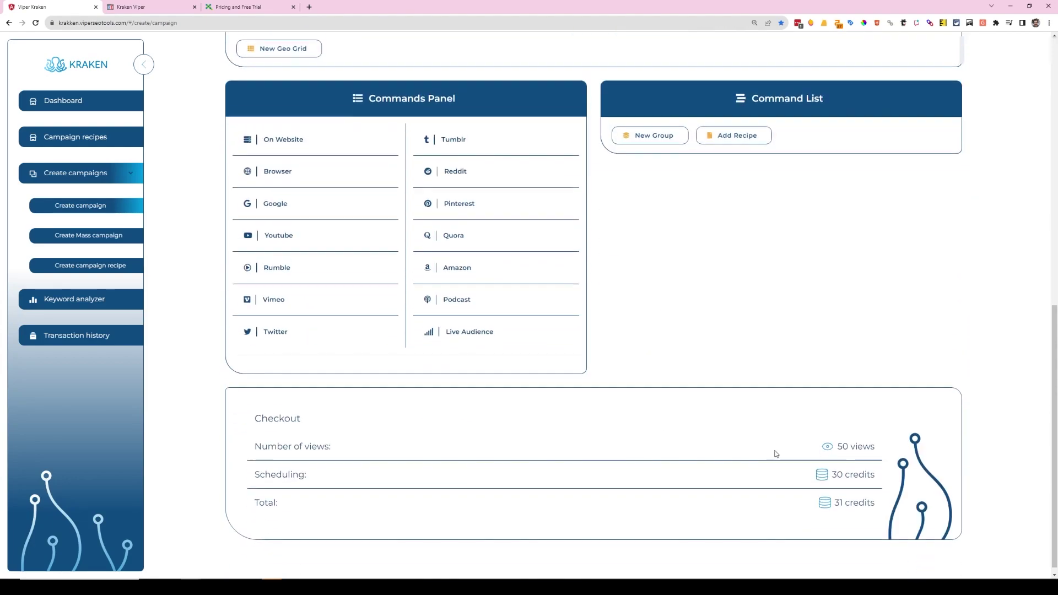
- Start a browser Change location command and pick Allentown on the map as its coordinates
{"action": "scroll", "coordinate": [470, 402], "scroll_direction": "up", "scroll_amount": 2}
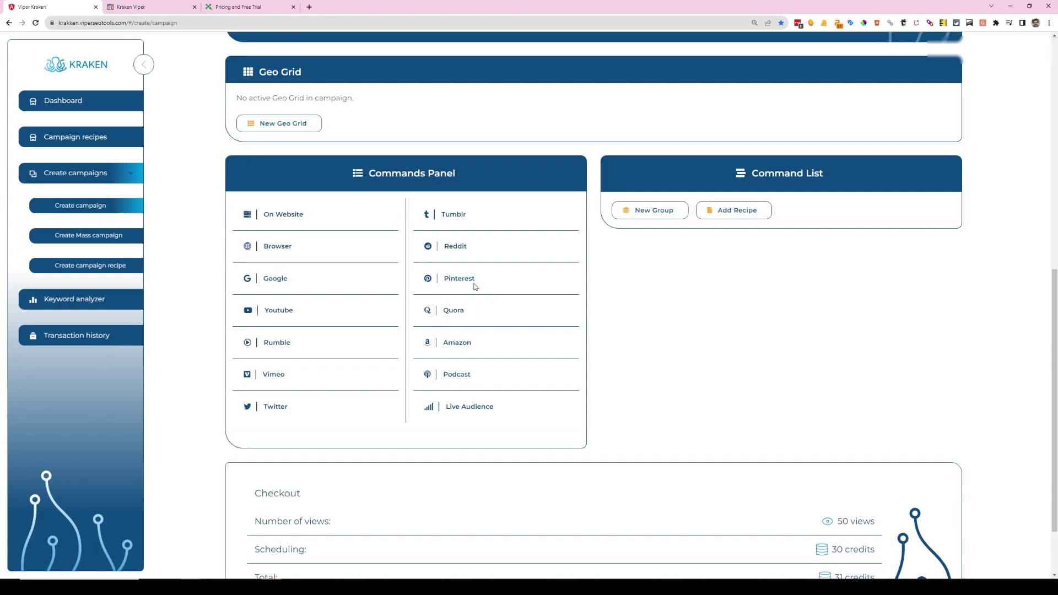
{"action": "left_click", "coordinate": [264, 247]}
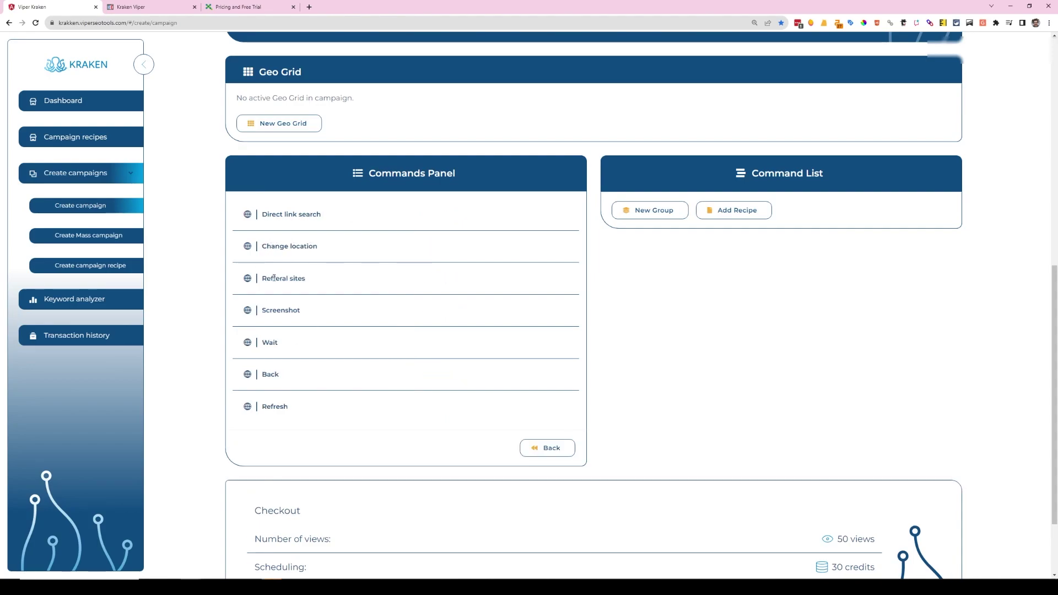
{"action": "left_click", "coordinate": [244, 249]}
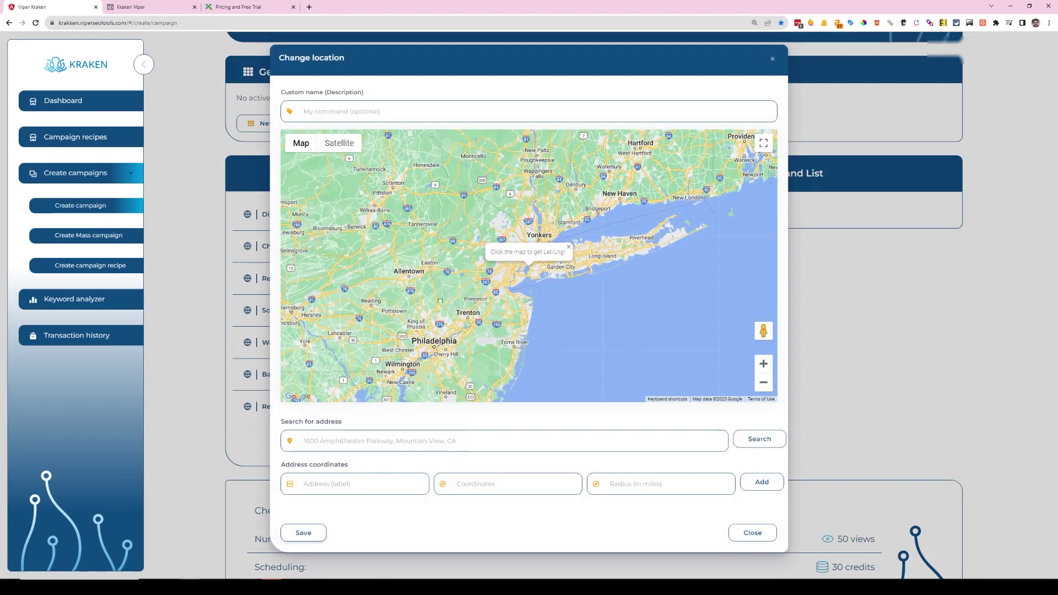
{"action": "scroll", "coordinate": [478, 315], "scroll_direction": "up", "scroll_amount": 4}
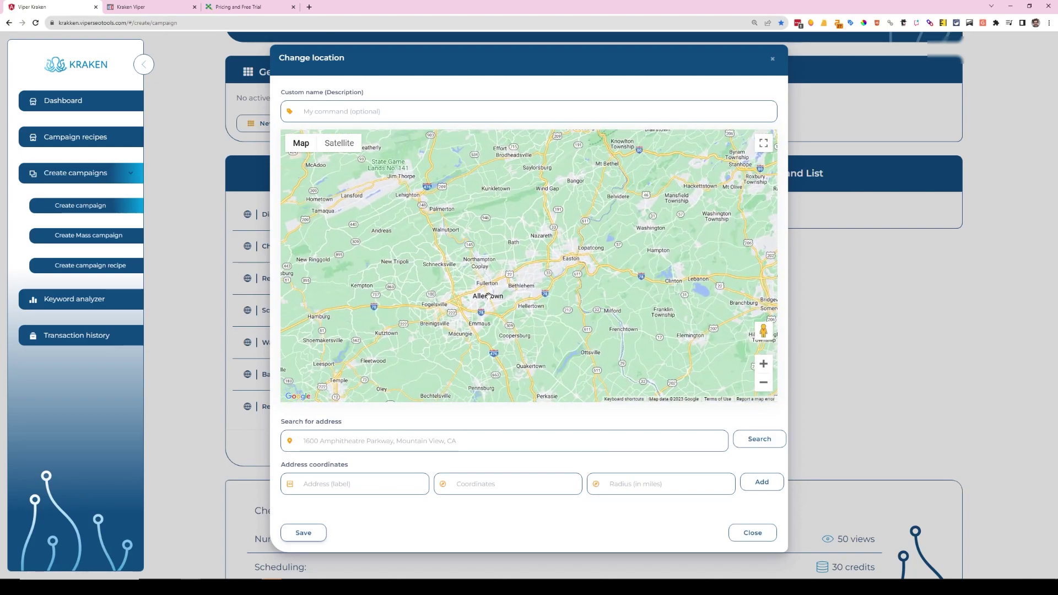
{"action": "left_click", "coordinate": [488, 296]}
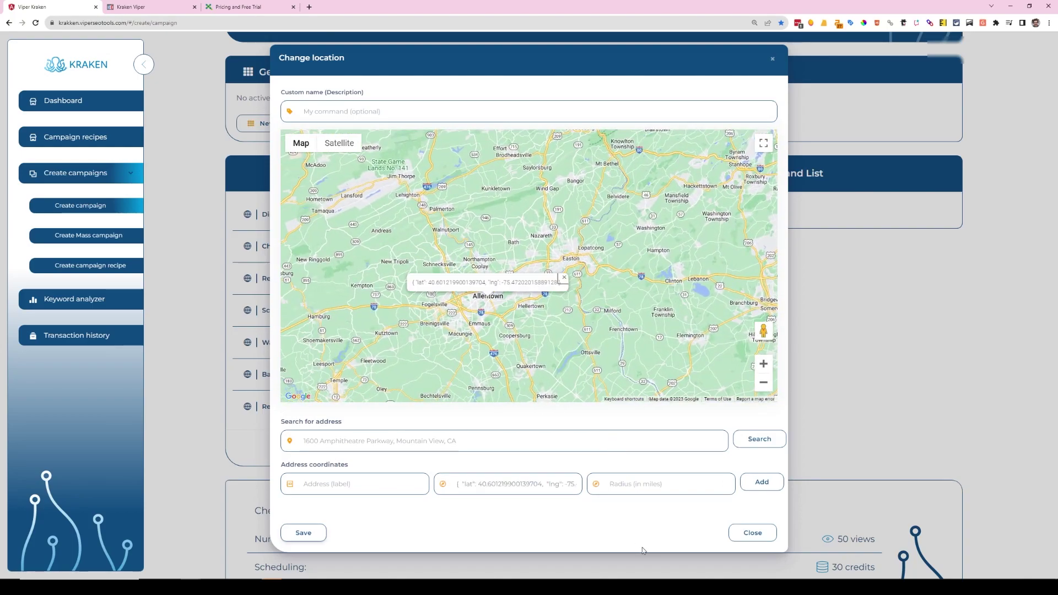
- Add the picked coordinates with a radius of 1 mile and save the Change location command
{"action": "left_click", "coordinate": [621, 485]}
{"action": "type", "text": "2"}
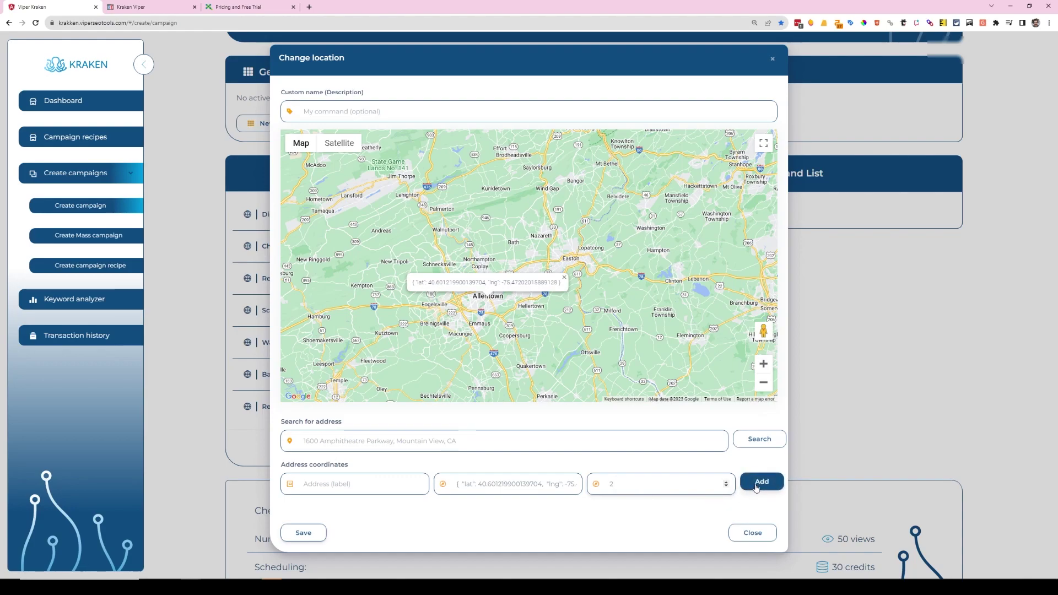
{"action": "double_click", "coordinate": [601, 485]}
{"action": "type", "text": "1"}
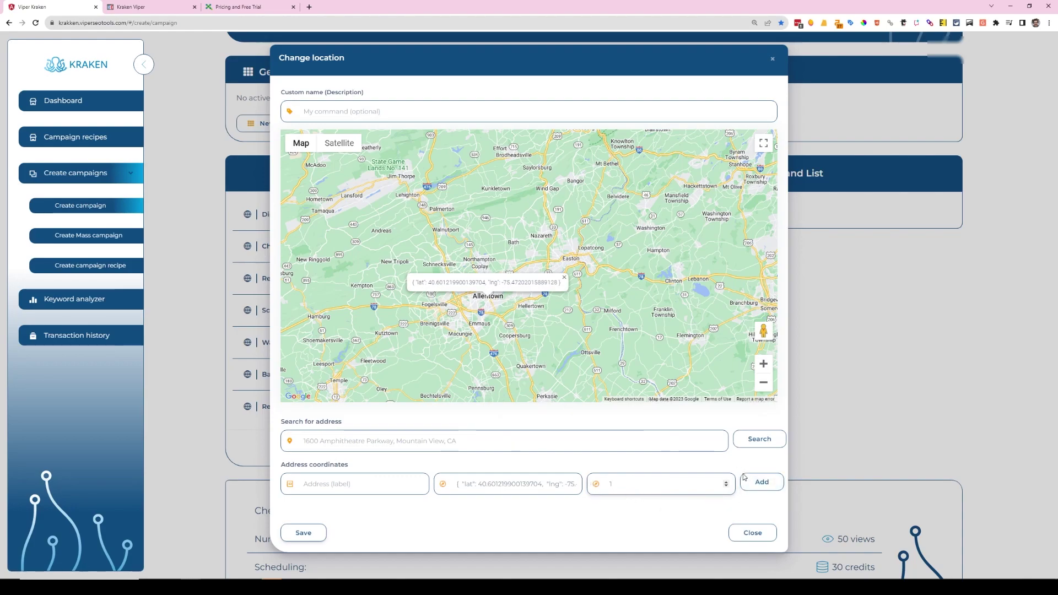
{"action": "left_click", "coordinate": [759, 483]}
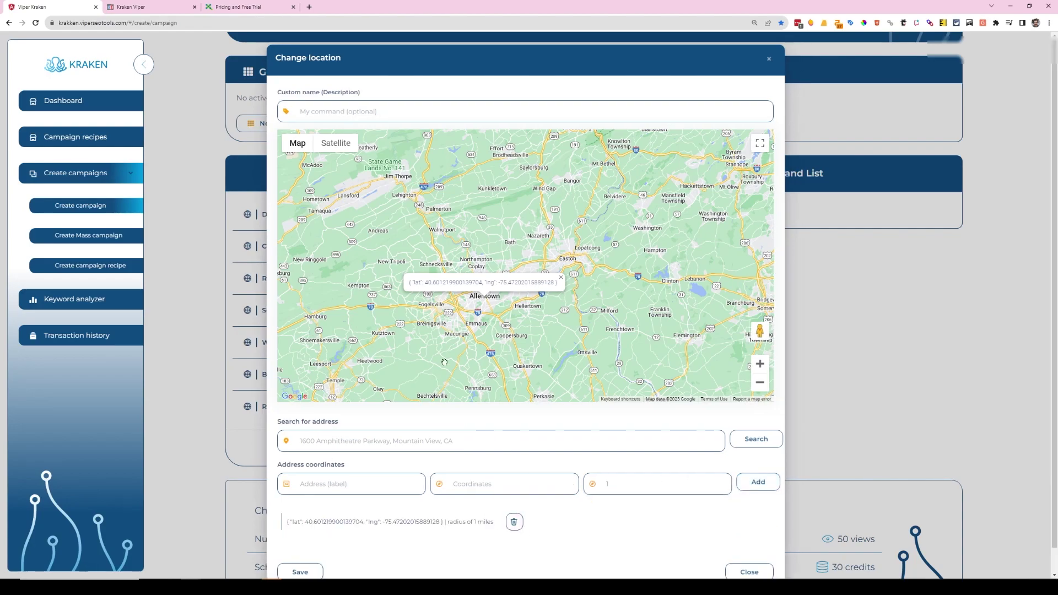
{"action": "scroll", "coordinate": [414, 523], "scroll_direction": "down", "scroll_amount": 1}
{"action": "left_click", "coordinate": [300, 547]}
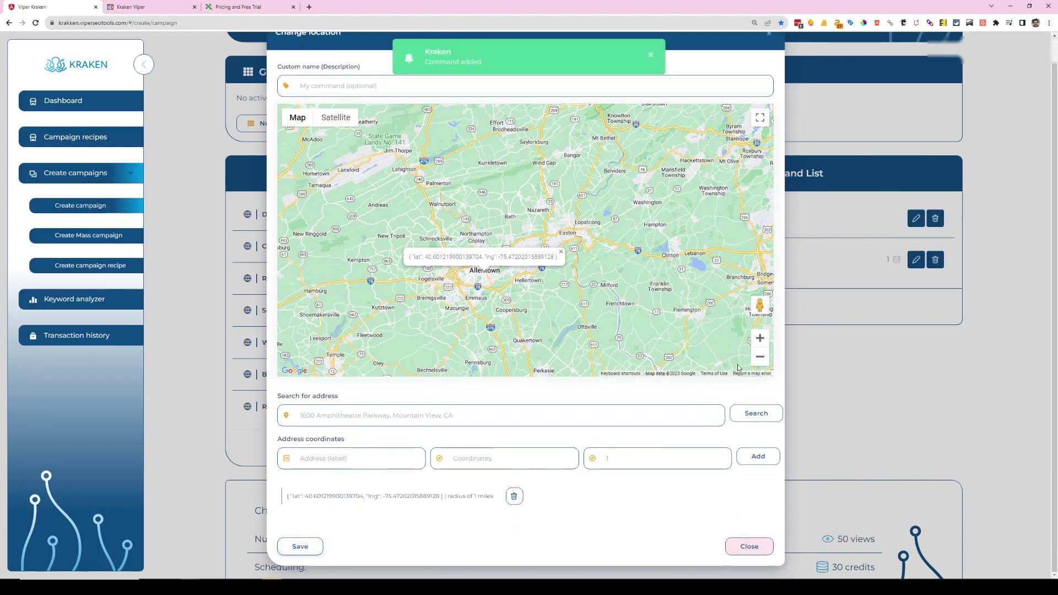
{"action": "left_click", "coordinate": [750, 547]}
- Reopen the Change location command for editing and delete its saved coordinates
{"action": "left_click", "coordinate": [917, 261]}
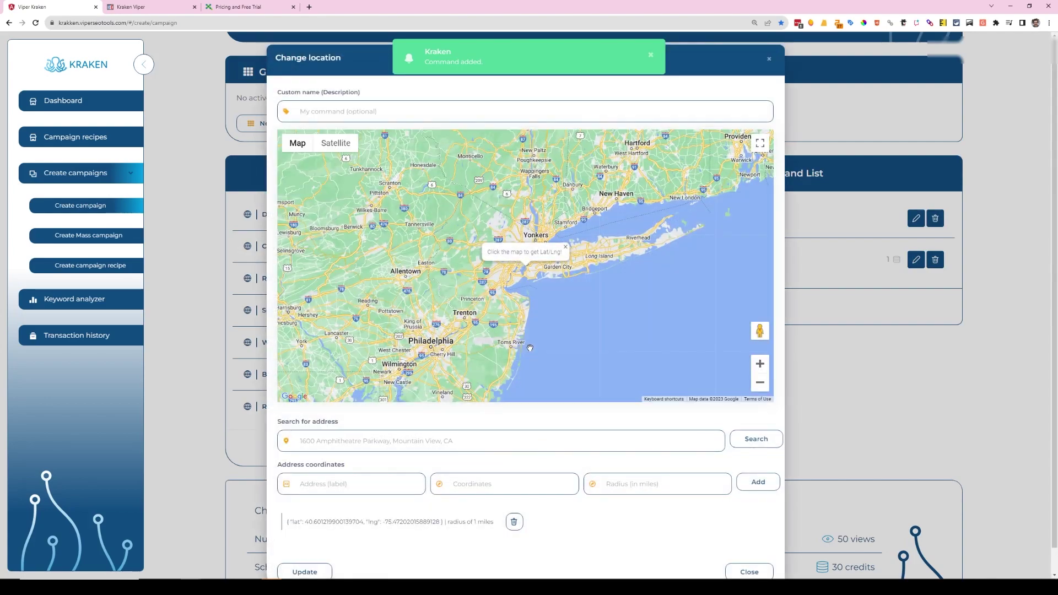
{"action": "left_click", "coordinate": [514, 522]}
{"action": "left_click", "coordinate": [649, 483]}
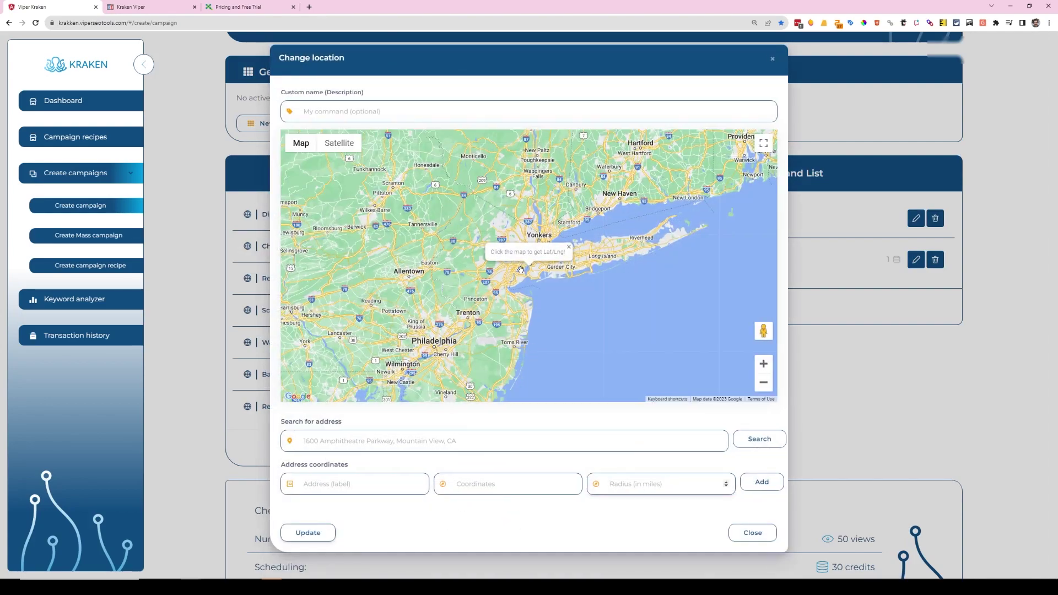
- Add three map points with a 1-mile radius: southwest of Allentown, southeast of it, and at Easton
{"action": "scroll", "coordinate": [493, 298], "scroll_direction": "up", "scroll_amount": 2}
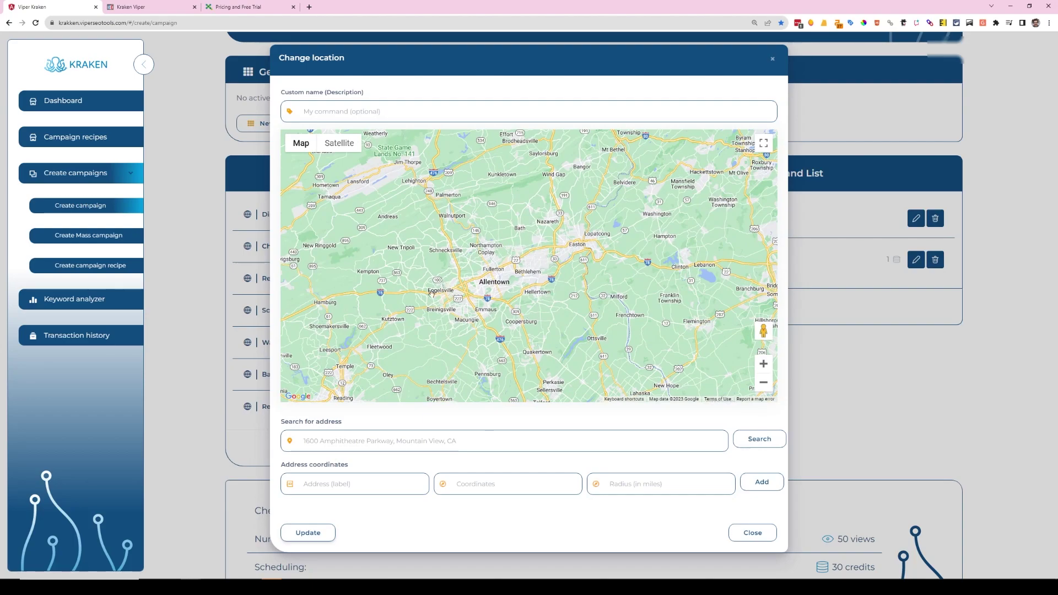
{"action": "left_click", "coordinate": [422, 485]}
{"action": "left_click", "coordinate": [726, 482]}
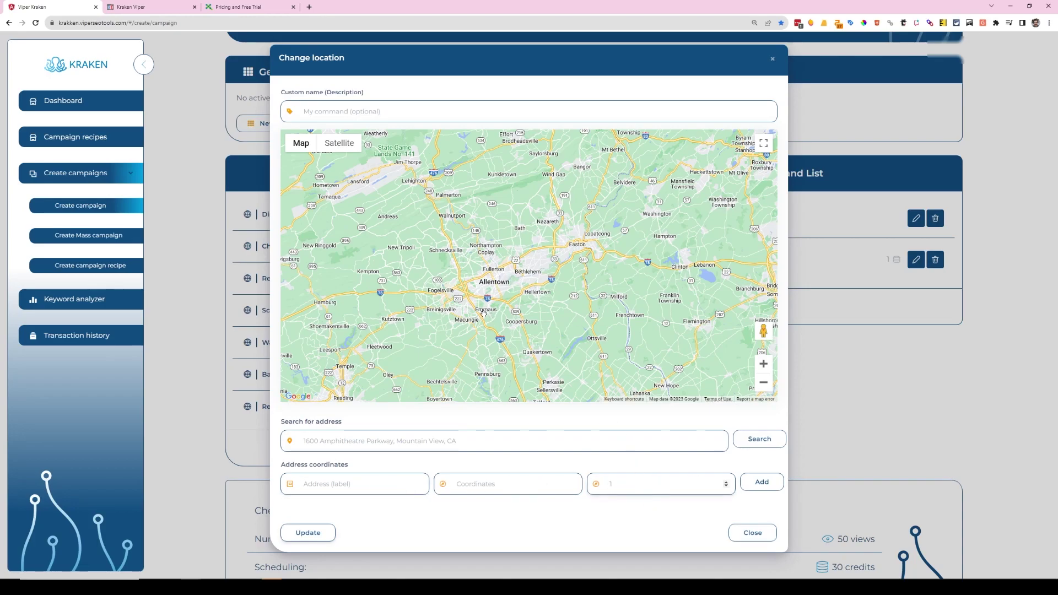
{"action": "left_click", "coordinate": [471, 337]}
{"action": "left_click", "coordinate": [762, 482]}
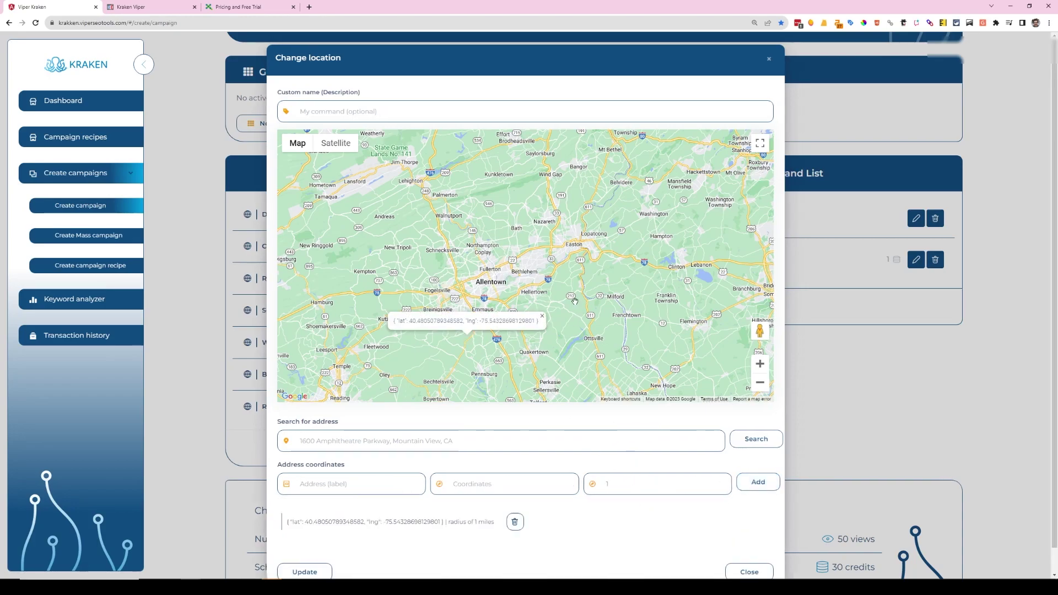
{"action": "left_click", "coordinate": [556, 299]}
{"action": "left_click", "coordinate": [763, 483]}
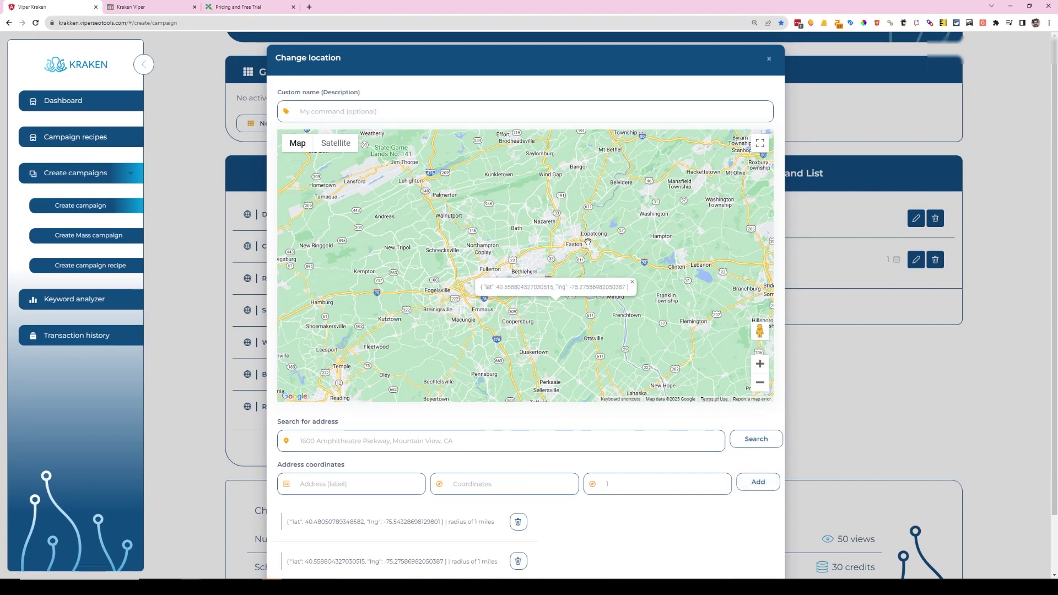
{"action": "left_click", "coordinate": [588, 241]}
{"action": "left_click", "coordinate": [759, 482]}
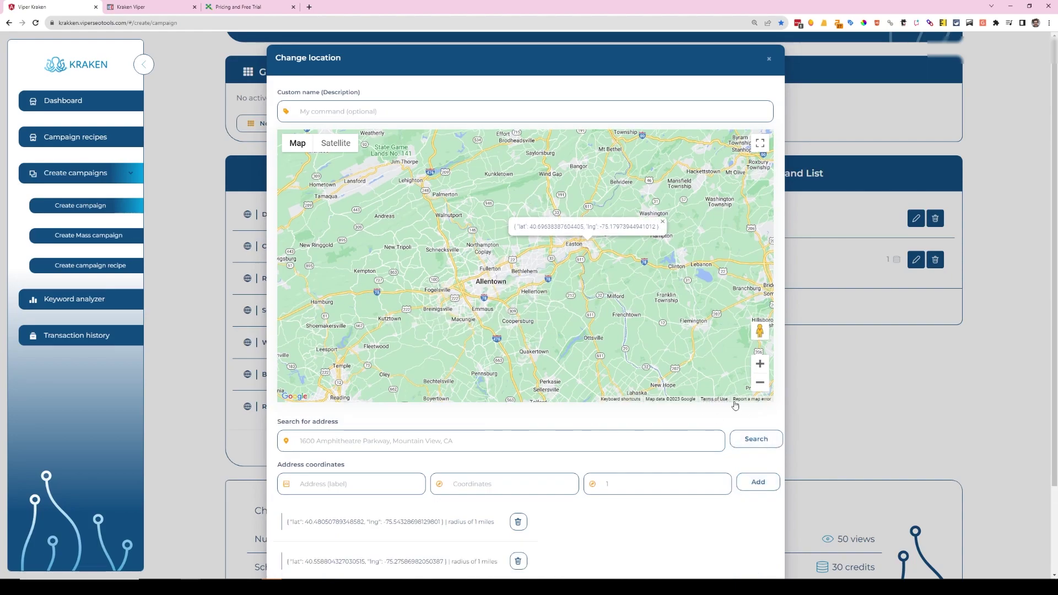
- Add four more 1-mile points around Allentown: to the north, northwest, west and southwest near Kutztown
{"action": "left_click", "coordinate": [522, 202]}
{"action": "left_click", "coordinate": [759, 482]}
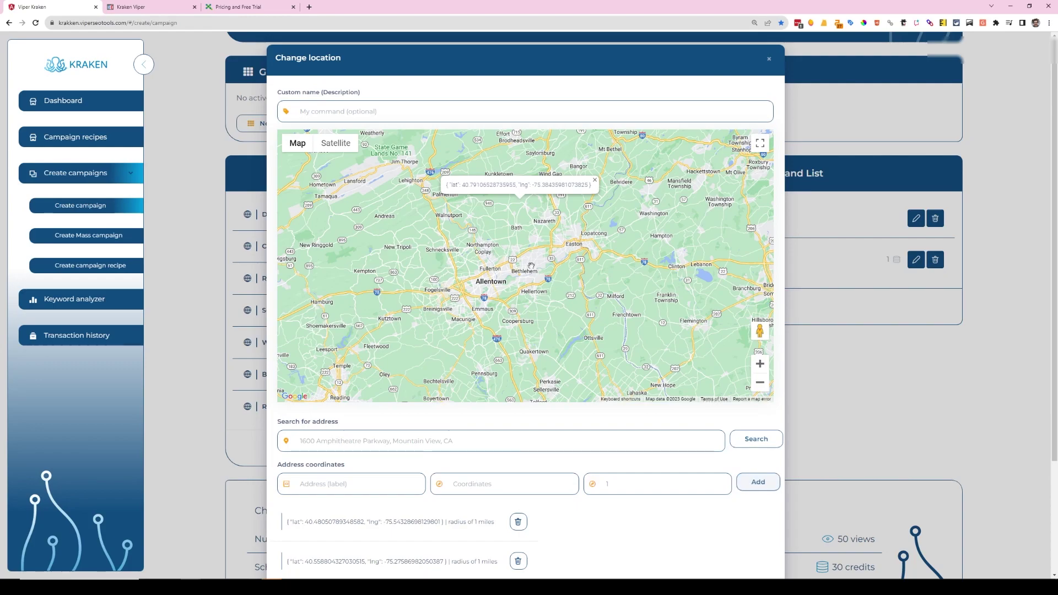
{"action": "left_click", "coordinate": [453, 237]}
{"action": "left_click", "coordinate": [759, 482]}
{"action": "left_click", "coordinate": [426, 264]}
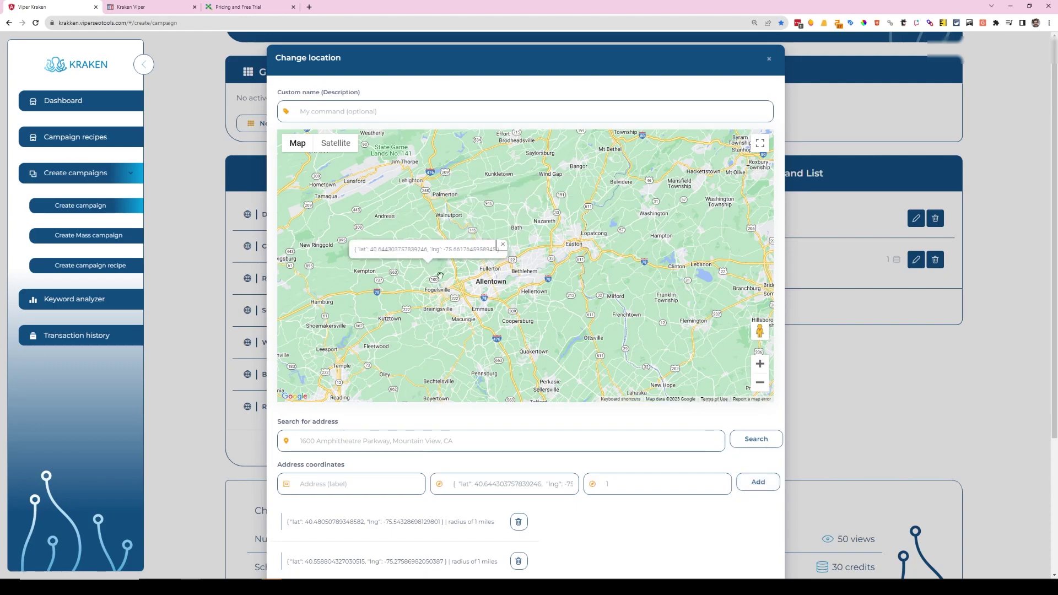
{"action": "left_click", "coordinate": [759, 482]}
{"action": "left_click", "coordinate": [437, 320]}
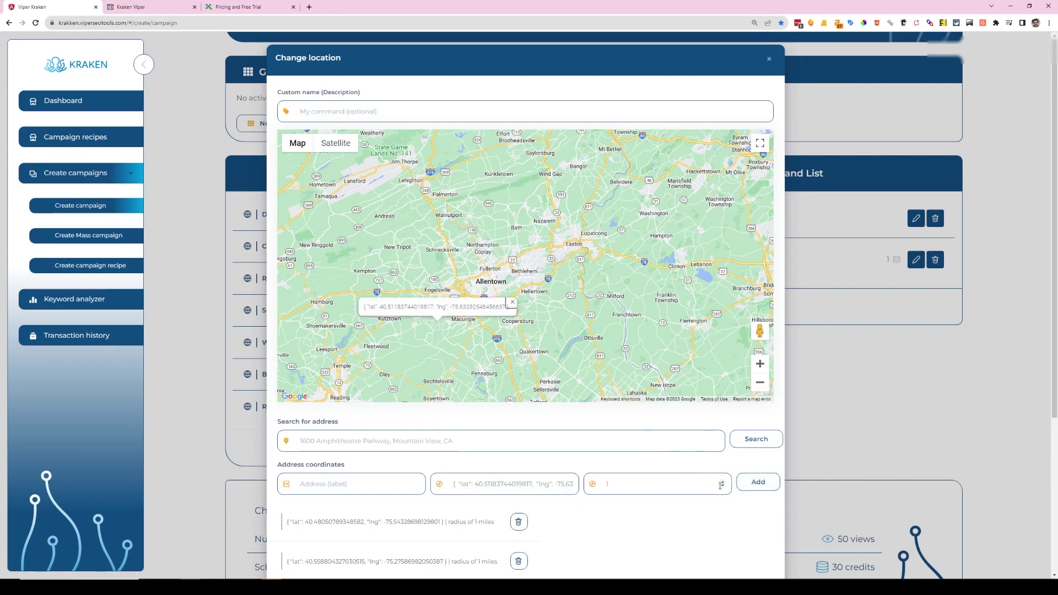
{"action": "left_click", "coordinate": [759, 482]}
{"action": "scroll", "coordinate": [547, 485], "scroll_direction": "down", "scroll_amount": 5}
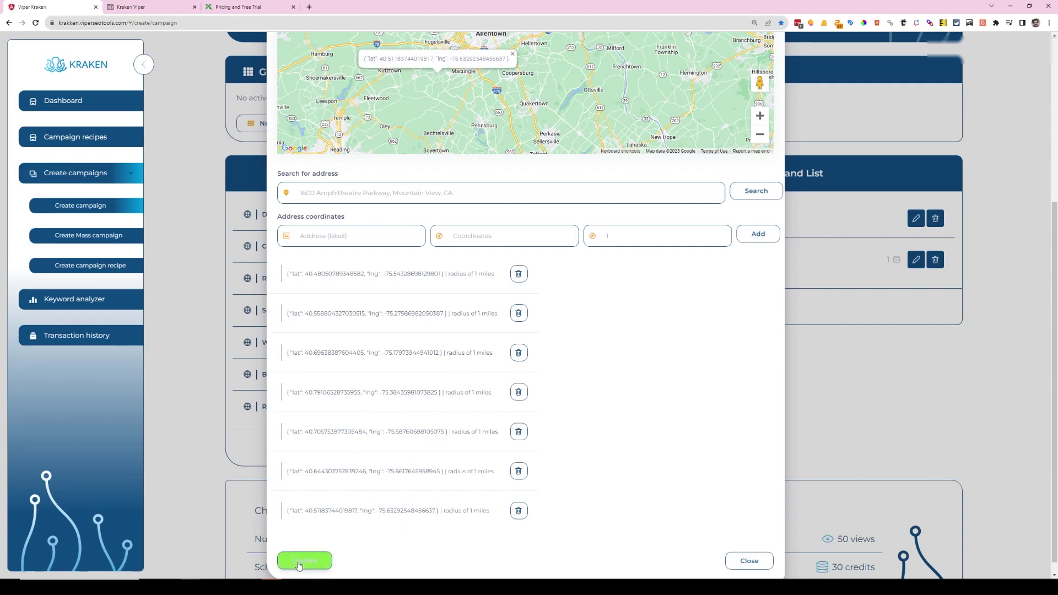
- Search the address lookup for "ohare airport"
{"action": "left_click", "coordinate": [360, 193]}
{"action": "type", "text": "chicago"}
{"action": "key", "text": "BackSpace"}
{"action": "key", "text": "BackSpace"}
{"action": "key", "text": "BackSpace"}
{"action": "key", "text": "BackSpace"}
{"action": "type", "text": "ohare airport"}
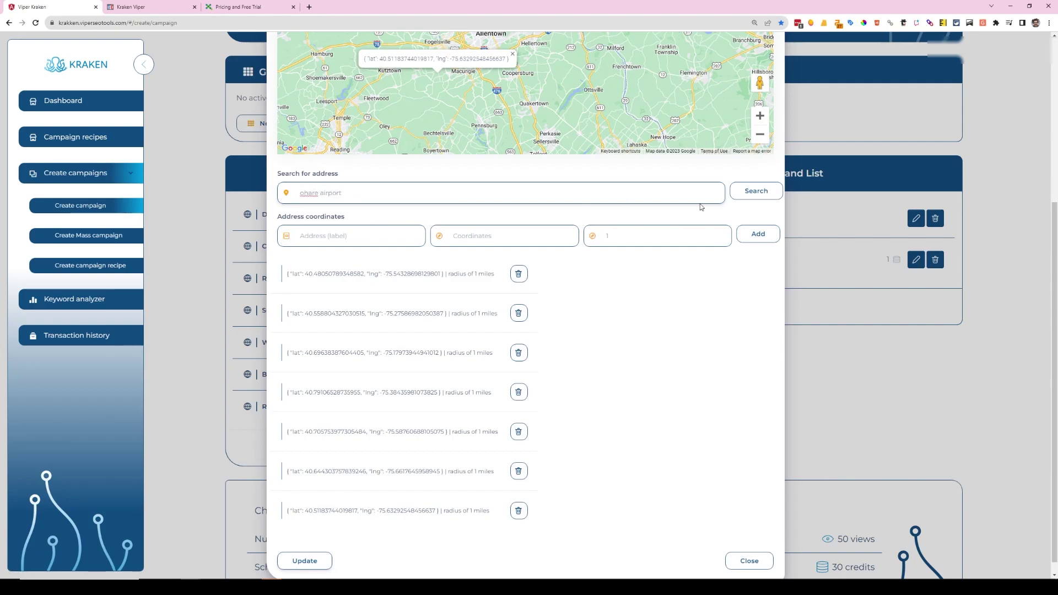
{"action": "left_click", "coordinate": [756, 191]}
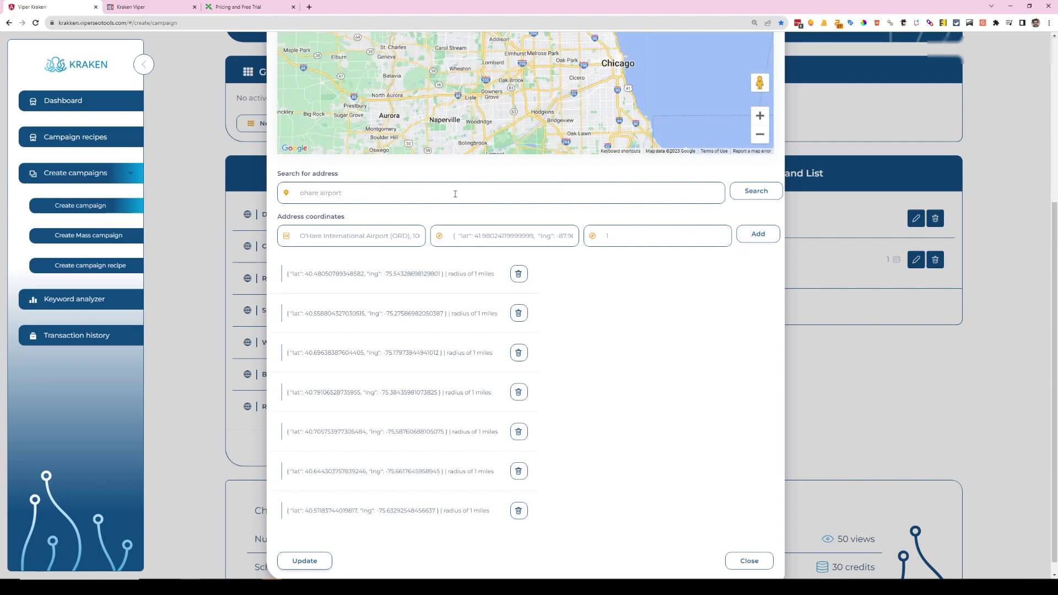
- Check the label and coordinates filled in for O'Hare without adding them, and update the Change location command
{"action": "left_click", "coordinate": [354, 229]}
{"action": "scroll", "coordinate": [456, 86], "scroll_direction": "up", "scroll_amount": 2}
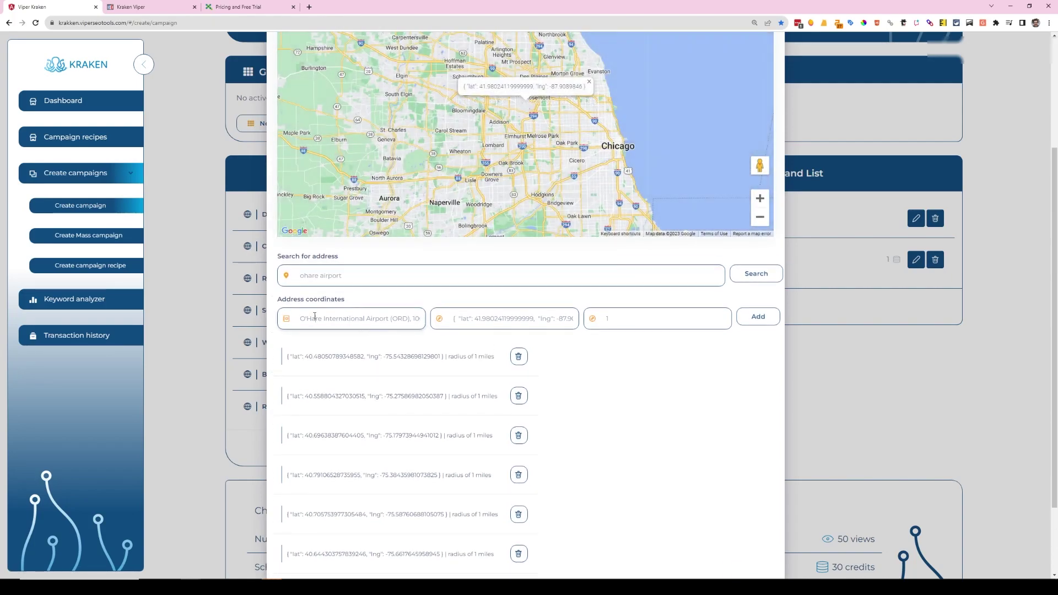
{"action": "left_click_drag", "start_coordinate": [356, 326], "coordinate": [259, 326]}
{"action": "left_click", "coordinate": [389, 267]}
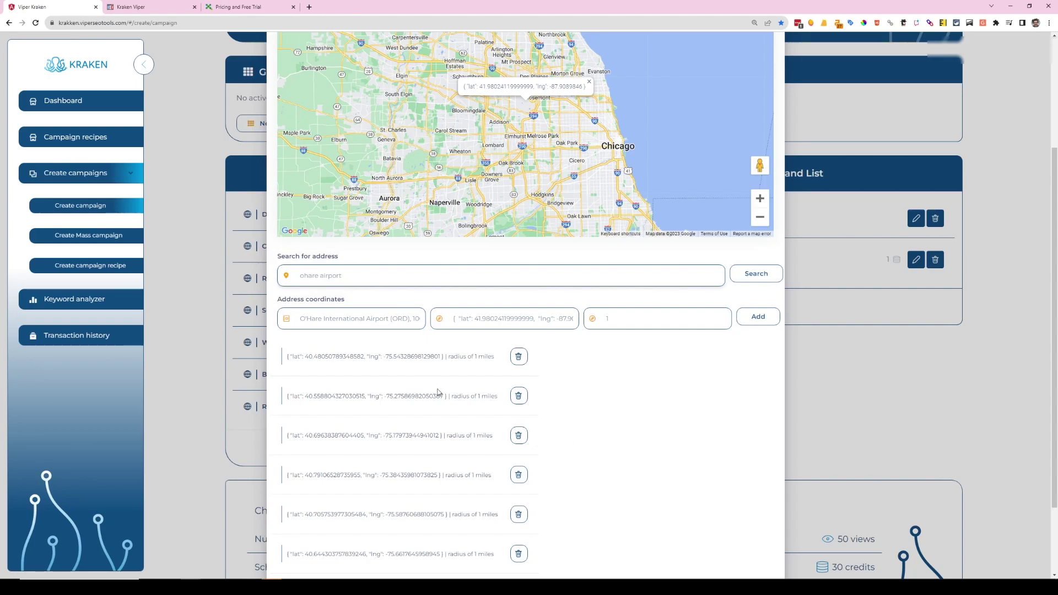
{"action": "scroll", "coordinate": [620, 487], "scroll_direction": "down", "scroll_amount": 2}
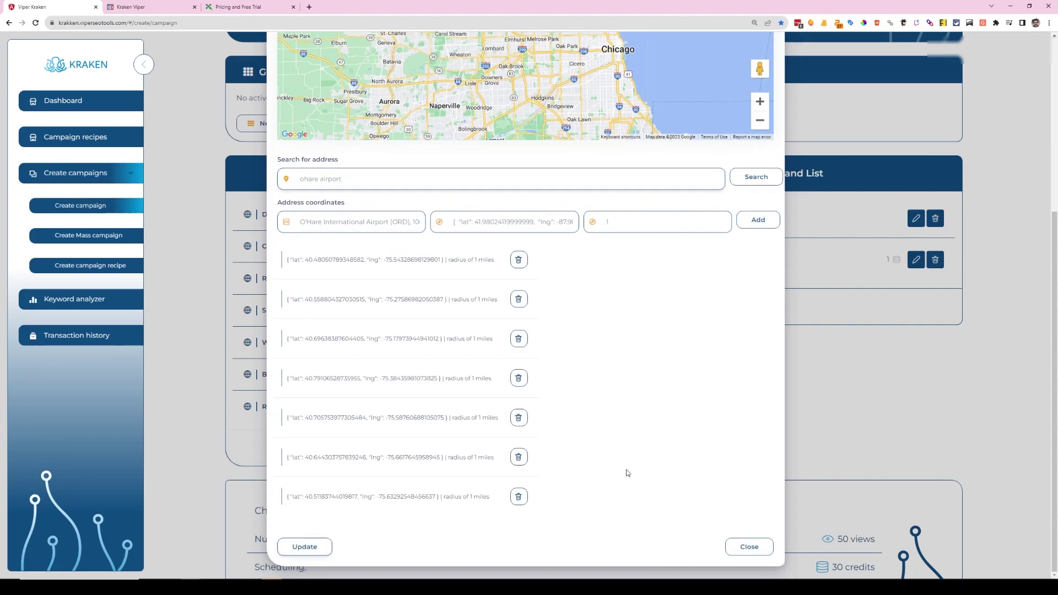
{"action": "left_click", "coordinate": [748, 547]}
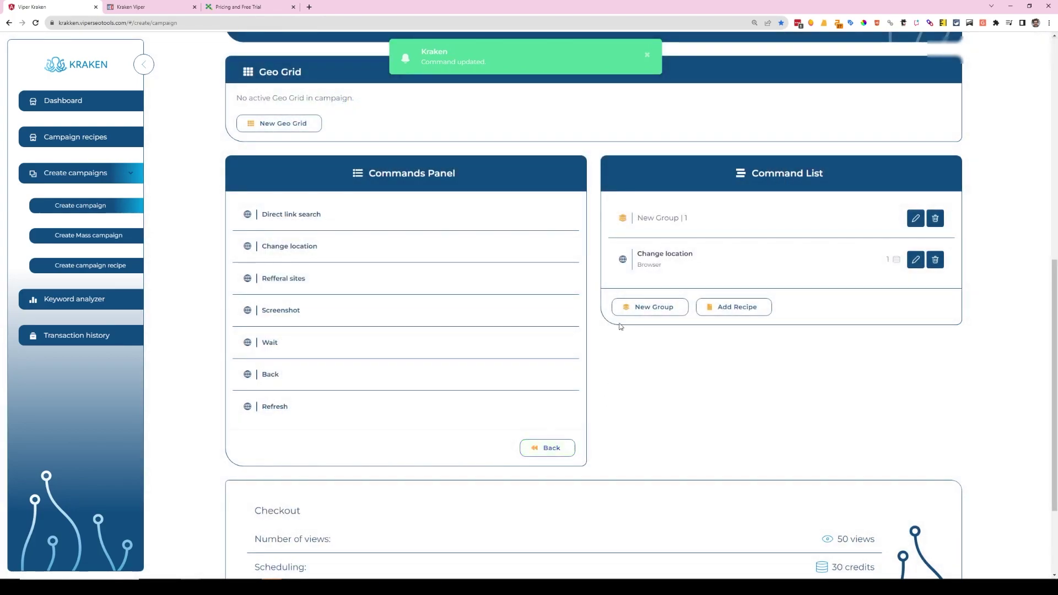
- Start a Google My Business Search command and add the keyword "plumber"
{"action": "left_click", "coordinate": [532, 445]}
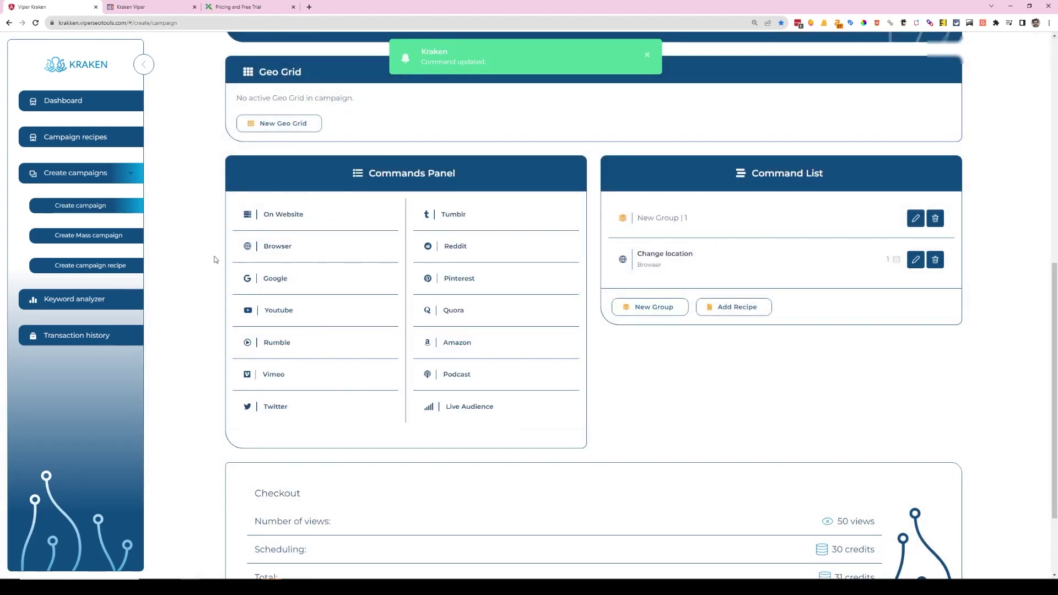
{"action": "left_click", "coordinate": [255, 281]}
{"action": "left_click", "coordinate": [318, 300]}
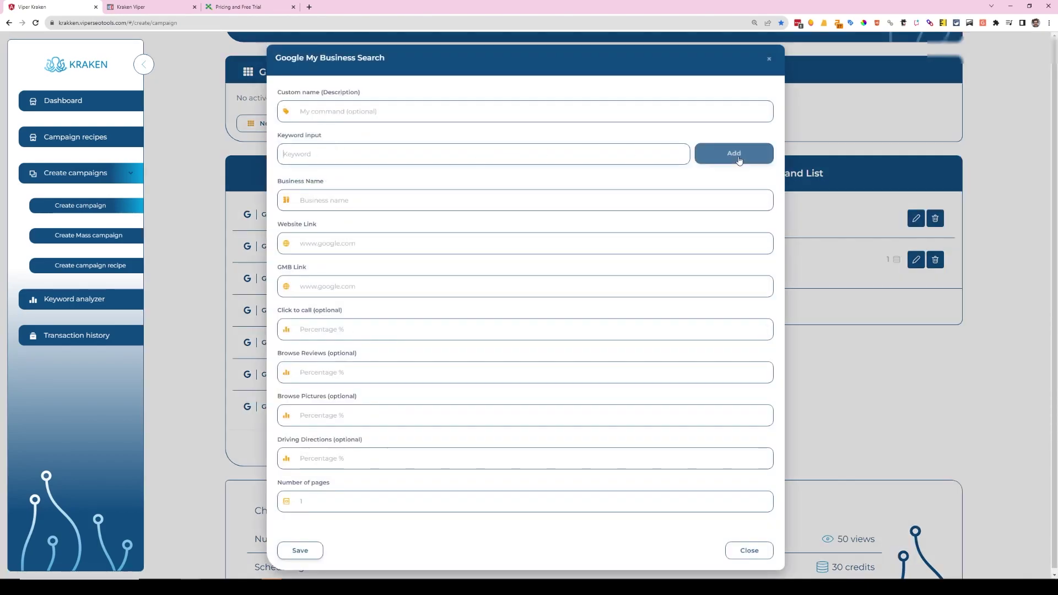
{"action": "left_click", "coordinate": [366, 155]}
{"action": "type", "text": "o,um"}
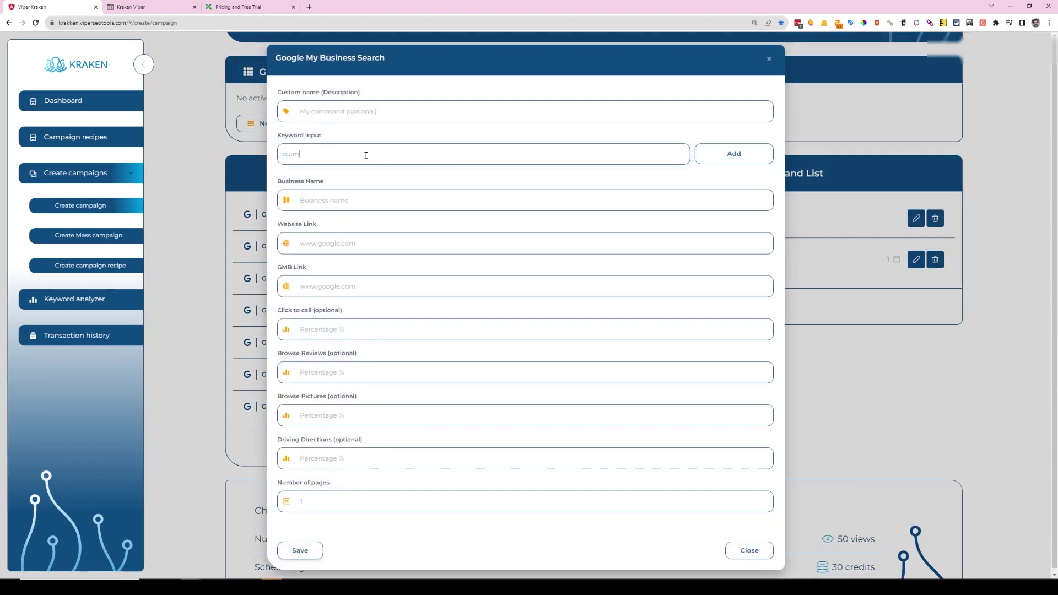
{"action": "type", "text": "lumber"}
{"action": "key", "text": "Return"}
- Add the keywords "plumber allentown" and "plumbing service" to the Google My Business Search command
{"action": "type", "text": "allentown"}
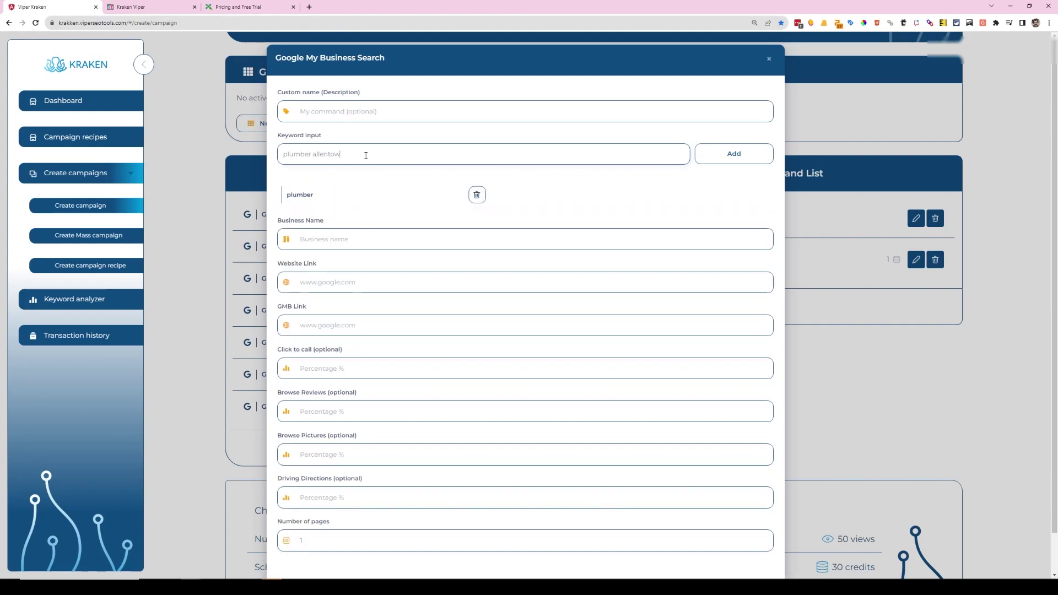
{"action": "key", "text": "Return"}
{"action": "key", "text": "BackSpace"}
{"action": "key", "text": "BackSpace"}
{"action": "key", "text": "BackSpace"}
{"action": "key", "text": "BackSpace"}
{"action": "key", "text": "BackSpace"}
{"action": "key", "text": "BackSpace"}
{"action": "type", "text": "ing service"}
{"action": "key", "text": "Return"}
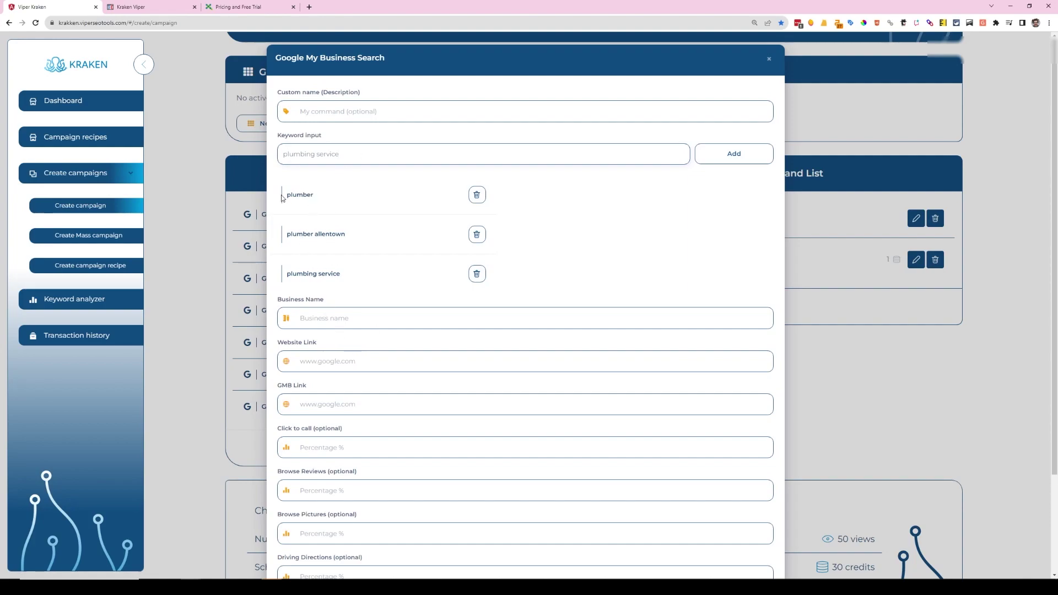
- Review the three keywords added to the Google My Business Search command
{"action": "left_click_drag", "start_coordinate": [282, 198], "coordinate": [342, 202]}
{"action": "left_click", "coordinate": [360, 280]}
{"action": "left_click", "coordinate": [378, 213]}
{"action": "left_click_drag", "start_coordinate": [359, 238], "coordinate": [284, 233]}
{"action": "triple_click", "coordinate": [282, 270]}
{"action": "left_click_drag", "start_coordinate": [334, 203], "coordinate": [276, 196]}
{"action": "left_click_drag", "start_coordinate": [361, 238], "coordinate": [288, 241]}
{"action": "left_click_drag", "start_coordinate": [338, 274], "coordinate": [274, 280]}
- Examine the Business Name, Website Link and GMB Link fields of the Google My Business Search form
{"action": "left_click", "coordinate": [353, 325]}
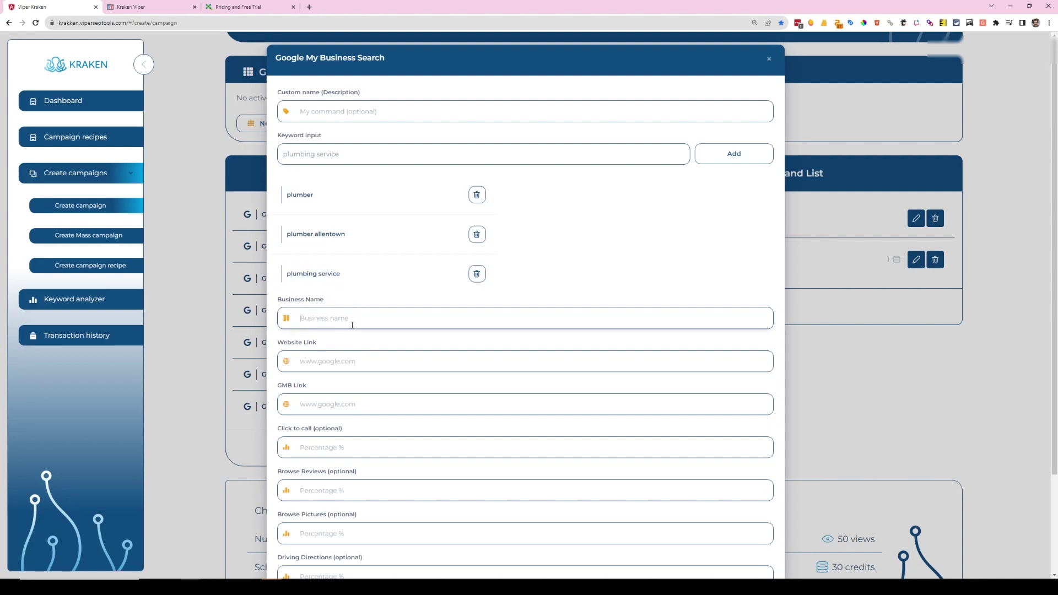
{"action": "scroll", "coordinate": [325, 346], "scroll_direction": "down", "scroll_amount": 3}
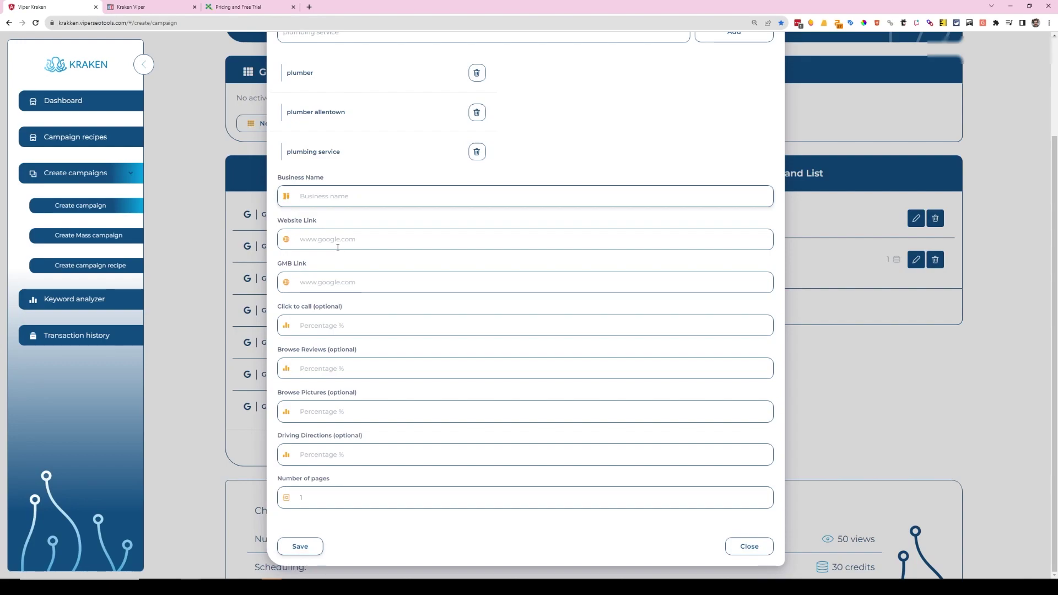
{"action": "left_click", "coordinate": [331, 238]}
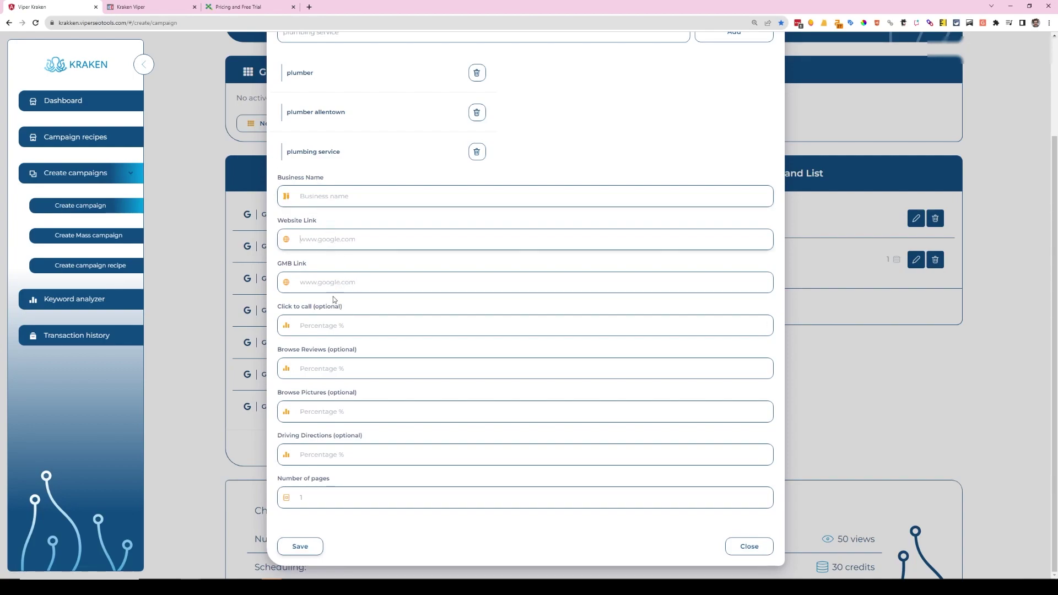
{"action": "left_click", "coordinate": [329, 282]}
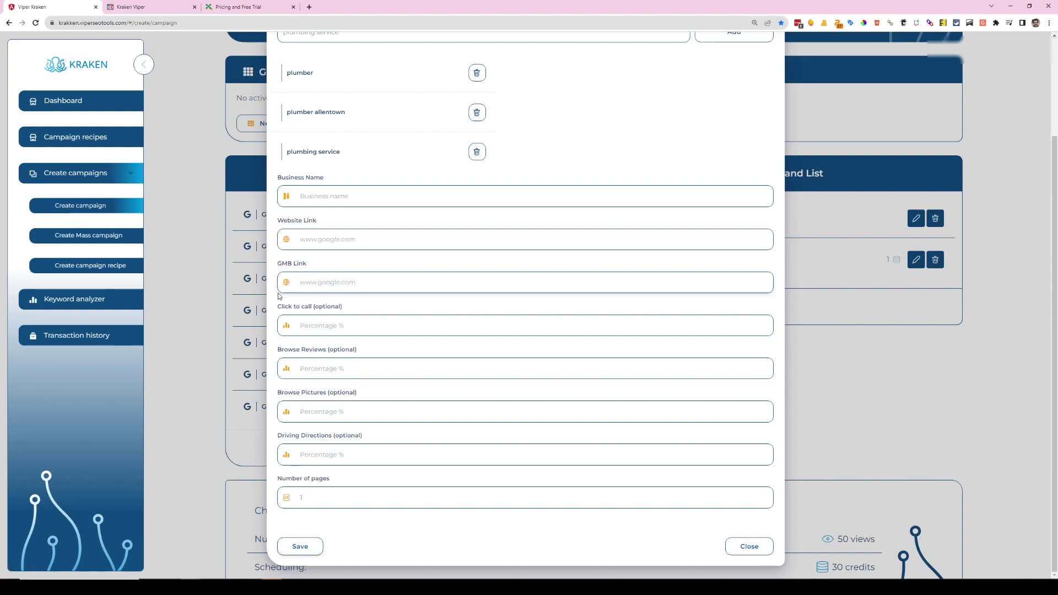
{"action": "left_click_drag", "start_coordinate": [279, 265], "coordinate": [342, 275]}
{"action": "left_click", "coordinate": [383, 286]}
{"action": "left_click", "coordinate": [369, 239]}
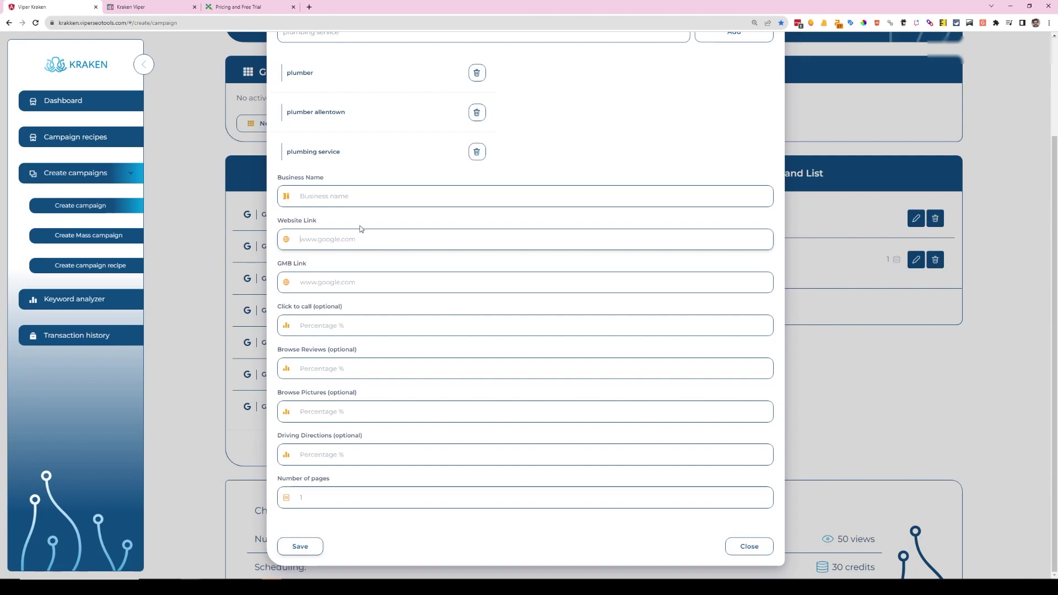
{"action": "left_click", "coordinate": [361, 196]}
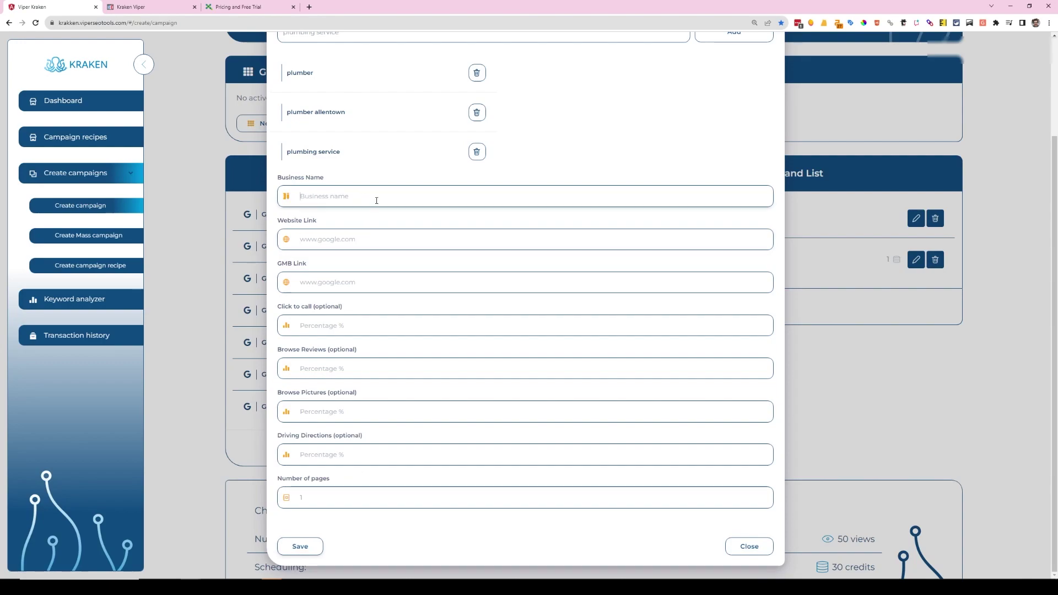
{"action": "left_click", "coordinate": [384, 253]}
- Try 50 and 80 as the Click to call percentage and leave it at 50
{"action": "left_click", "coordinate": [359, 328]}
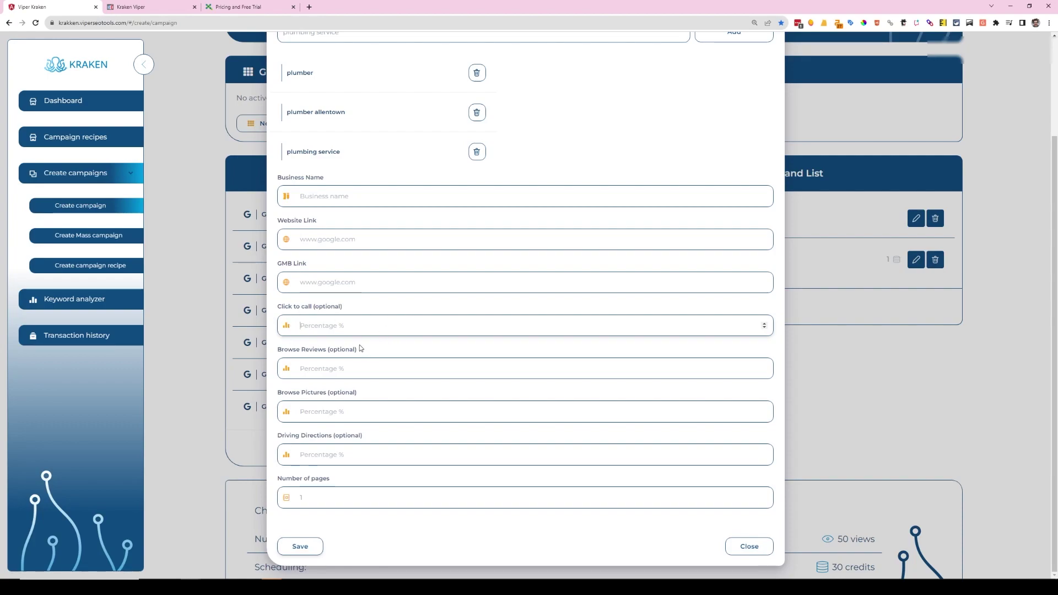
{"action": "type", "text": "50"}
{"action": "key", "text": "BackSpace"}
{"action": "key", "text": "BackSpace"}
{"action": "type", "text": "50"}
{"action": "key", "text": "BackSpace"}
{"action": "key", "text": "BackSpace"}
{"action": "type", "text": "50"}
{"action": "key", "text": "BackSpace"}
{"action": "key", "text": "BackSpace"}
{"action": "type", "text": "80"}
{"action": "key", "text": "ctrl+a"}
{"action": "type", "text": "50"}
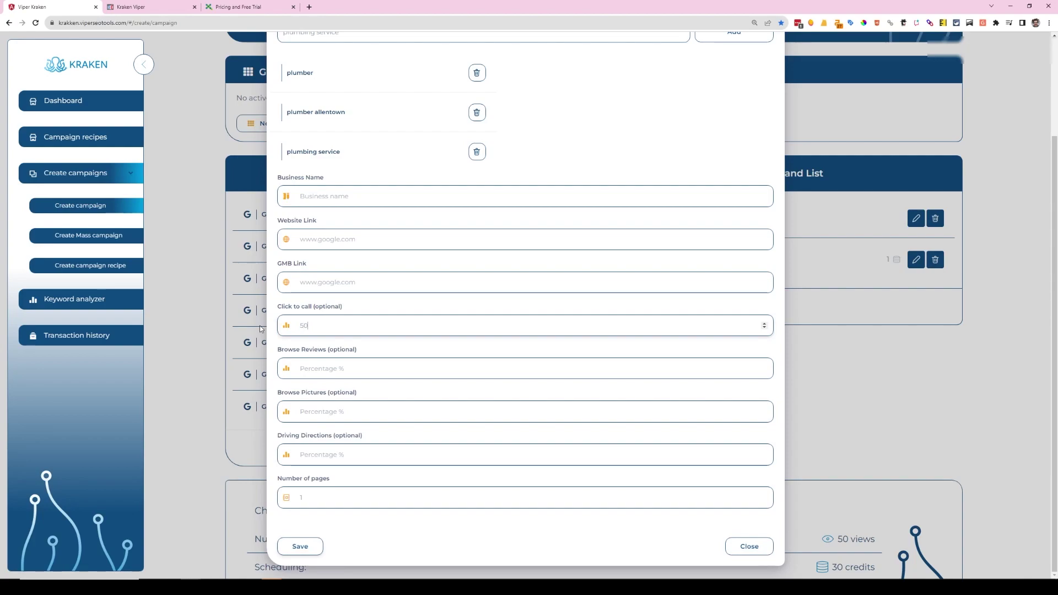
- Set the Click to call percentage to 30
{"action": "left_click", "coordinate": [337, 370]}
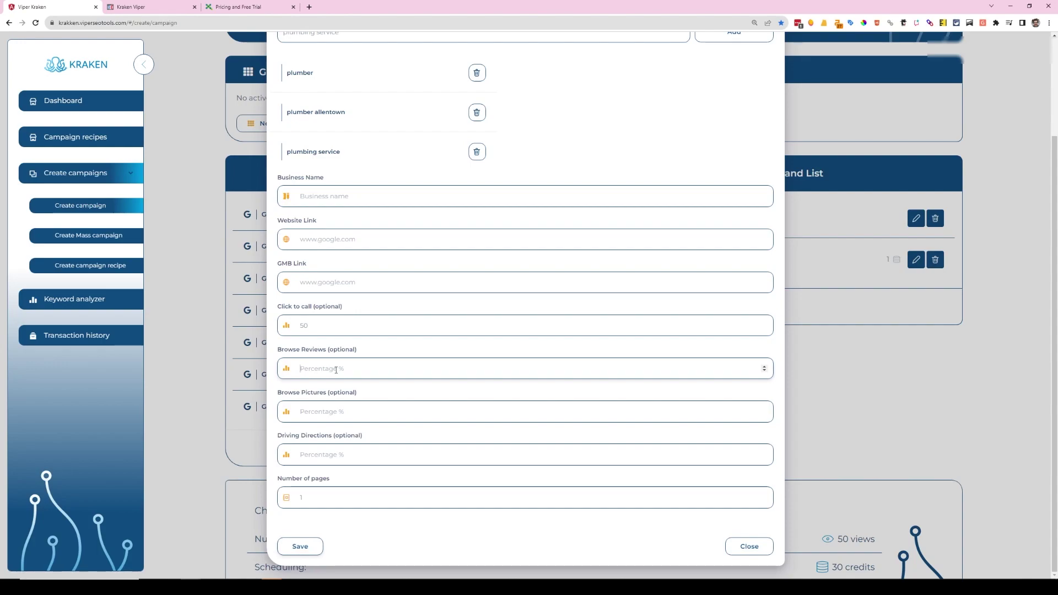
{"action": "key", "text": "shift+Tab"}
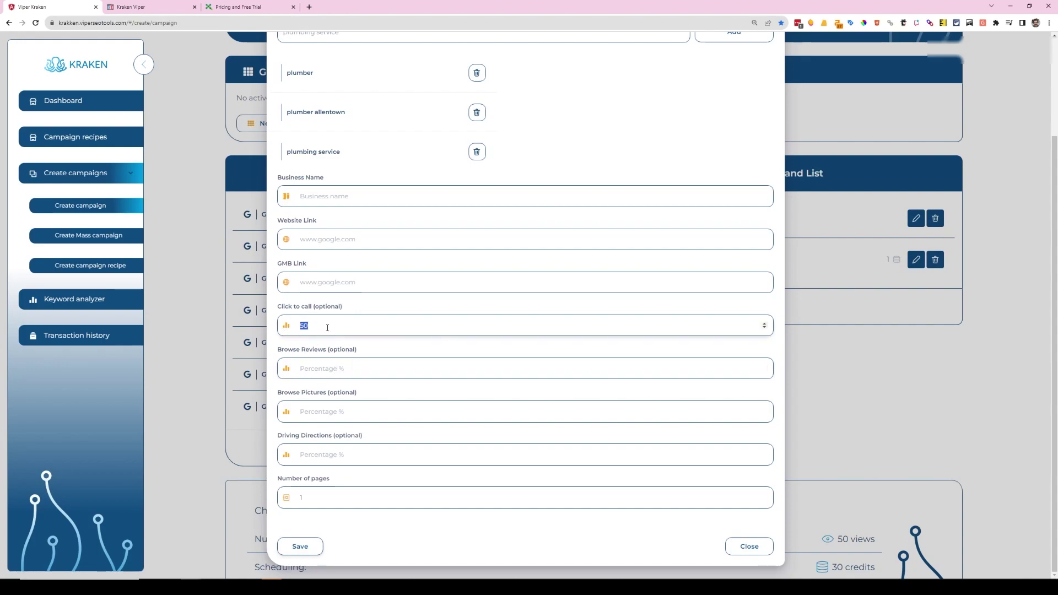
{"action": "type", "text": "30"}
- Set the Browse Reviews percentage to 90
{"action": "left_click", "coordinate": [309, 369]}
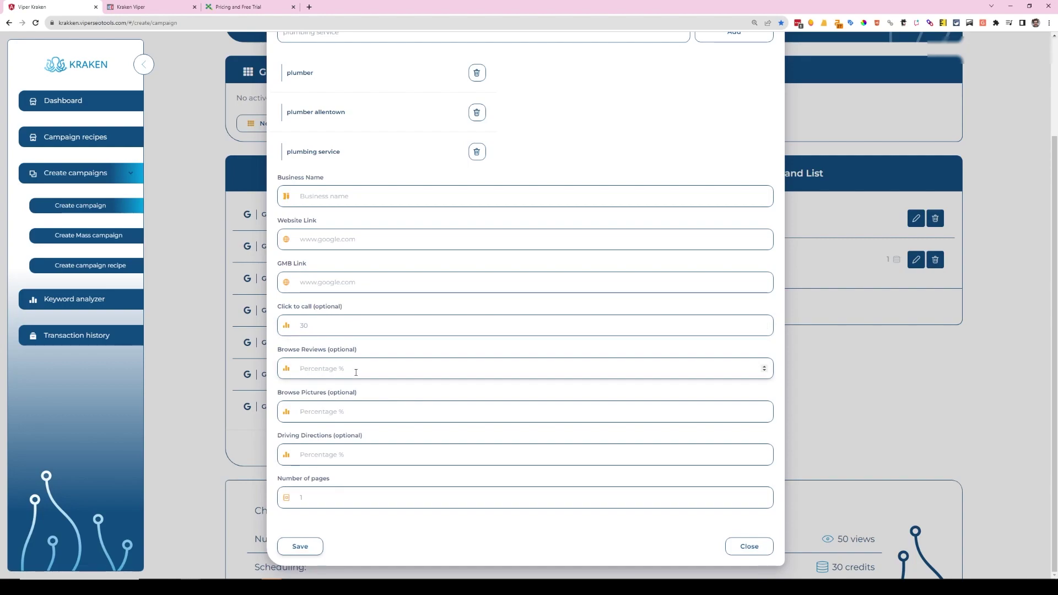
{"action": "type", "text": "90"}
{"action": "key", "text": "BackSpace"}
{"action": "key", "text": "BackSpace"}
{"action": "type", "text": "8090"}
{"action": "key", "text": "ctrl+a"}
{"action": "type", "text": "90"}
- Set the Browse Pictures percentage to 20
{"action": "key", "text": "Tab"}
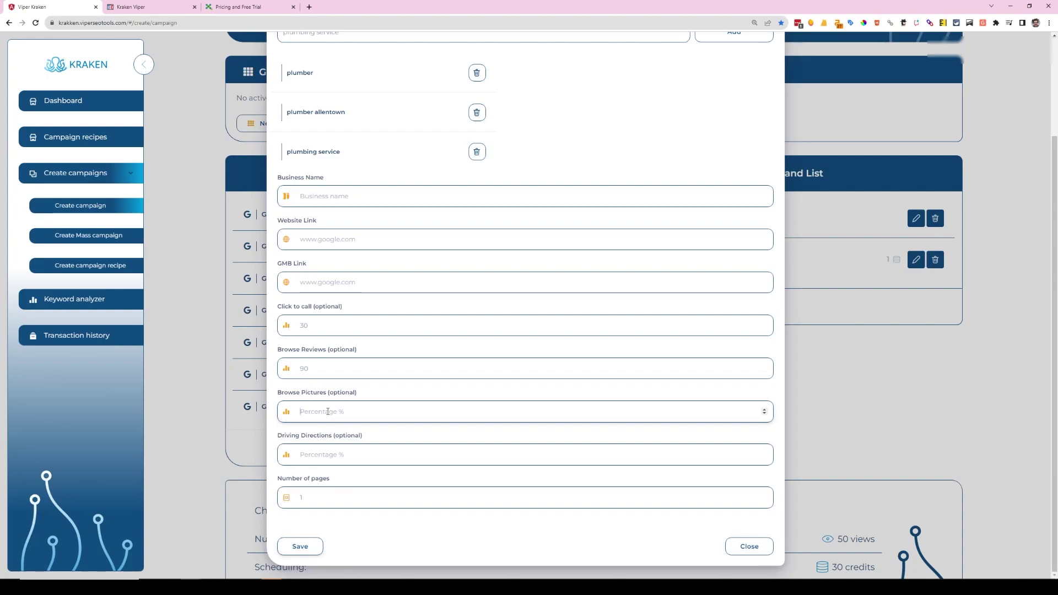
{"action": "type", "text": "80"}
{"action": "key", "text": "BackSpace"}
{"action": "key", "text": "BackSpace"}
{"action": "type", "text": "20"}
- Set the Driving Directions percentage to 10
{"action": "left_click", "coordinate": [331, 454]}
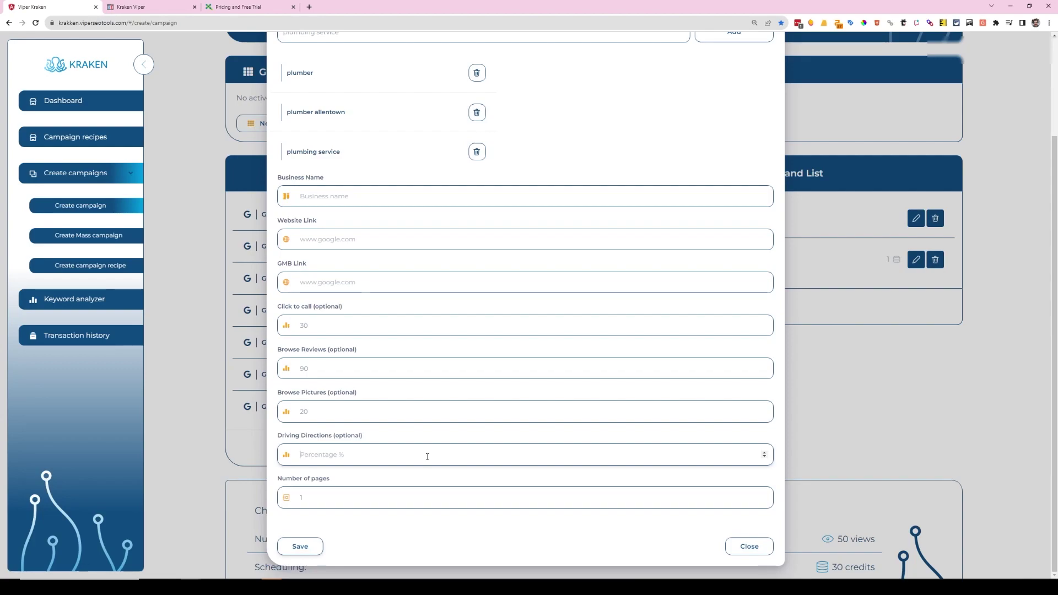
{"action": "type", "text": "10"}
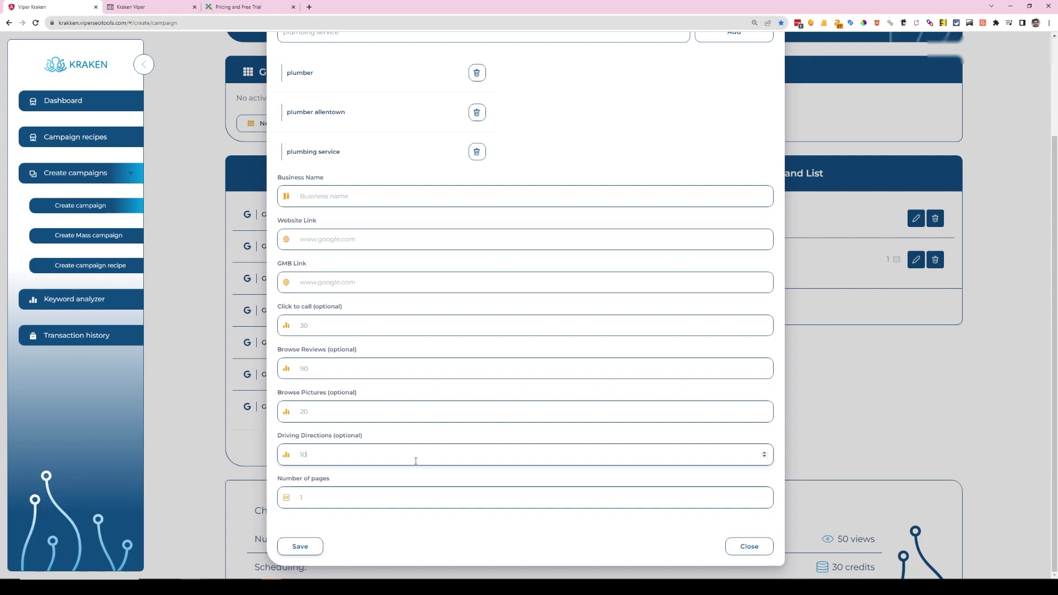
{"action": "key", "text": "Tab"}
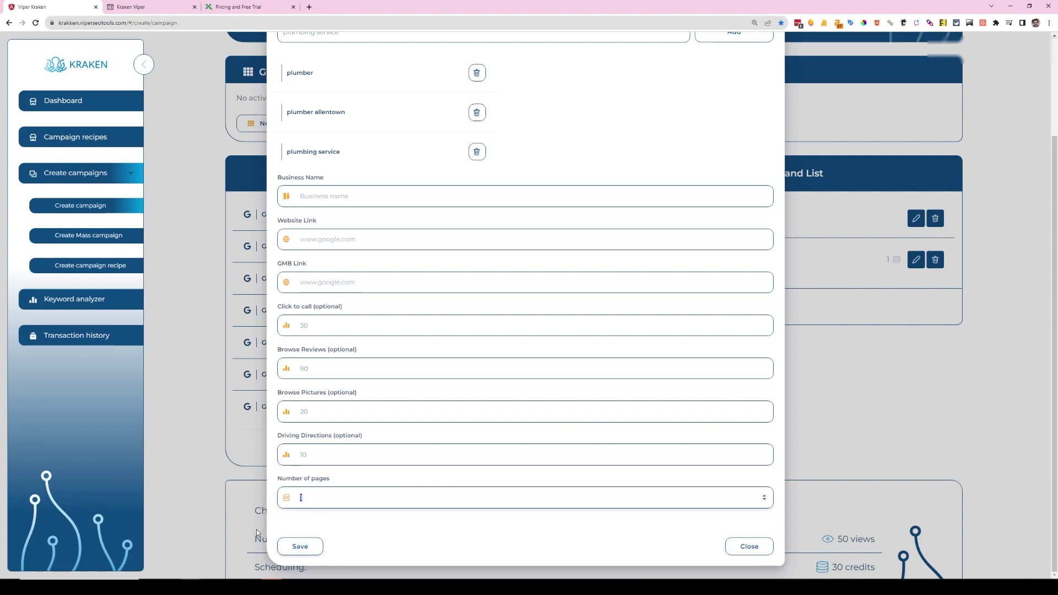
- Set the Number of pages to 5 and save the Google My Business search command
{"action": "double_click", "coordinate": [309, 498]}
{"action": "type", "text": "12"}
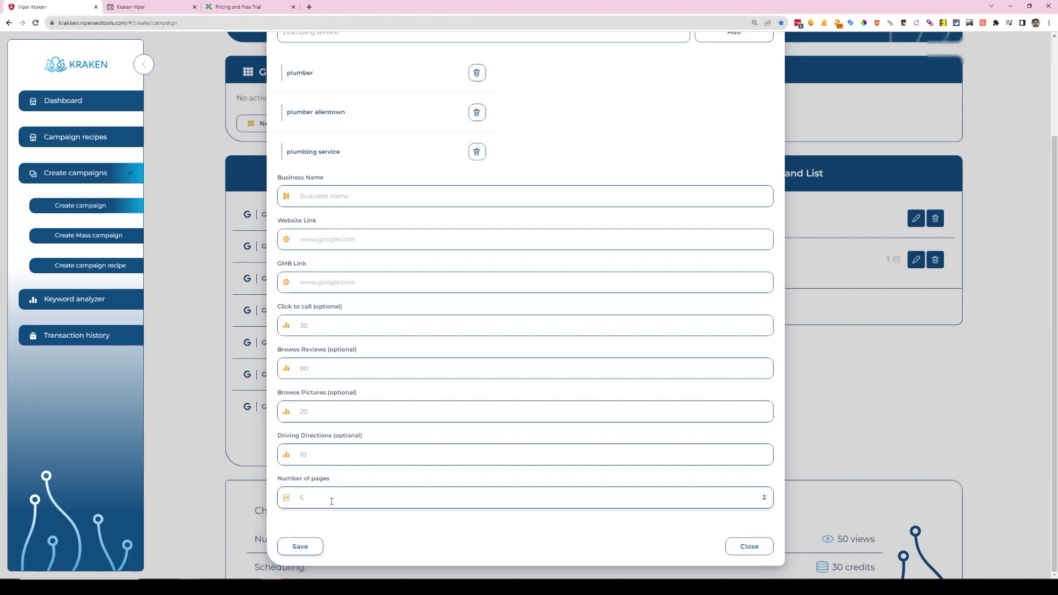
{"action": "double_click", "coordinate": [332, 501]}
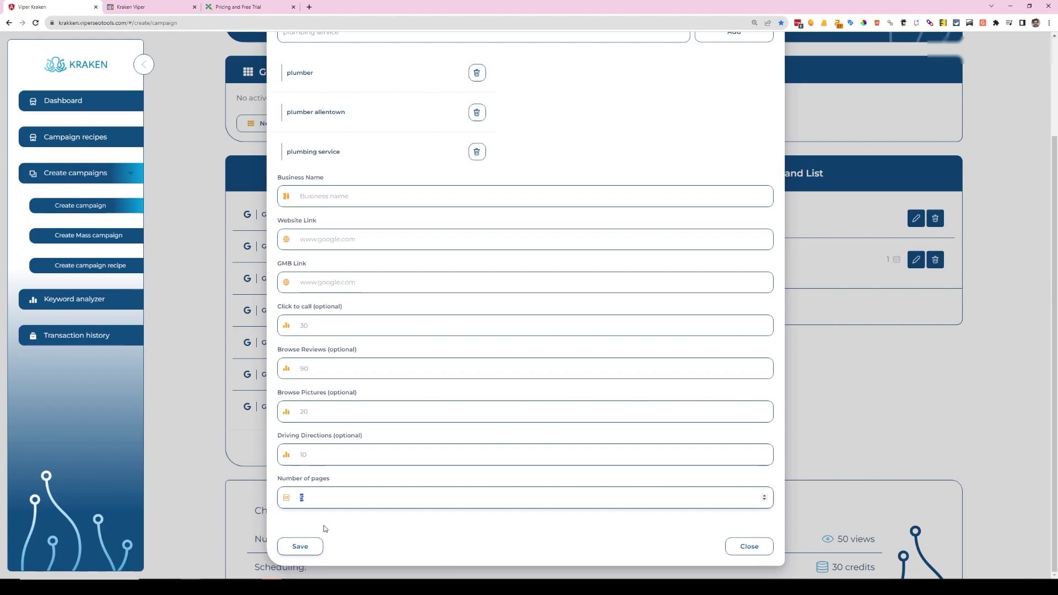
{"action": "left_click", "coordinate": [317, 545]}
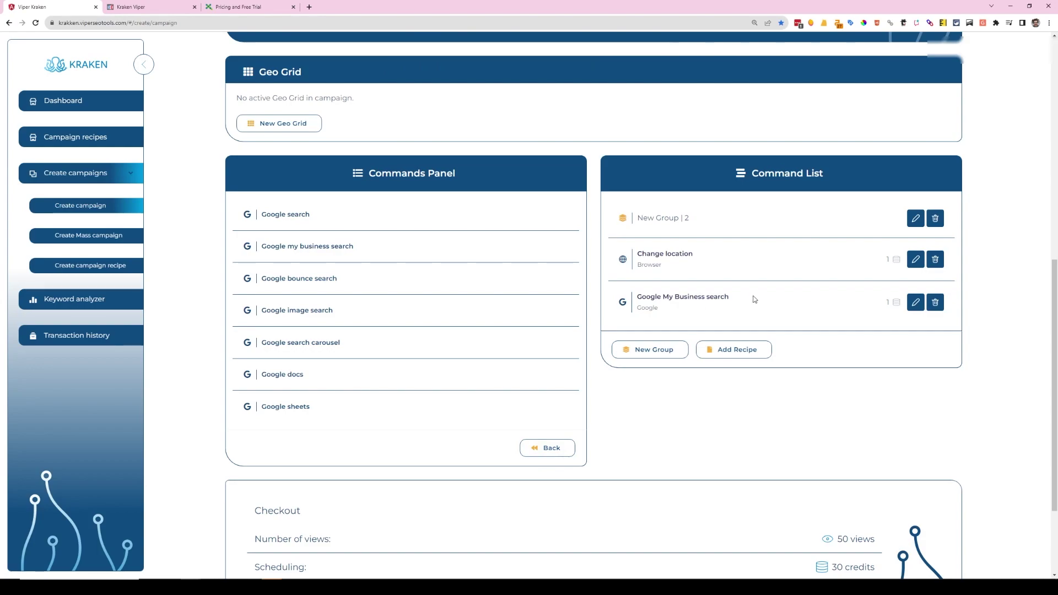
- Add a Read on website command from the On Website group after the Google My Business search
{"action": "left_click", "coordinate": [533, 456]}
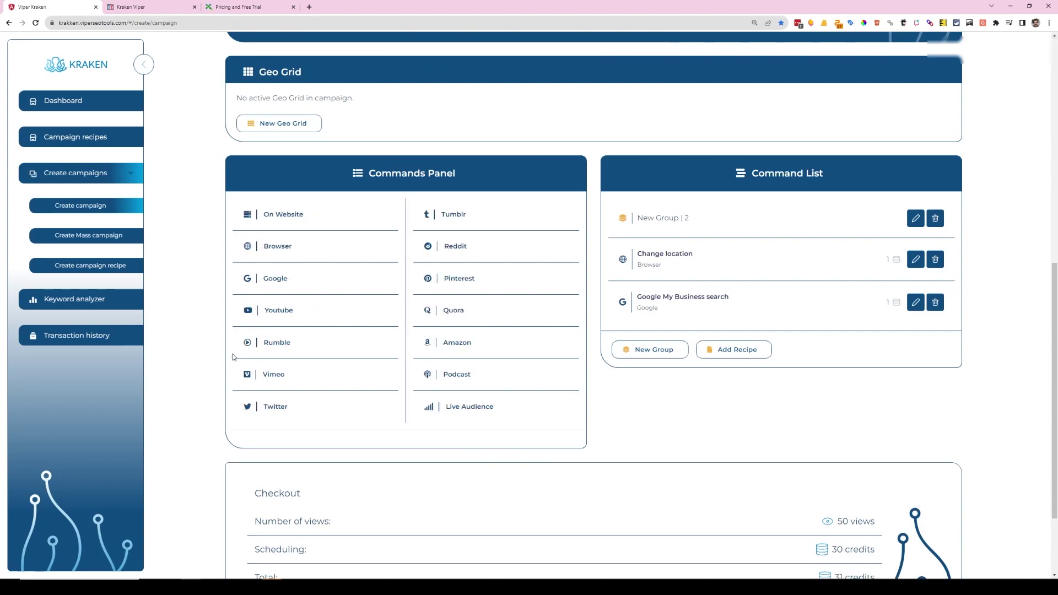
{"action": "left_click", "coordinate": [248, 218]}
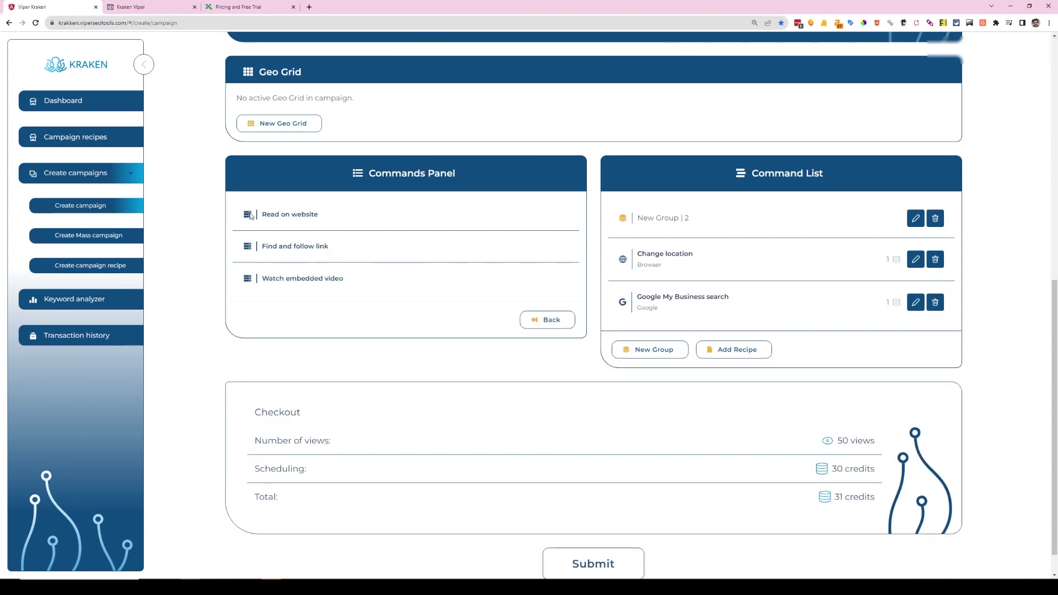
{"action": "left_click", "coordinate": [250, 216]}
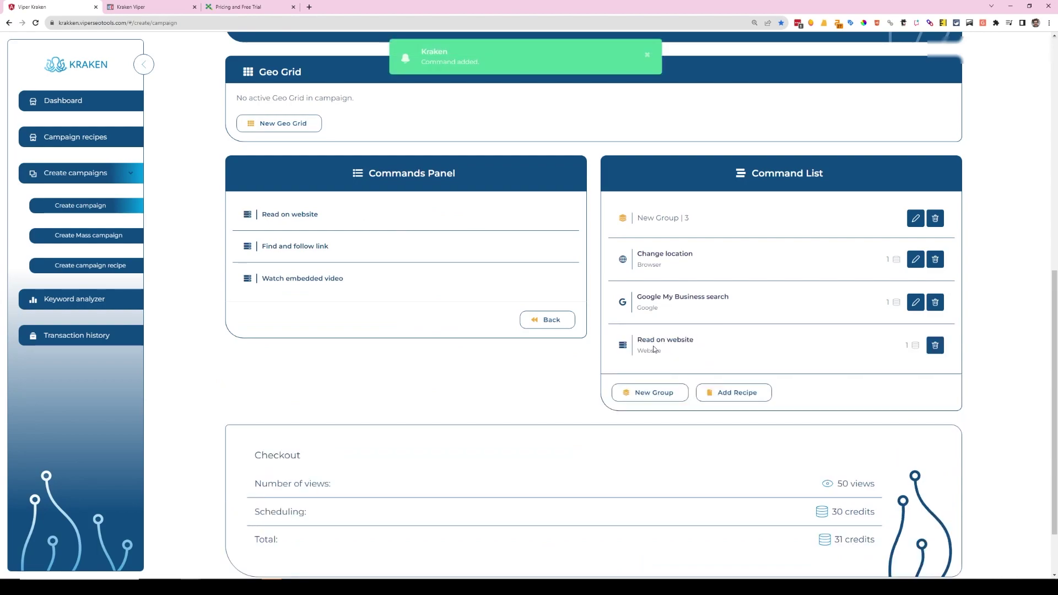
- Add a browser Wait command with a wait time of 2 minutes
{"action": "left_click", "coordinate": [548, 320]}
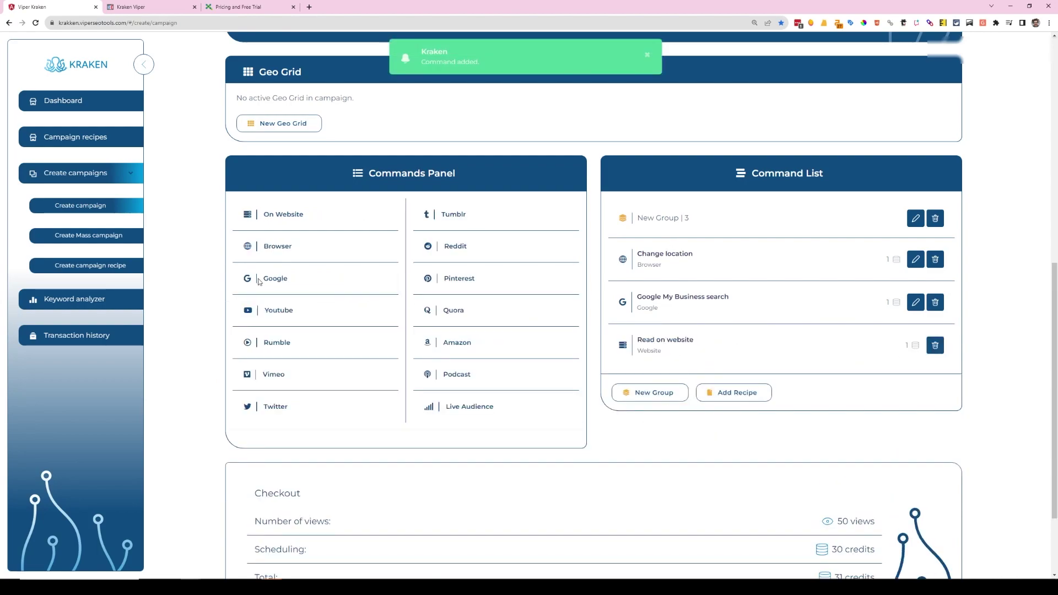
{"action": "left_click", "coordinate": [251, 250]}
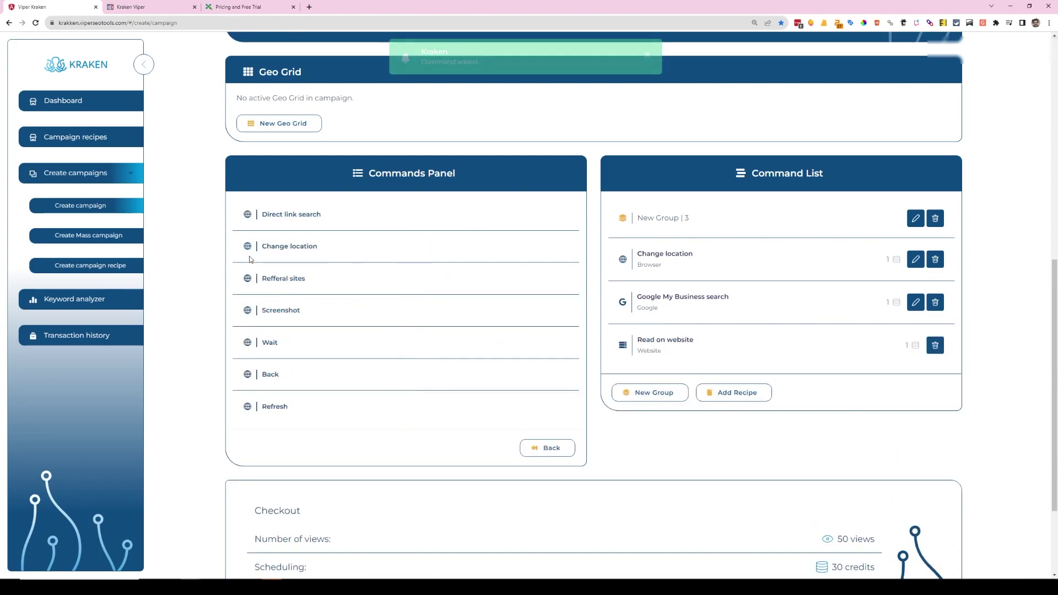
{"action": "left_click", "coordinate": [247, 342]}
{"action": "type", "text": "2"}
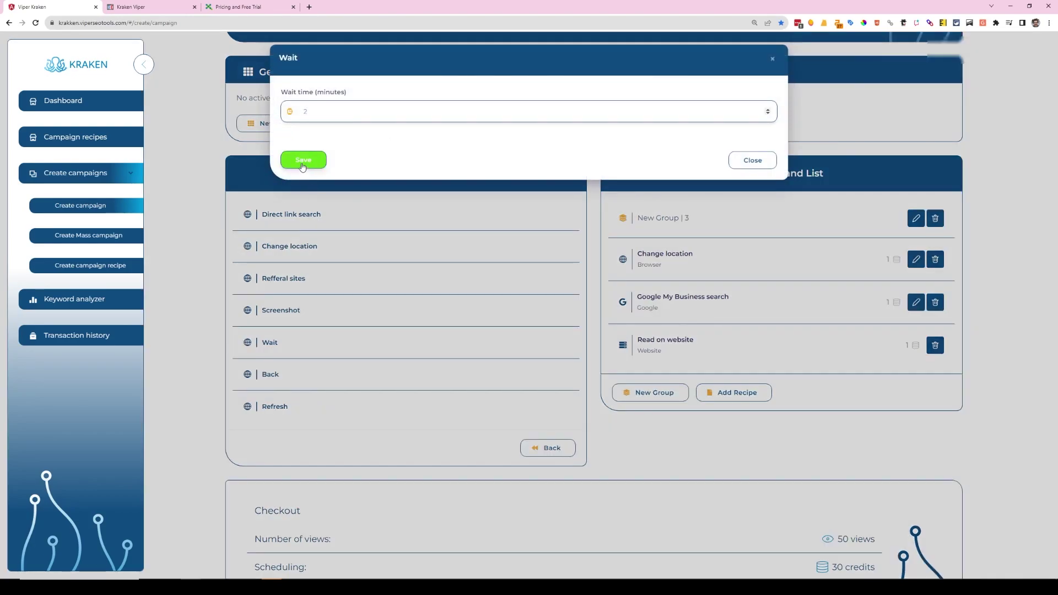
{"action": "left_click", "coordinate": [302, 161]}
{"action": "left_click", "coordinate": [753, 161]}
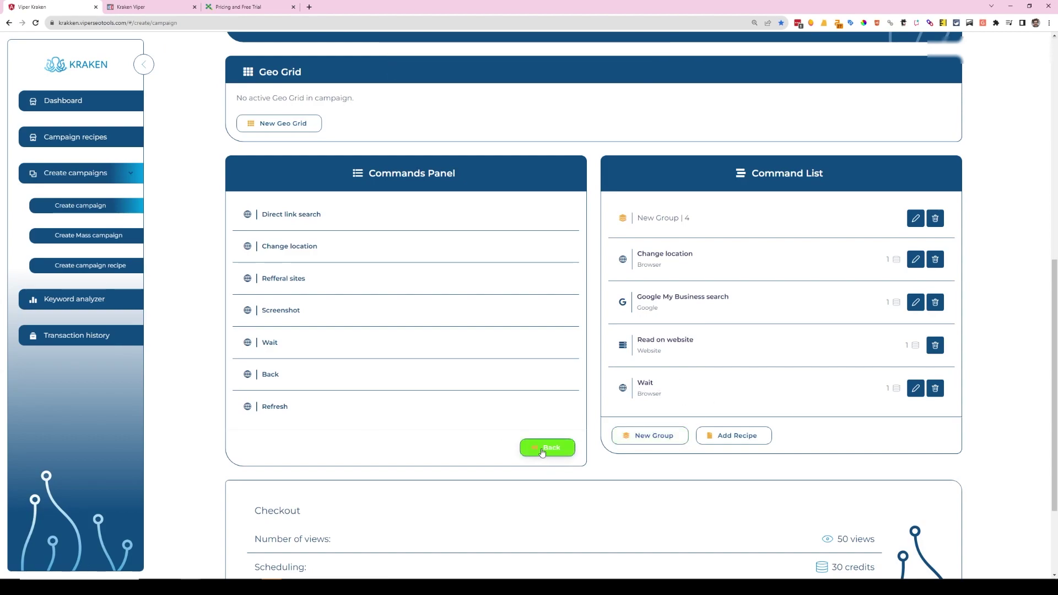
- Add an on-site Find and follow link command with google.com/contact as the link to find
{"action": "left_click", "coordinate": [549, 449]}
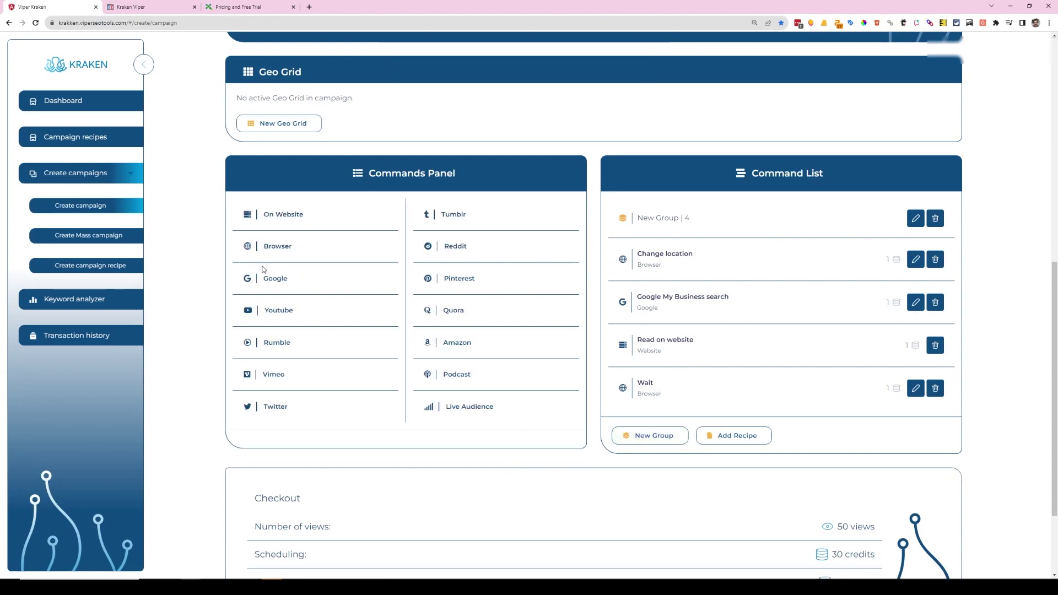
{"action": "left_click", "coordinate": [250, 218]}
{"action": "left_click", "coordinate": [251, 248]}
{"action": "left_click", "coordinate": [374, 113]}
{"action": "type", "text": "google.com/contact"}
{"action": "left_click", "coordinate": [303, 159]}
{"action": "left_click", "coordinate": [753, 160]}
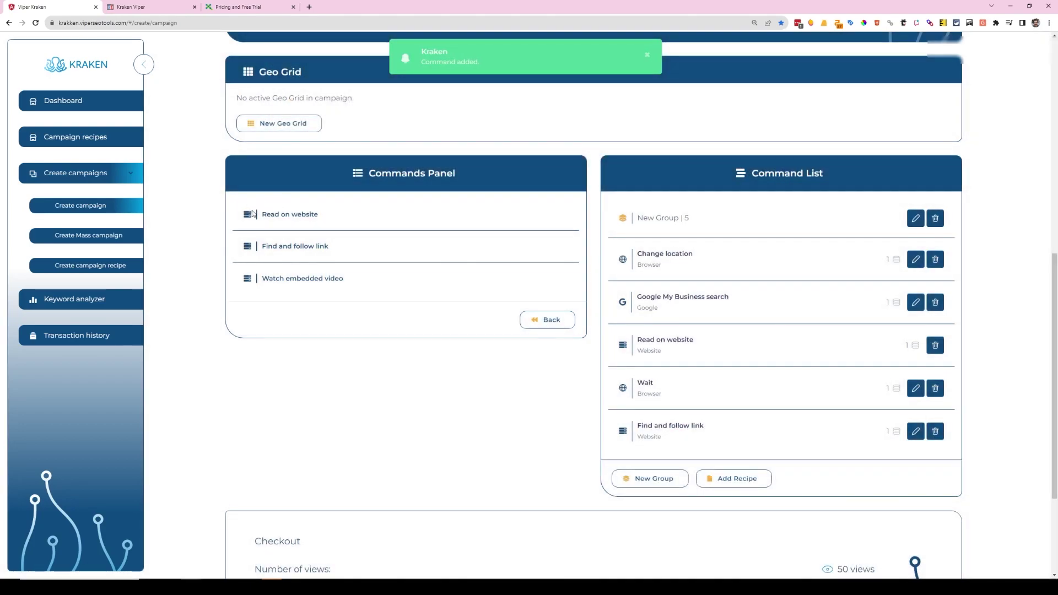
- Add another Read on website command, followed by a browser Wait command of 1 minute
{"action": "left_click", "coordinate": [549, 320]}
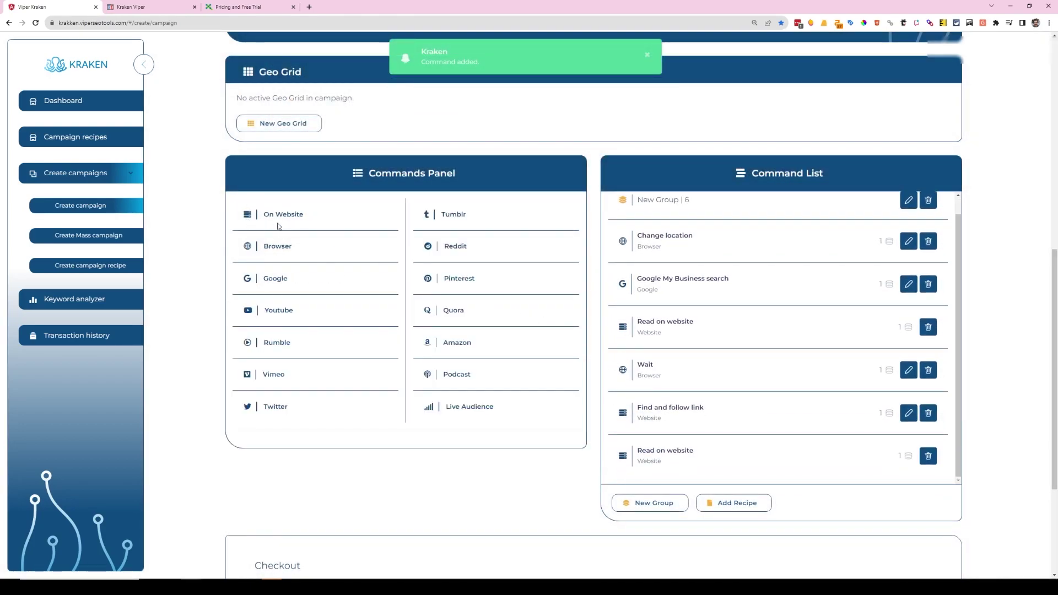
{"action": "left_click", "coordinate": [248, 247]}
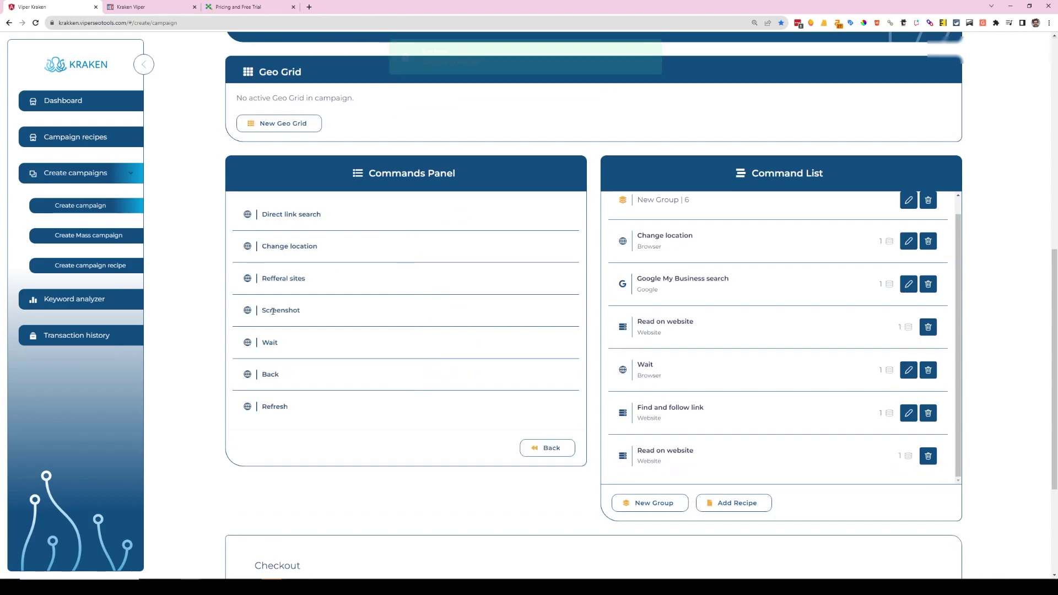
{"action": "left_click", "coordinate": [252, 345]}
{"action": "left_click", "coordinate": [303, 160]}
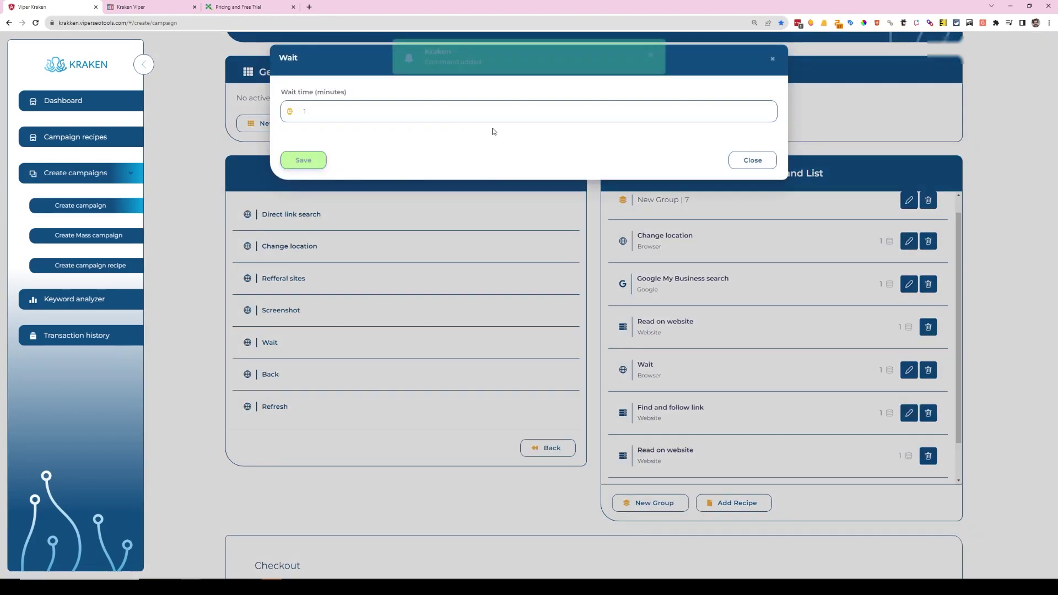
{"action": "left_click", "coordinate": [753, 160]}
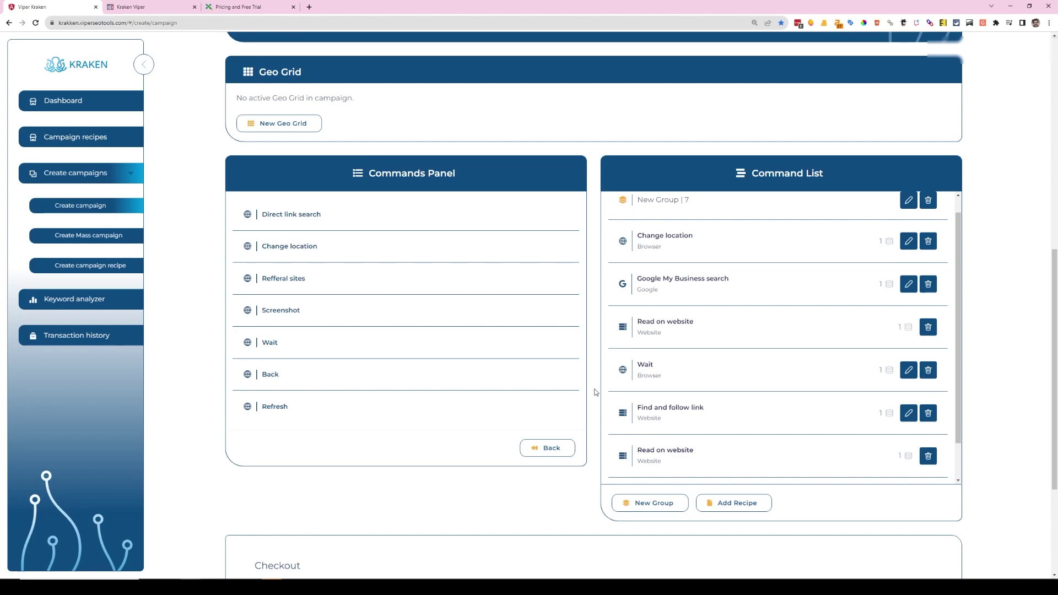
{"action": "scroll", "coordinate": [732, 375], "scroll_direction": "down", "scroll_amount": 1}
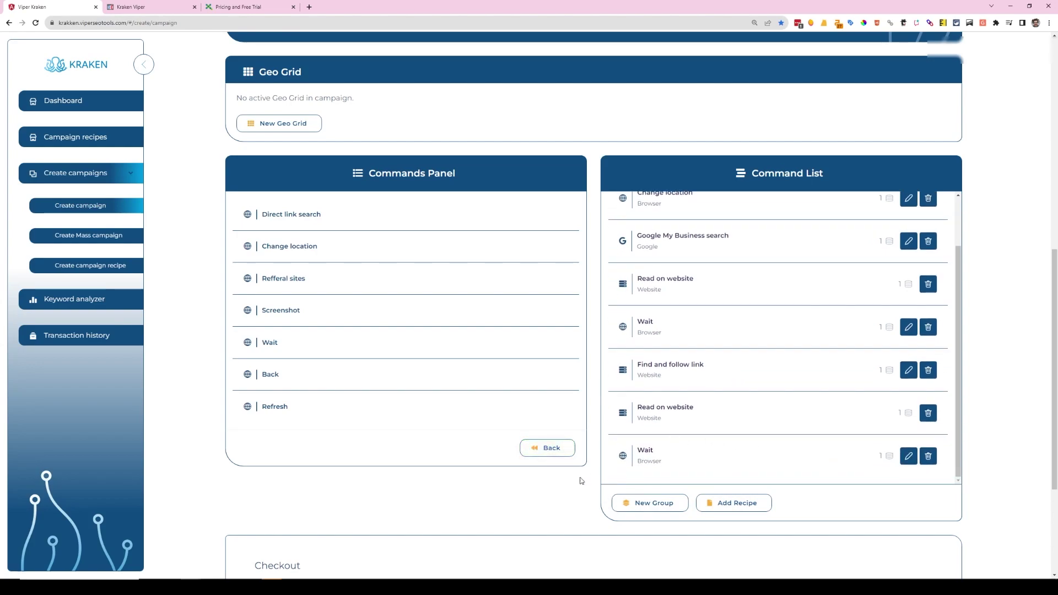
- Add a browser Back command to the end of the command list
{"action": "left_click", "coordinate": [549, 450]}
{"action": "left_click", "coordinate": [251, 245]}
{"action": "left_click", "coordinate": [325, 343]}
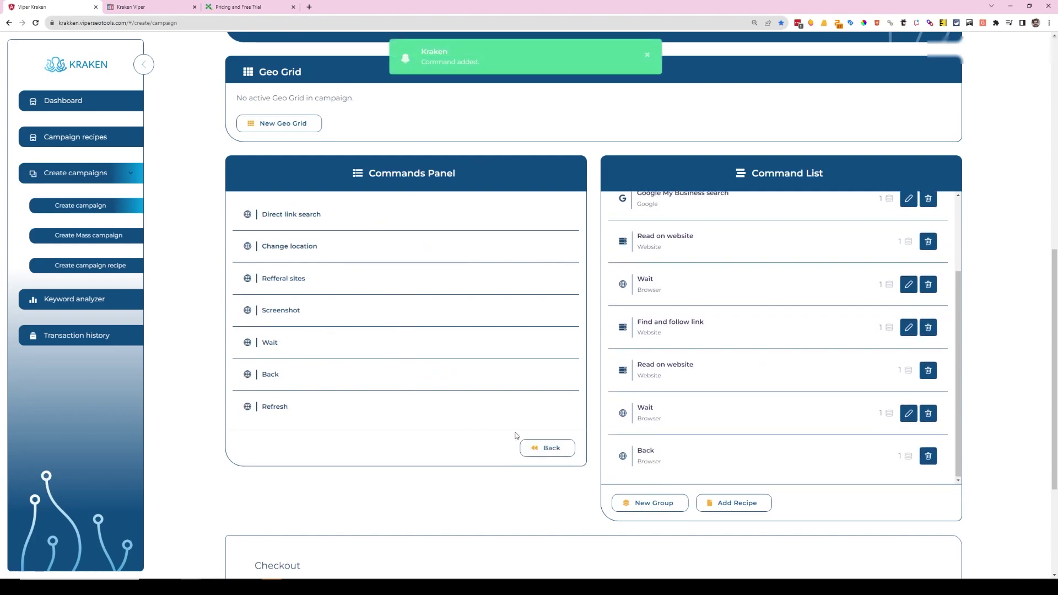
{"action": "left_click", "coordinate": [548, 448]}
{"action": "left_click", "coordinate": [255, 215]}
{"action": "left_click", "coordinate": [247, 248]}
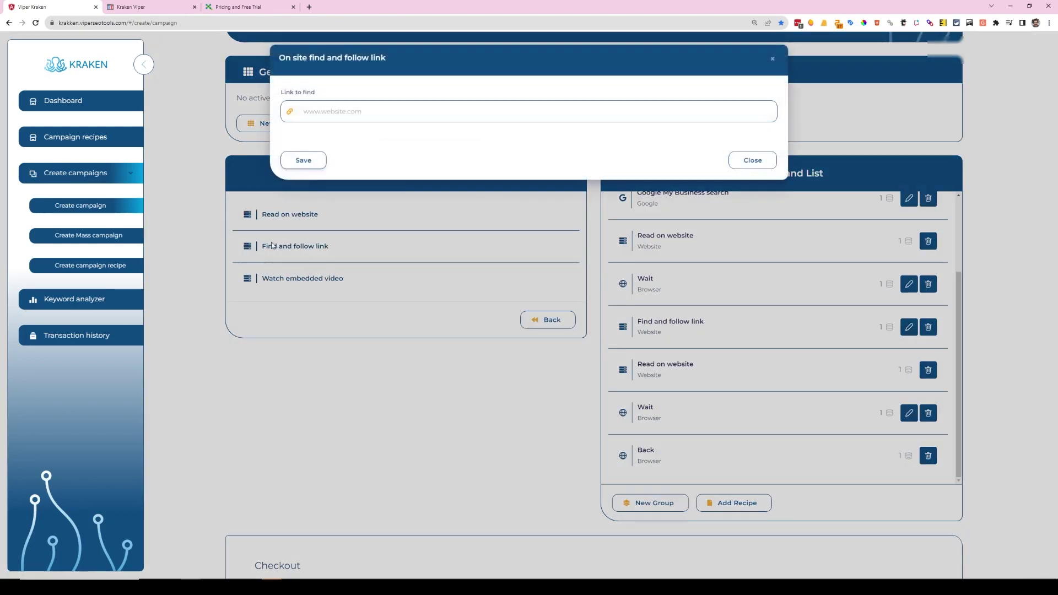
{"action": "left_click", "coordinate": [741, 161]}
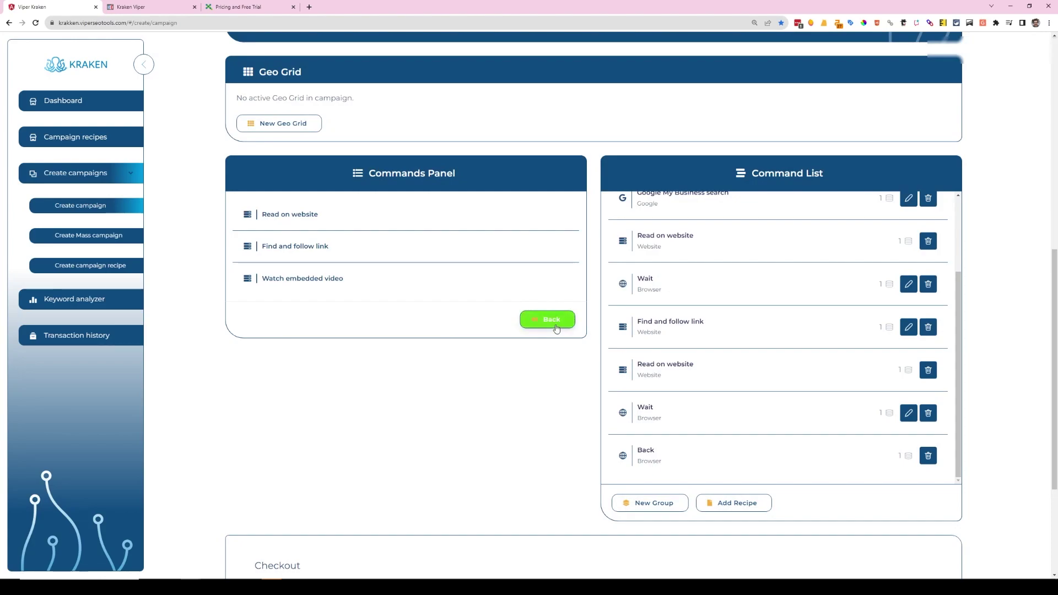
- Add a Watch embedded video command and delete it from the command list
{"action": "left_click", "coordinate": [399, 285]}
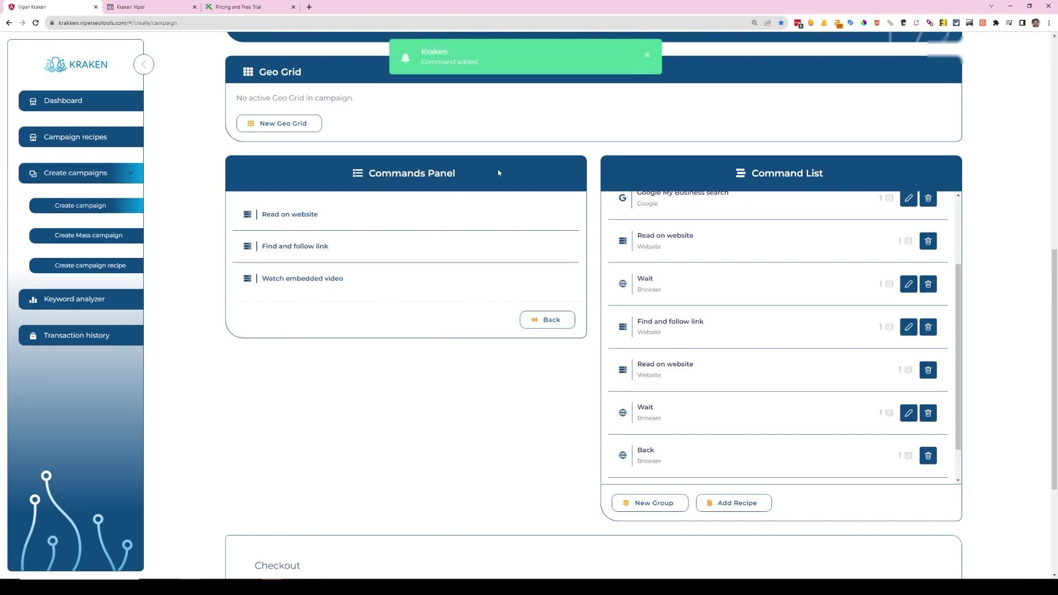
{"action": "scroll", "coordinate": [780, 430], "scroll_direction": "down", "scroll_amount": 1}
{"action": "left_click", "coordinate": [929, 456]}
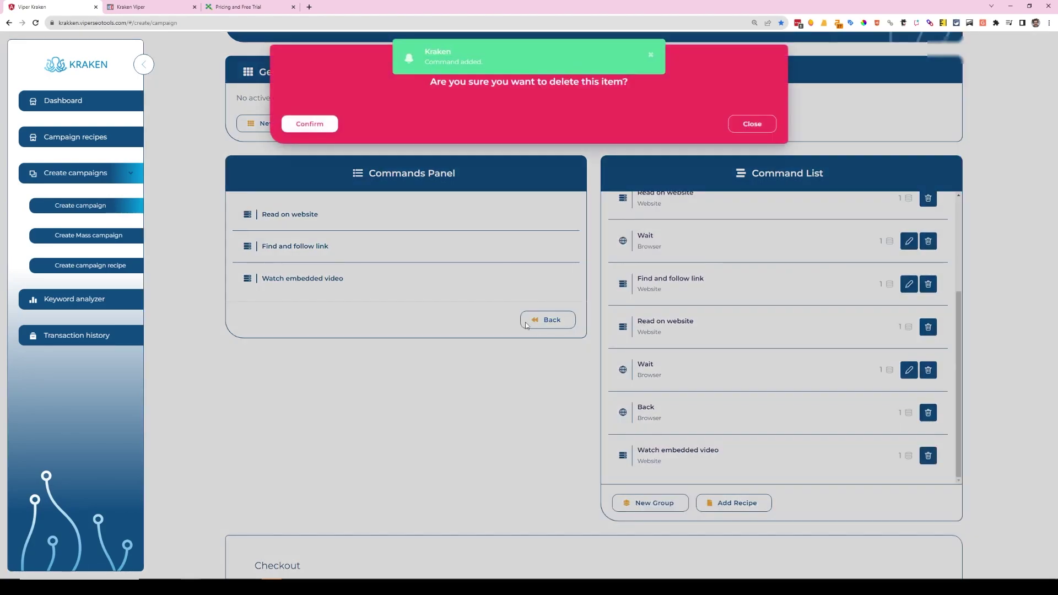
{"action": "left_click", "coordinate": [300, 124]}
- Review the available YouTube commands, including the settings for following a link in the video description
{"action": "left_click", "coordinate": [549, 322]}
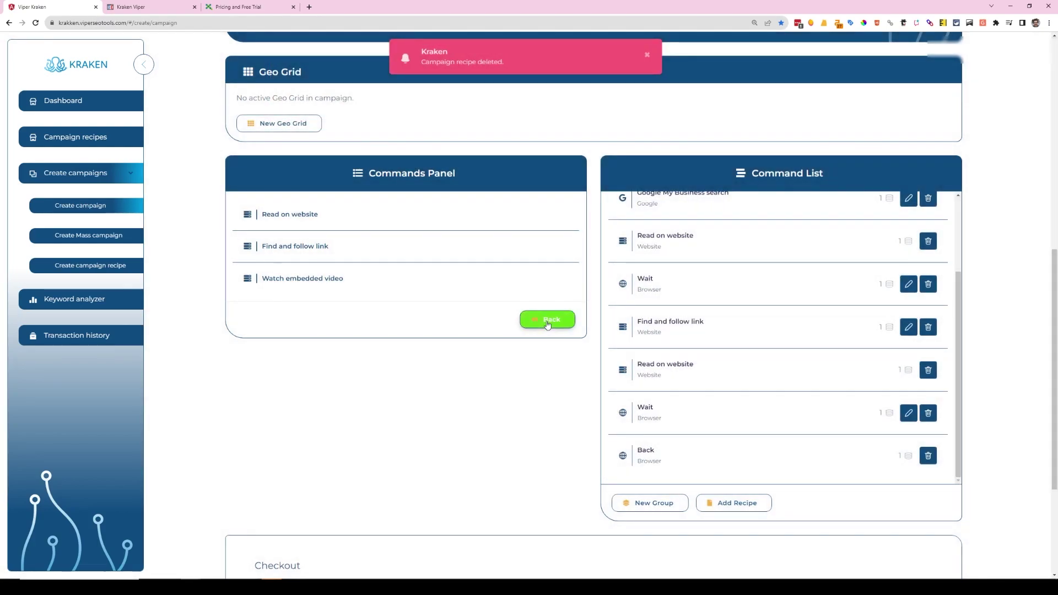
{"action": "left_click", "coordinate": [247, 298]}
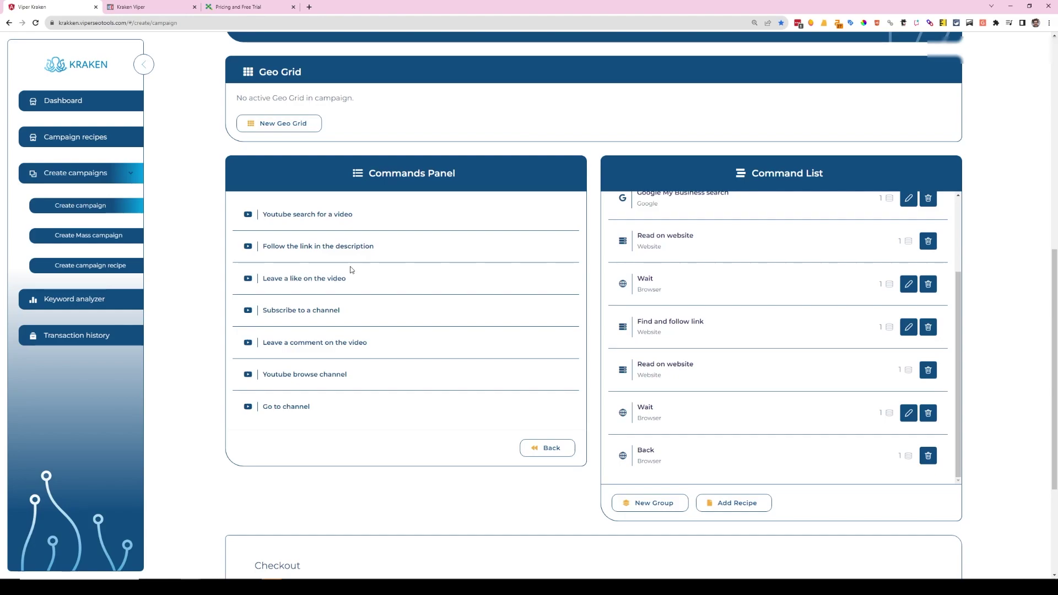
{"action": "left_click", "coordinate": [275, 246]}
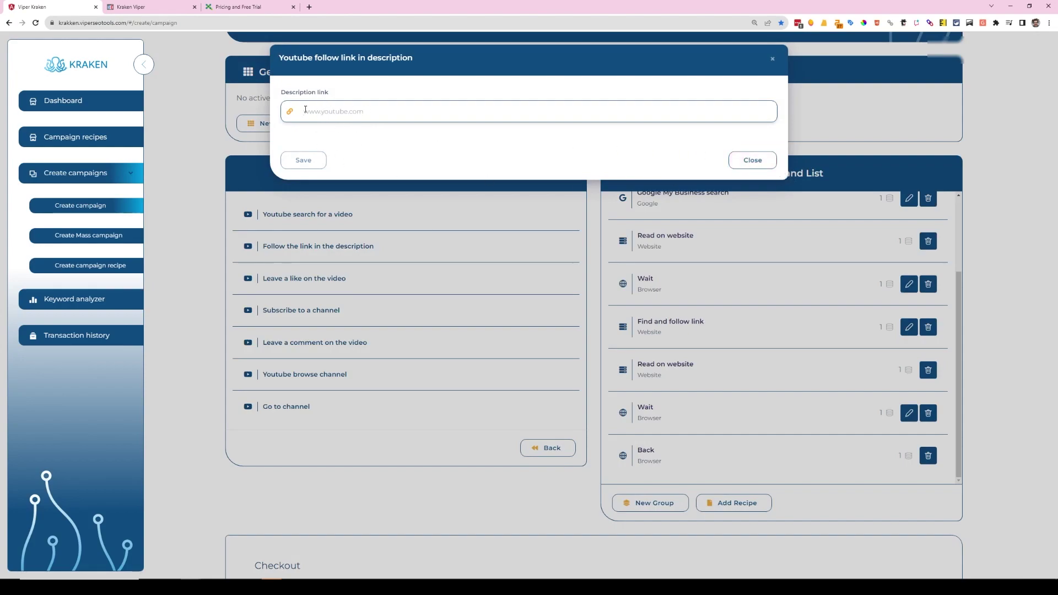
{"action": "left_click", "coordinate": [753, 159]}
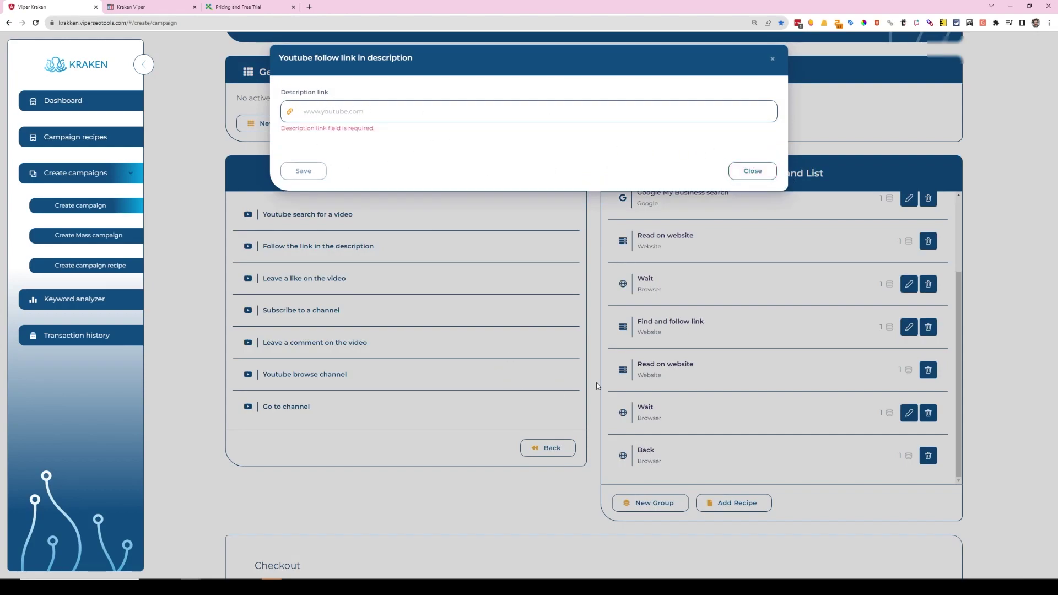
{"action": "left_click", "coordinate": [753, 175]}
{"action": "scroll", "coordinate": [694, 413], "scroll_direction": "down", "scroll_amount": 3}
{"action": "scroll", "coordinate": [513, 450], "scroll_direction": "up", "scroll_amount": 4}
{"action": "left_click", "coordinate": [543, 508]}
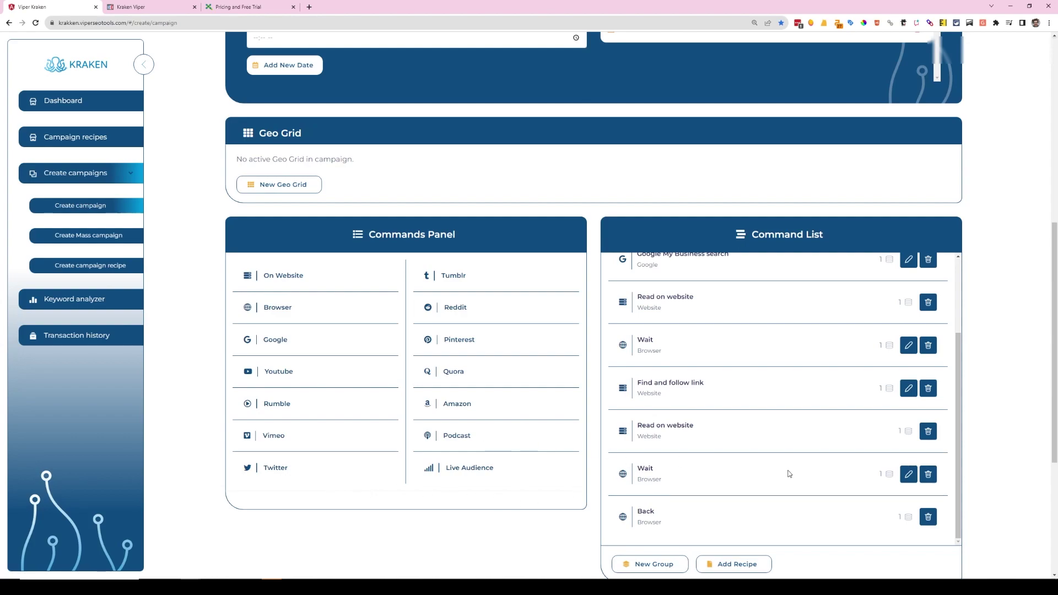
- Review the campaign's command list and browse the importable shared recipes through to page 2
{"action": "left_click_drag", "start_coordinate": [959, 371], "coordinate": [969, 303]}
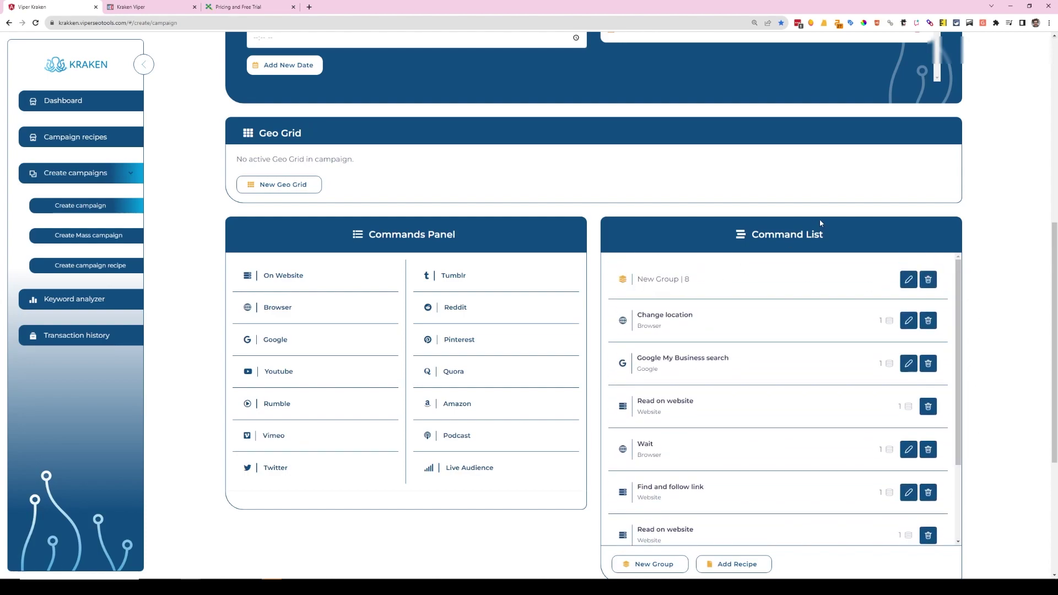
{"action": "scroll", "coordinate": [960, 276], "scroll_direction": "down", "scroll_amount": 5}
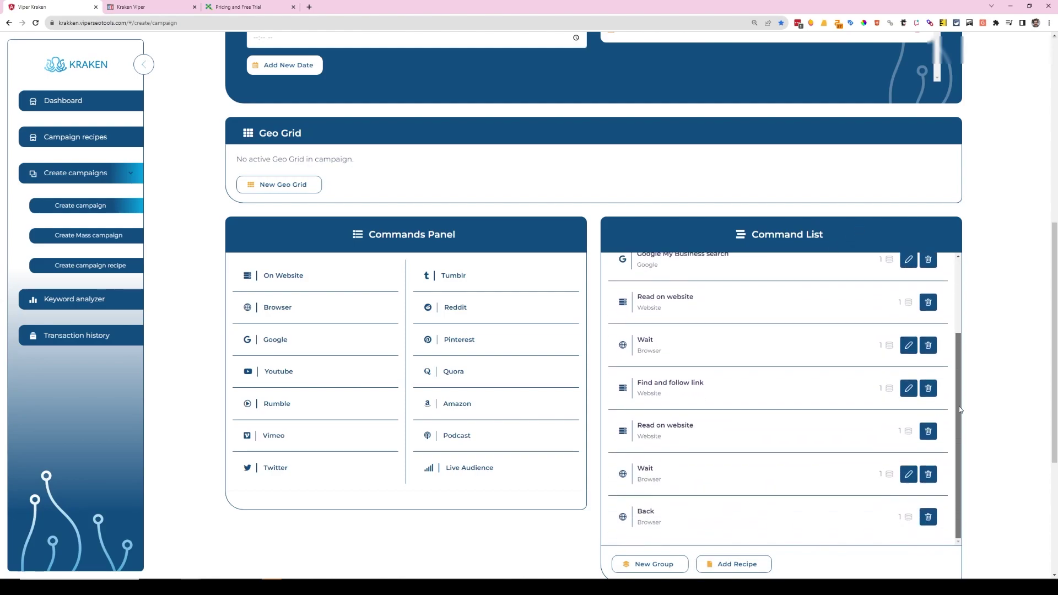
{"action": "left_click", "coordinate": [703, 440]}
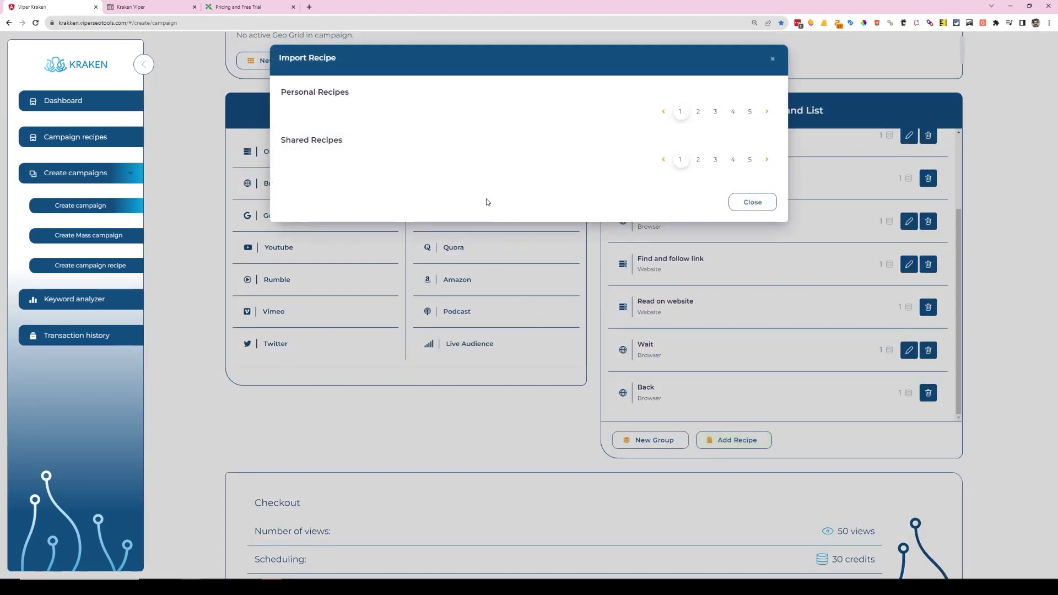
{"action": "scroll", "coordinate": [534, 335], "scroll_direction": "down", "scroll_amount": 3}
{"action": "scroll", "coordinate": [534, 335], "scroll_direction": "down", "scroll_amount": 1}
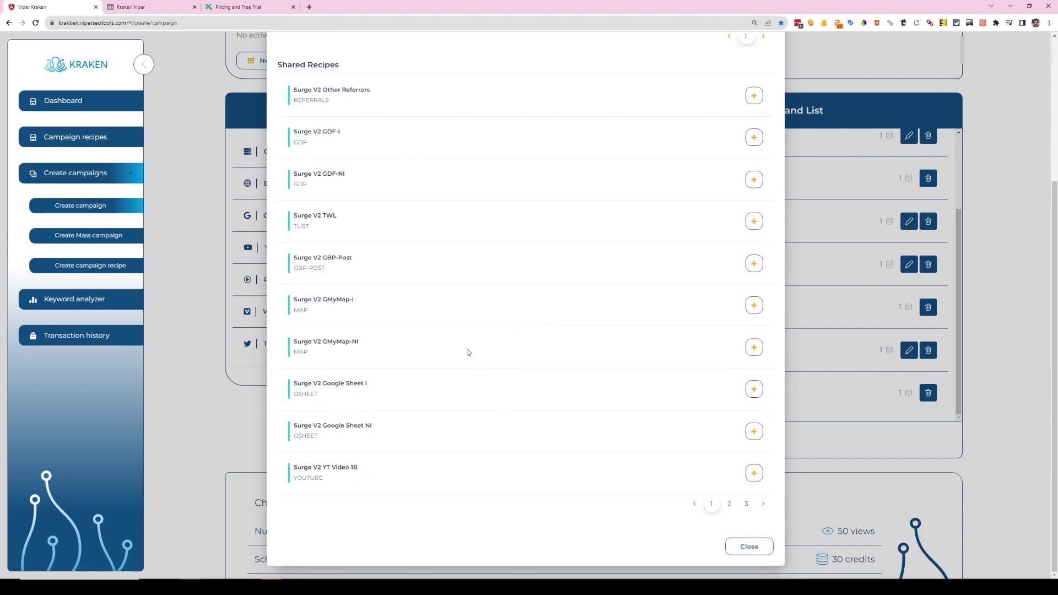
{"action": "left_click", "coordinate": [730, 504]}
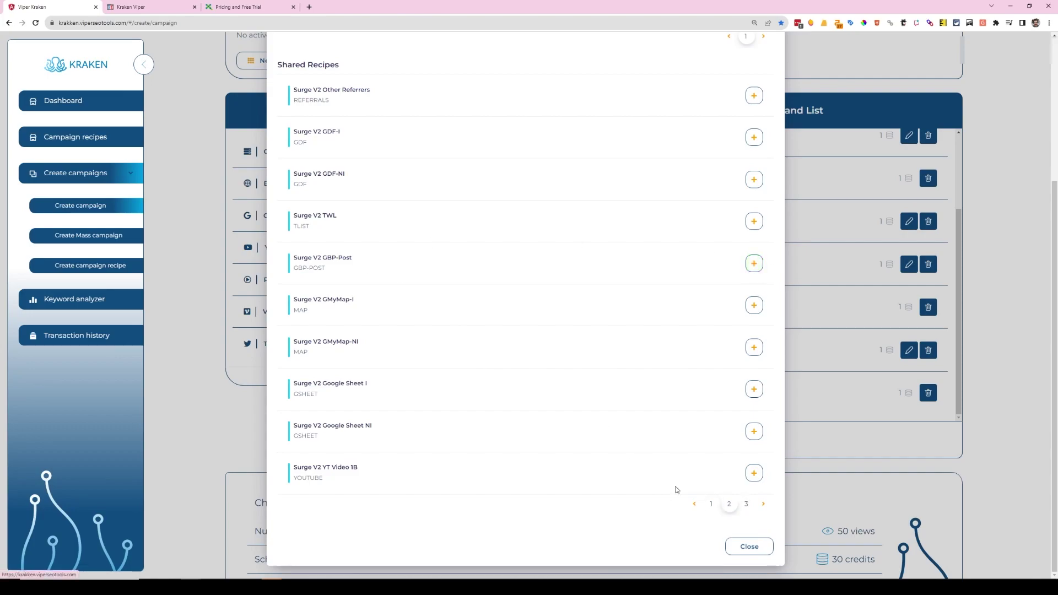
- Import the shared recipes GMB + Site, Brad Stein Media - Cloud Sites and Surge V2 GSite Indexed into the campaign's command list
{"action": "left_click", "coordinate": [753, 353]}
{"action": "left_click", "coordinate": [754, 393]}
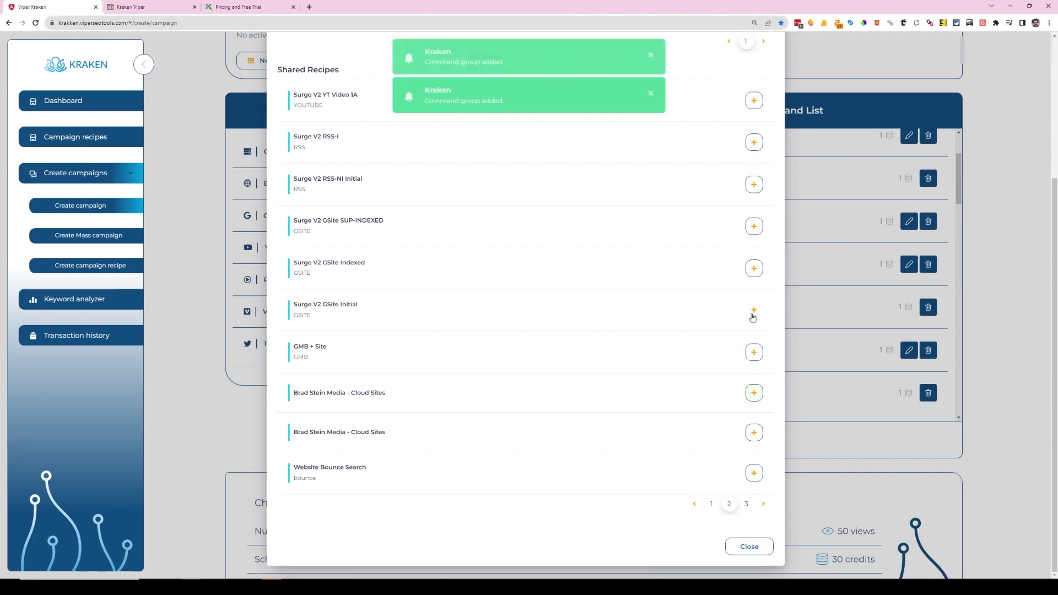
{"action": "left_click", "coordinate": [754, 310]}
{"action": "left_click", "coordinate": [750, 547]}
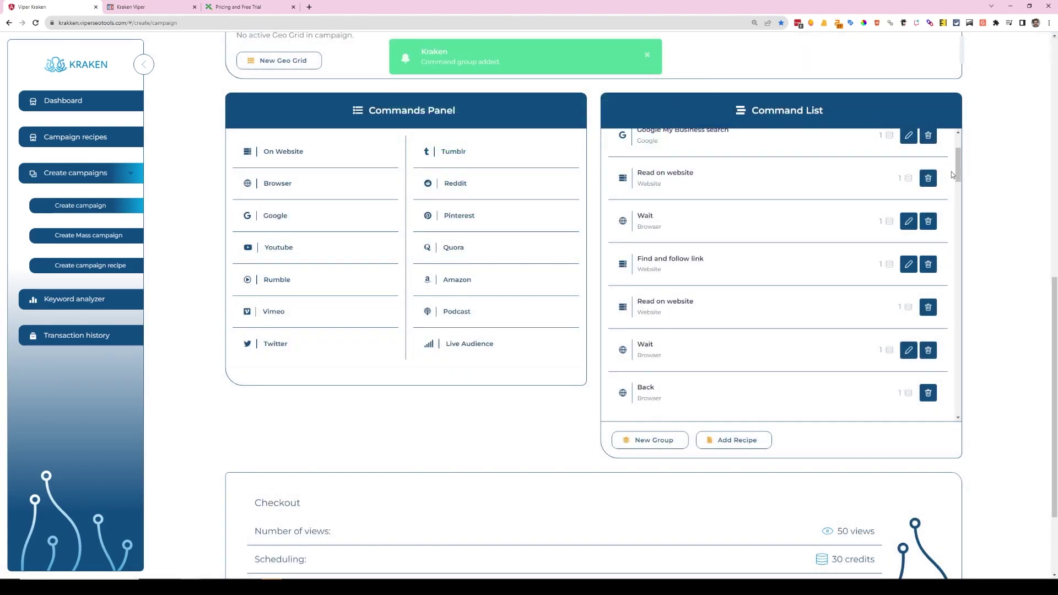
- Update the Change location command in the GMB + Site group with a map point north of Allentown and a 5-mile radius
{"action": "left_click_drag", "start_coordinate": [960, 167], "coordinate": [960, 199]}
{"action": "left_click", "coordinate": [909, 209]}
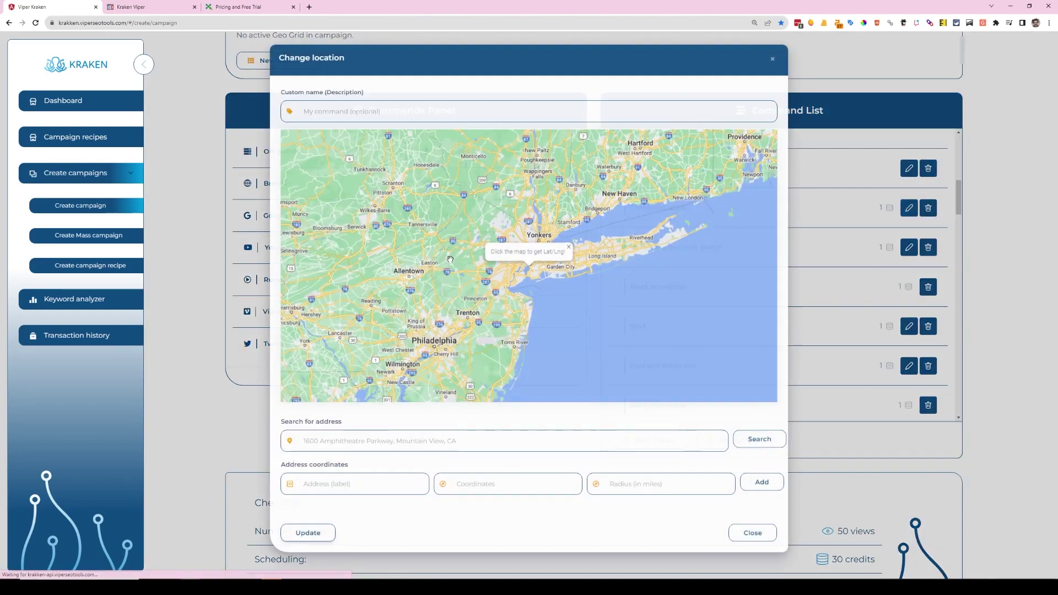
{"action": "left_click", "coordinate": [414, 243]}
{"action": "left_click", "coordinate": [655, 494]}
{"action": "type", "text": "5"}
{"action": "left_click", "coordinate": [762, 482]}
{"action": "left_click", "coordinate": [317, 574]}
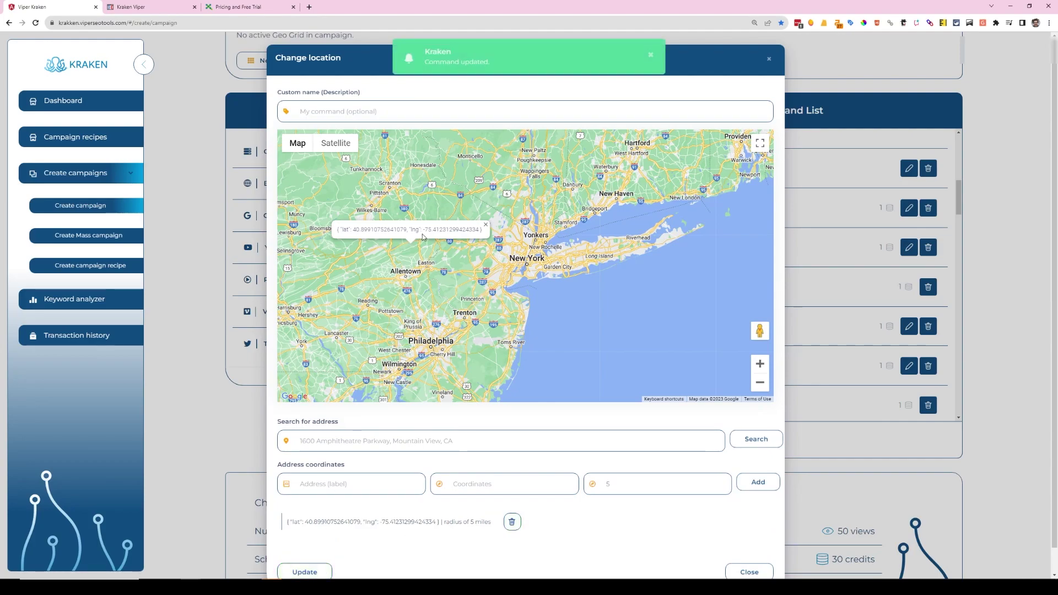
{"action": "scroll", "coordinate": [711, 441], "scroll_direction": "down", "scroll_amount": 1}
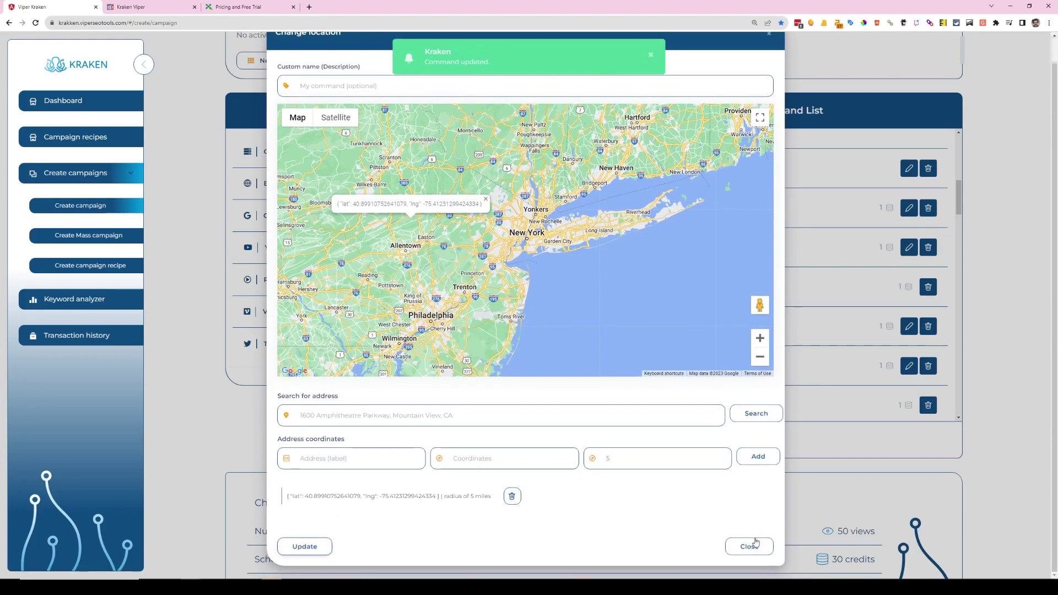
{"action": "left_click", "coordinate": [747, 546]}
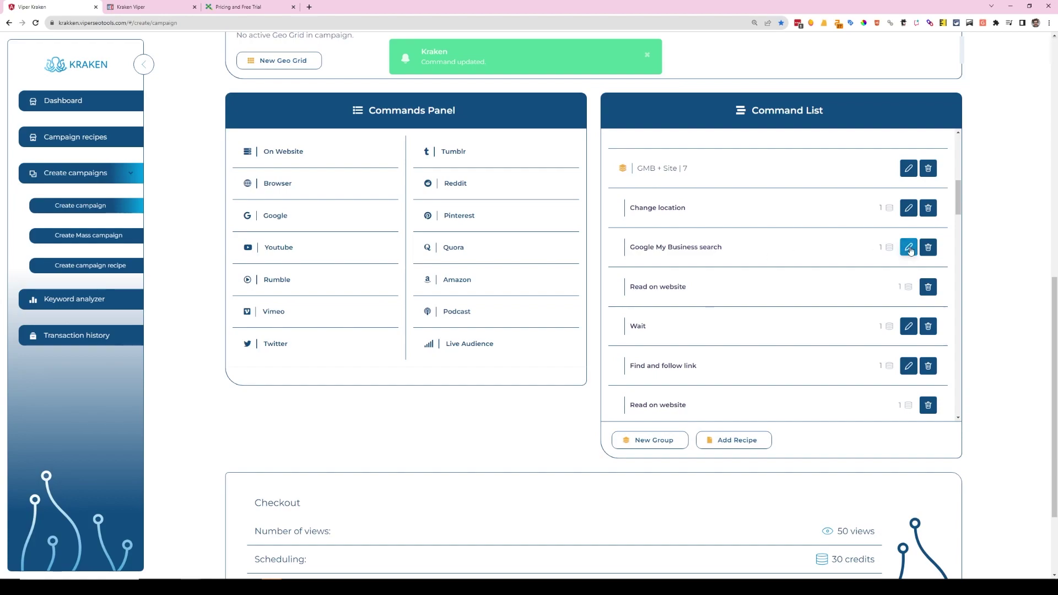
- Review the recipe groups and their commands in the command list, from New Group through the last imported recipe
{"action": "scroll", "coordinate": [657, 336], "scroll_direction": "down", "scroll_amount": 2}
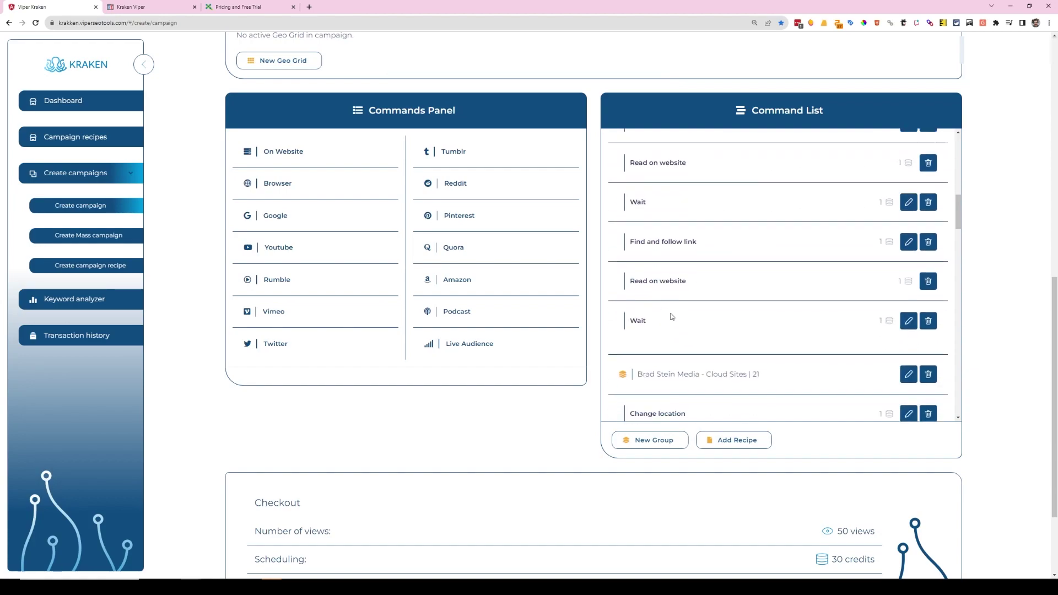
{"action": "scroll", "coordinate": [716, 283], "scroll_direction": "down", "scroll_amount": 3}
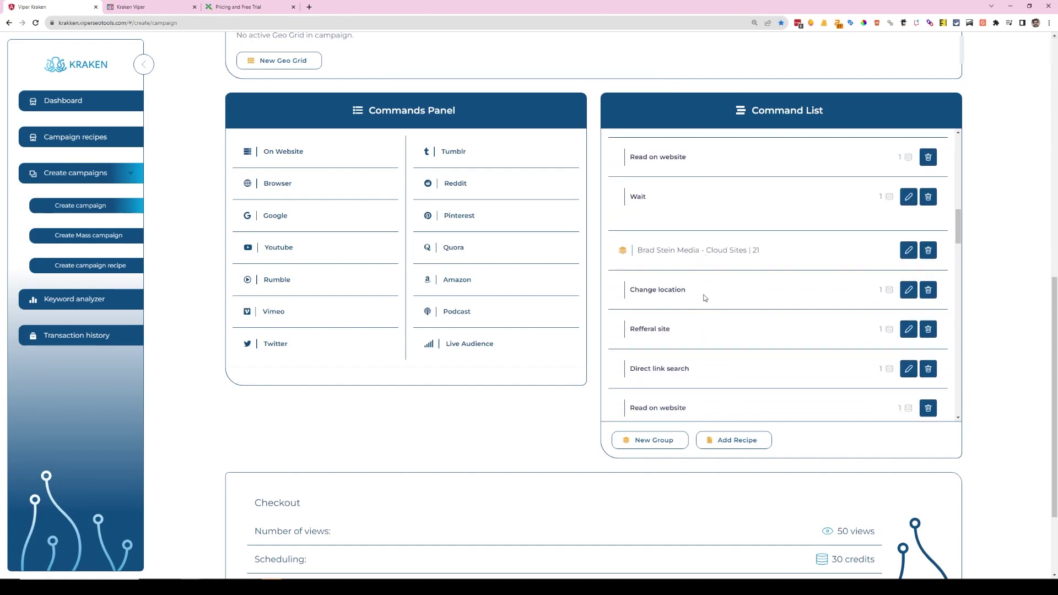
{"action": "scroll", "coordinate": [703, 254], "scroll_direction": "down", "scroll_amount": 2}
{"action": "left_click_drag", "start_coordinate": [959, 236], "coordinate": [948, 408]}
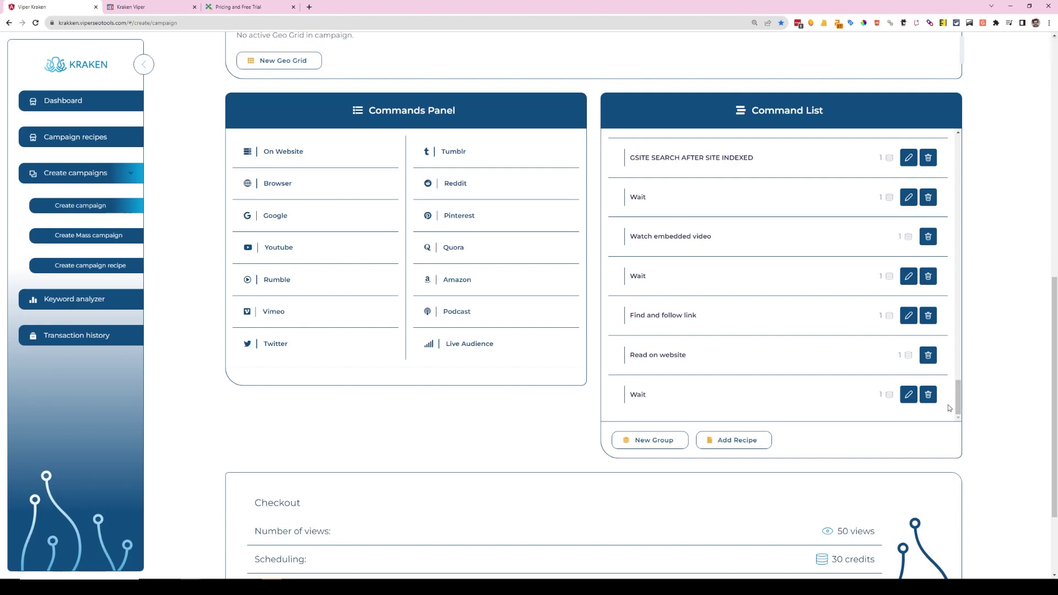
{"action": "left_click_drag", "start_coordinate": [959, 403], "coordinate": [959, 149]}
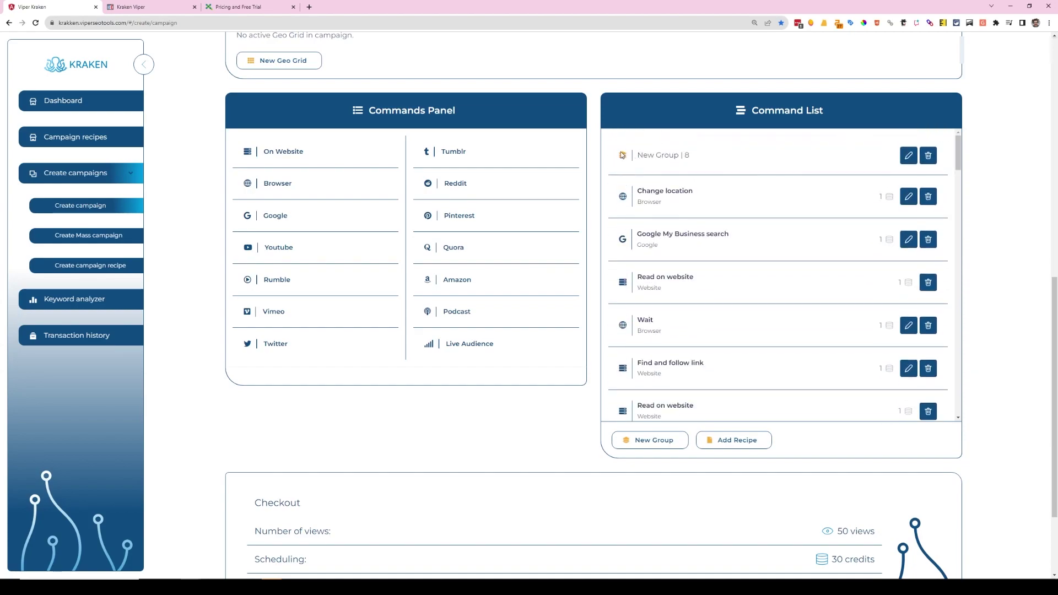
{"action": "scroll", "coordinate": [572, 397], "scroll_direction": "up", "scroll_amount": 2}
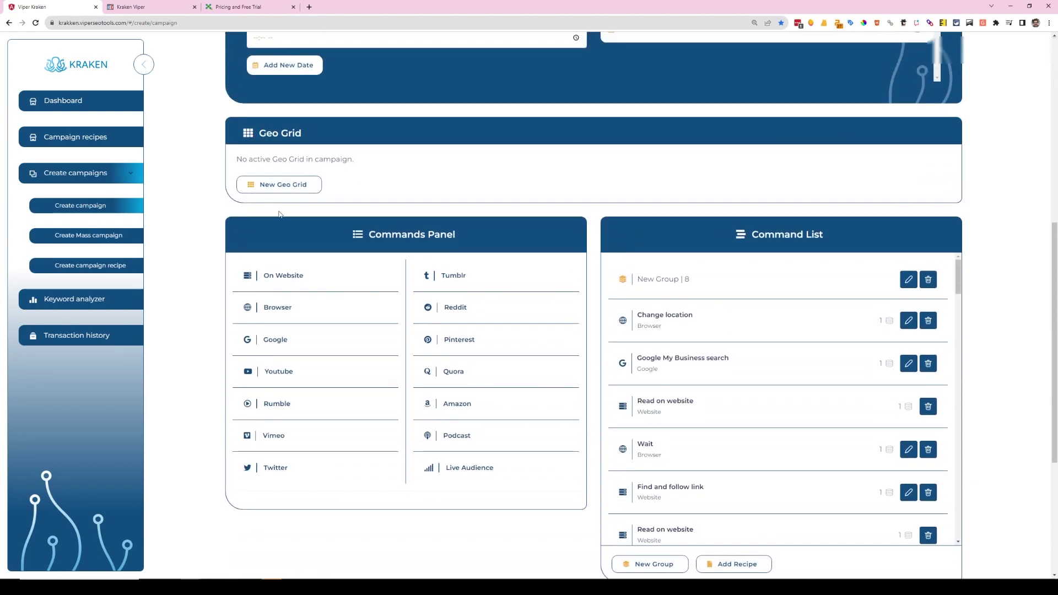
{"action": "scroll", "coordinate": [882, 419], "scroll_direction": "down", "scroll_amount": 2}
{"action": "scroll", "coordinate": [1004, 455], "scroll_direction": "up", "scroll_amount": 1}
{"action": "scroll", "coordinate": [1004, 454], "scroll_direction": "down", "scroll_amount": 2}
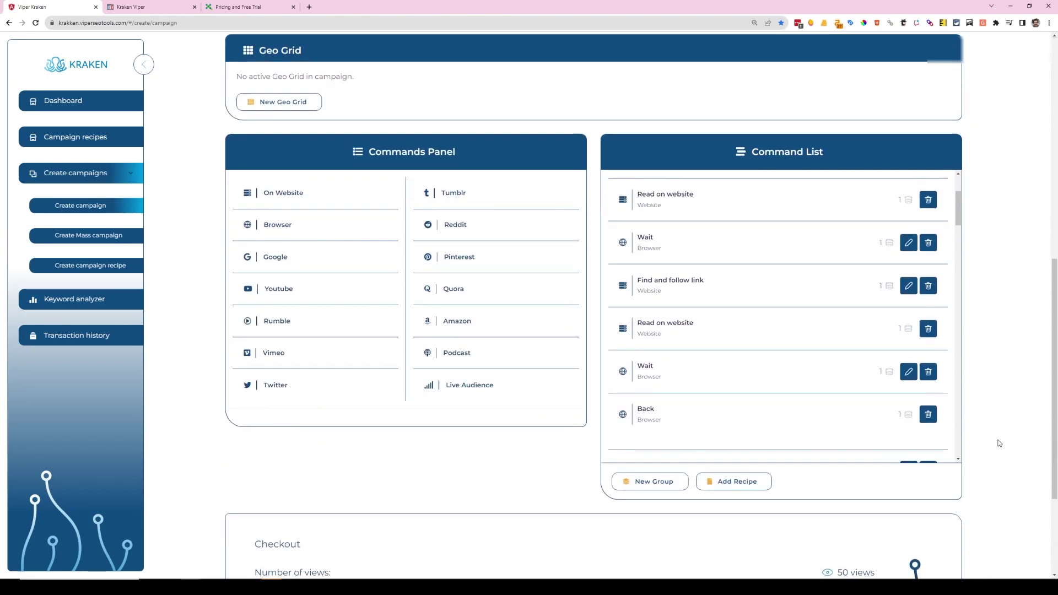
{"action": "left_click_drag", "start_coordinate": [958, 219], "coordinate": [960, 206]}
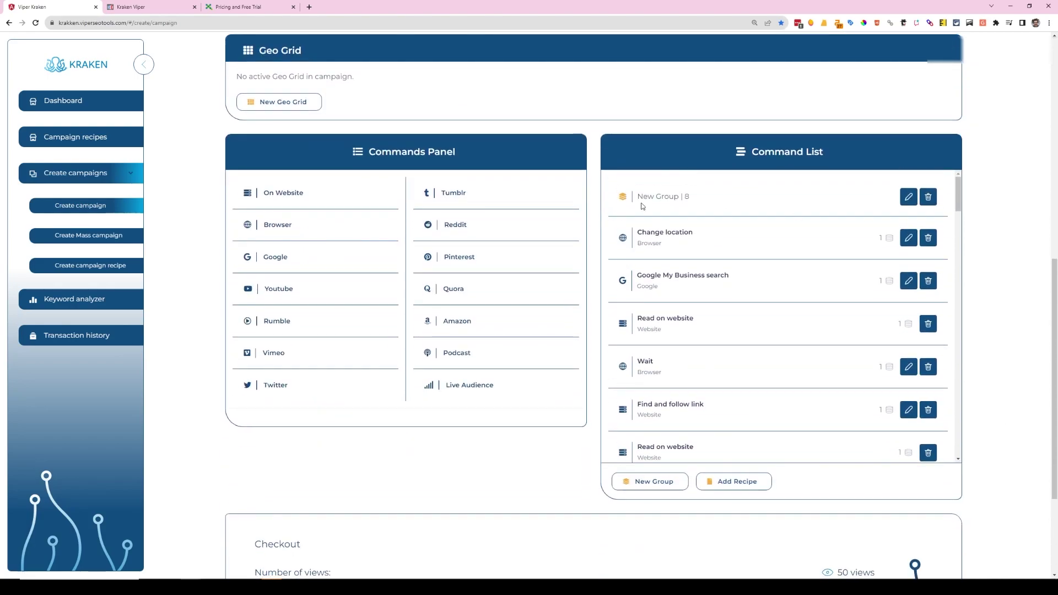
{"action": "scroll", "coordinate": [673, 279], "scroll_direction": "down", "scroll_amount": 5}
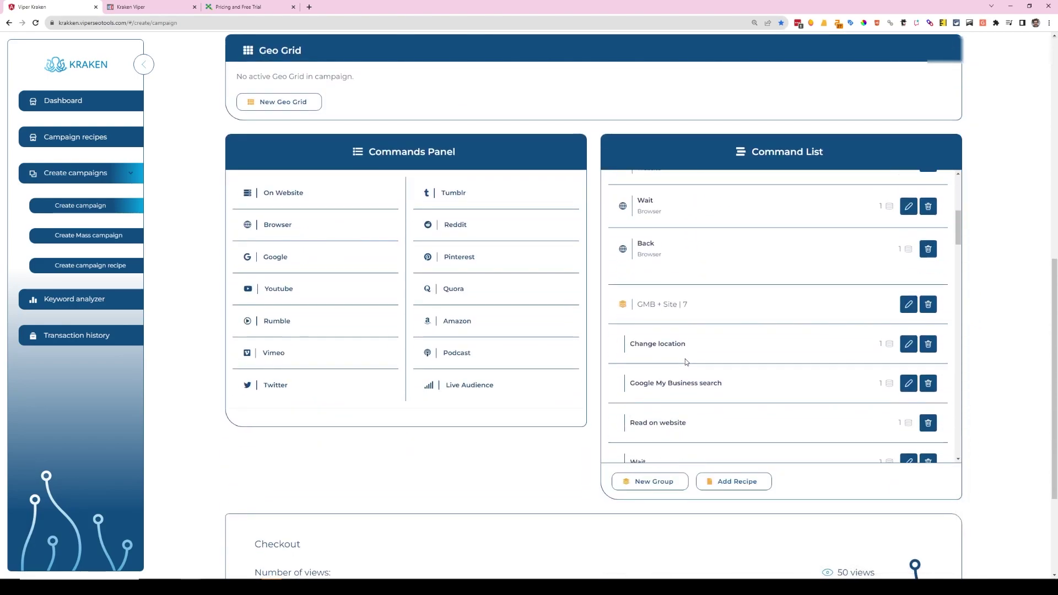
{"action": "scroll", "coordinate": [683, 307], "scroll_direction": "down", "scroll_amount": 6}
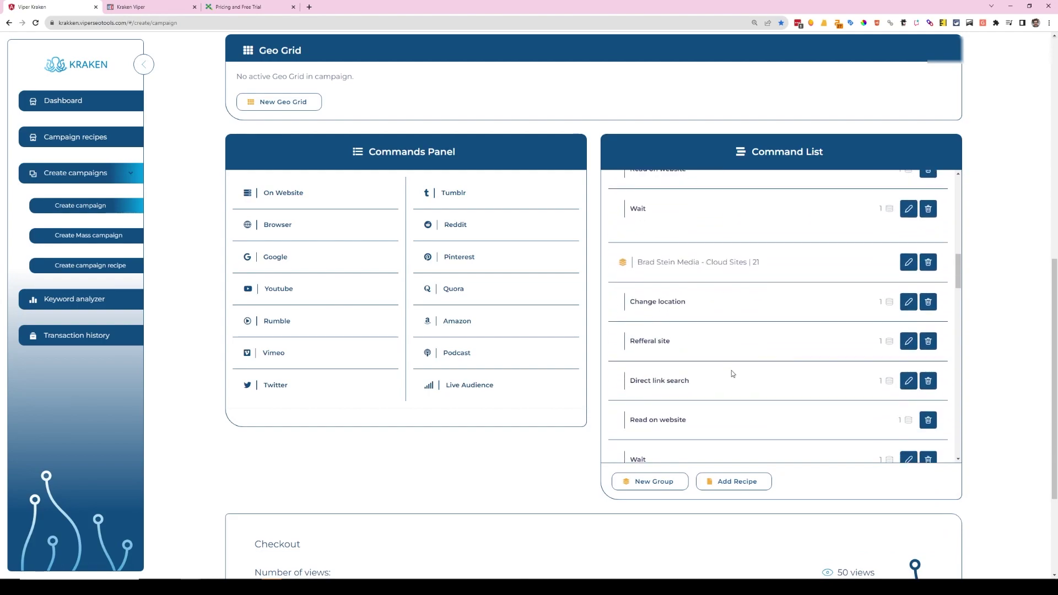
{"action": "left_click_drag", "start_coordinate": [957, 269], "coordinate": [959, 276]}
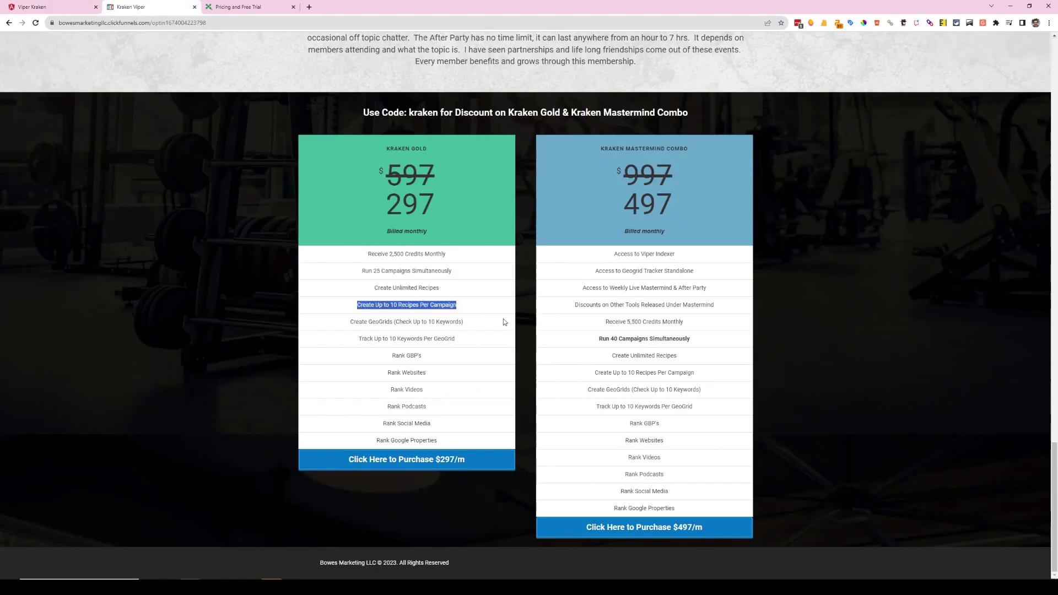
- Return to the Kraken campaign page and check the checkout credits, the scheduled dates and the last recipe group's commands
{"action": "left_click", "coordinate": [48, 8]}
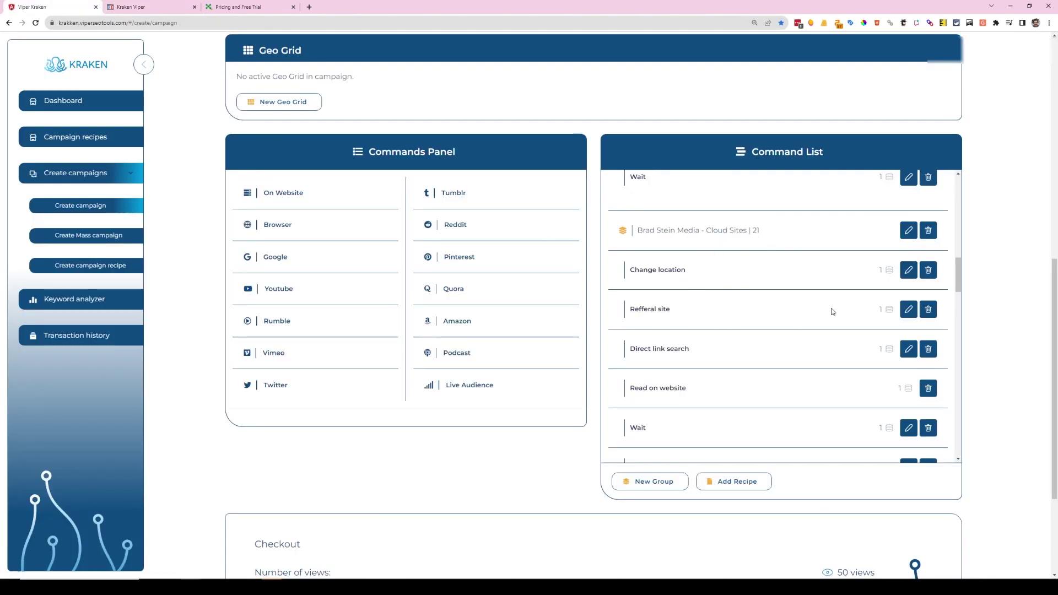
{"action": "left_click_drag", "start_coordinate": [957, 274], "coordinate": [965, 432]}
{"action": "scroll", "coordinate": [874, 432], "scroll_direction": "down", "scroll_amount": 3}
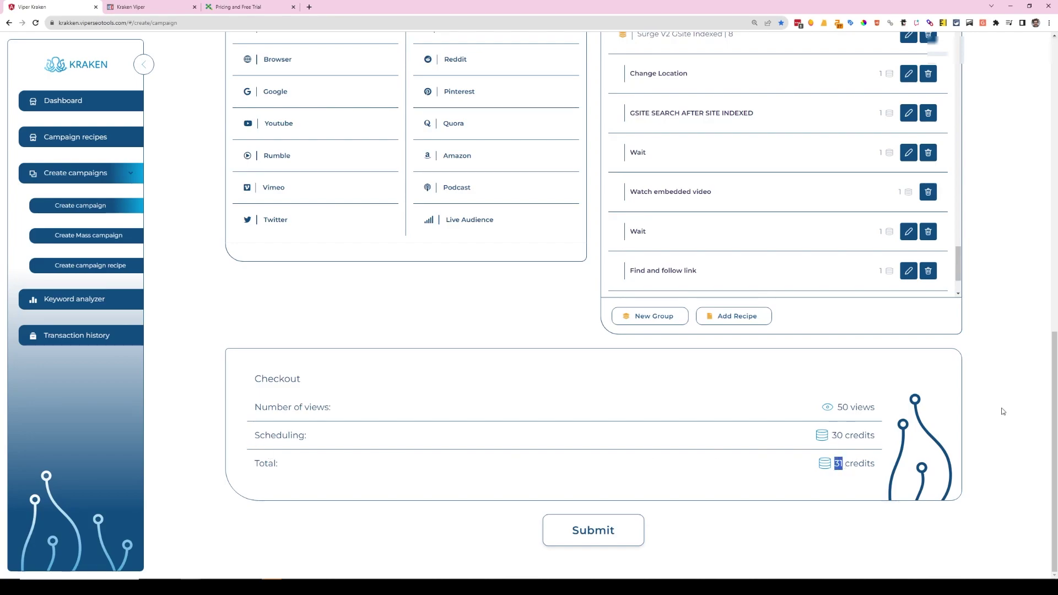
{"action": "left_click_drag", "start_coordinate": [1054, 413], "coordinate": [1052, 147]}
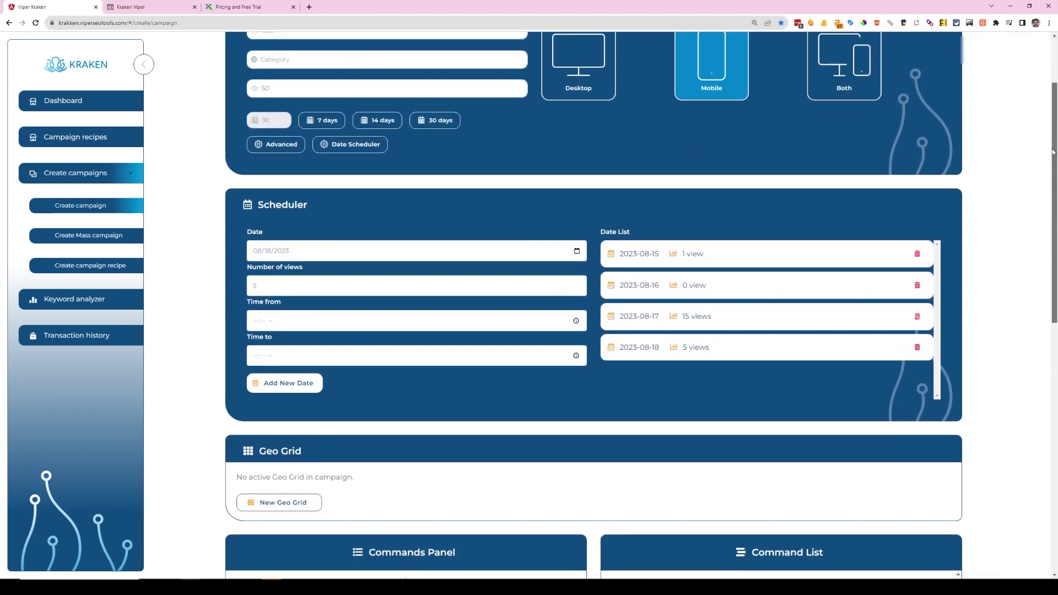
{"action": "scroll", "coordinate": [1053, 152], "scroll_direction": "up", "scroll_amount": 1}
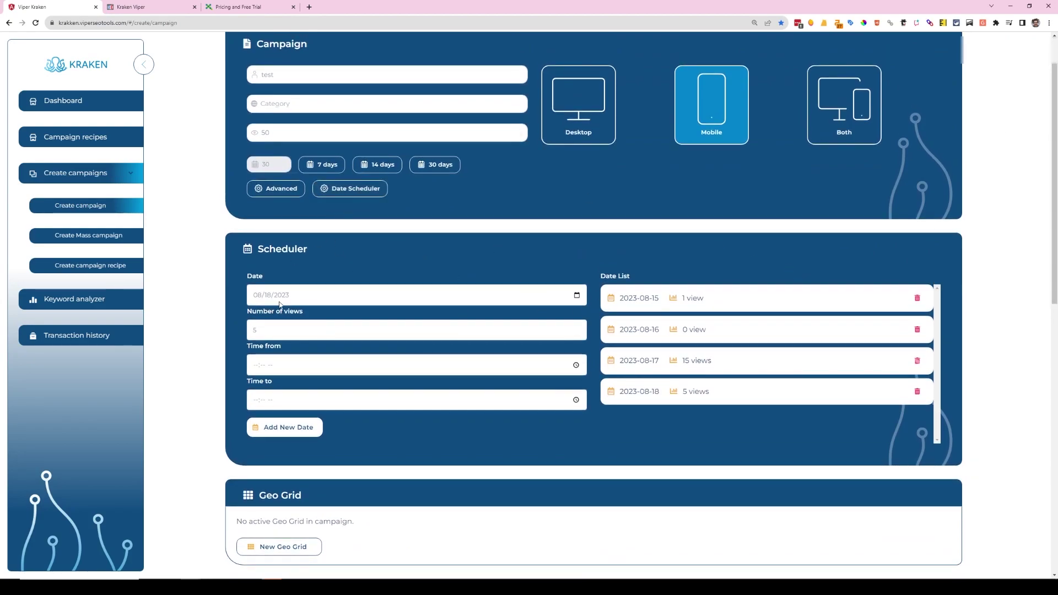
{"action": "scroll", "coordinate": [281, 304], "scroll_direction": "down", "scroll_amount": 5}
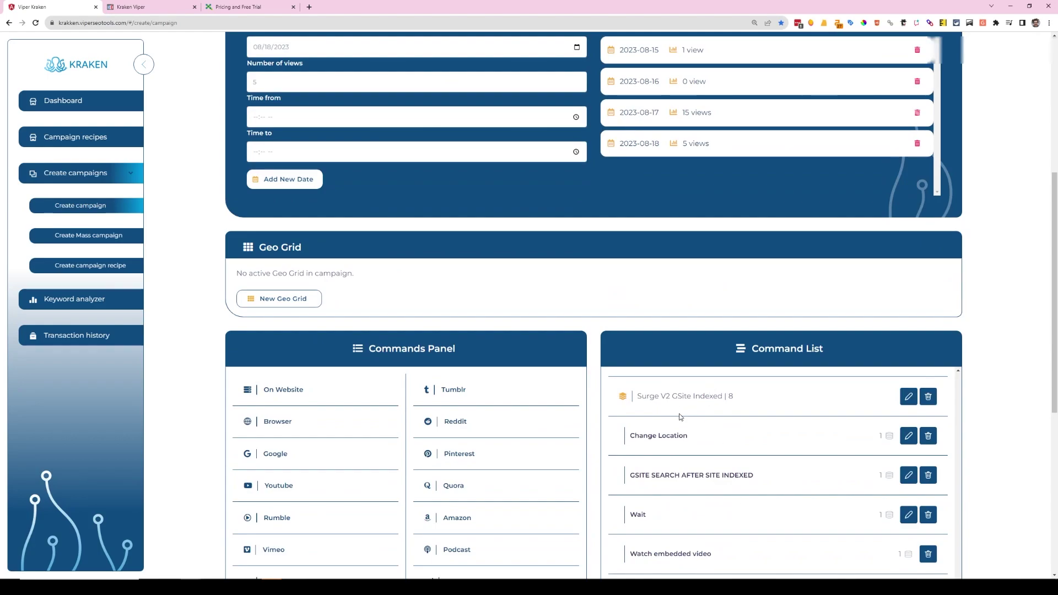
{"action": "scroll", "coordinate": [603, 481], "scroll_direction": "down", "scroll_amount": 3}
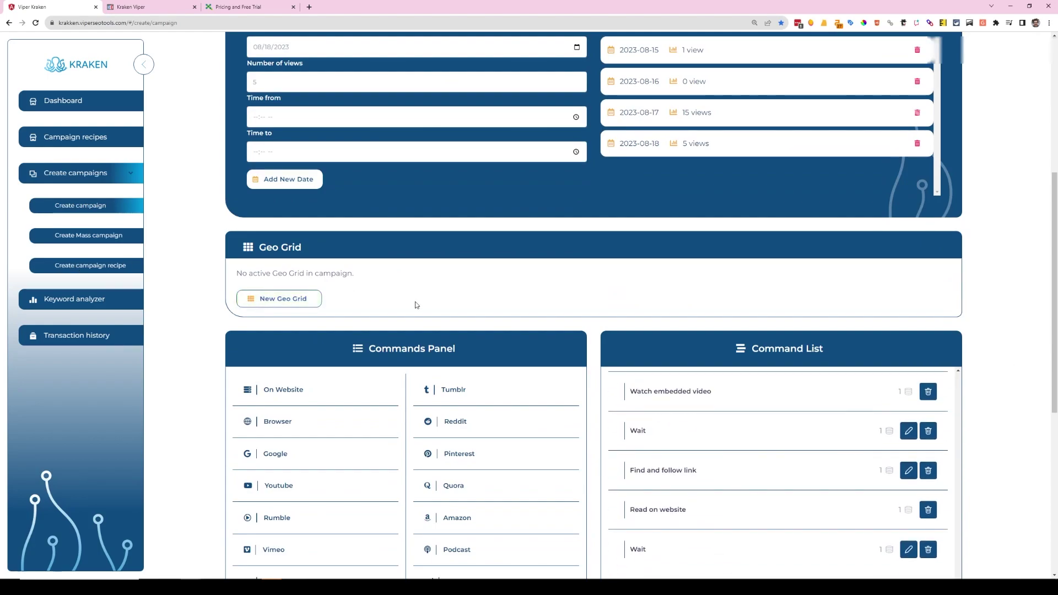
{"action": "scroll", "coordinate": [756, 349], "scroll_direction": "up", "scroll_amount": 5}
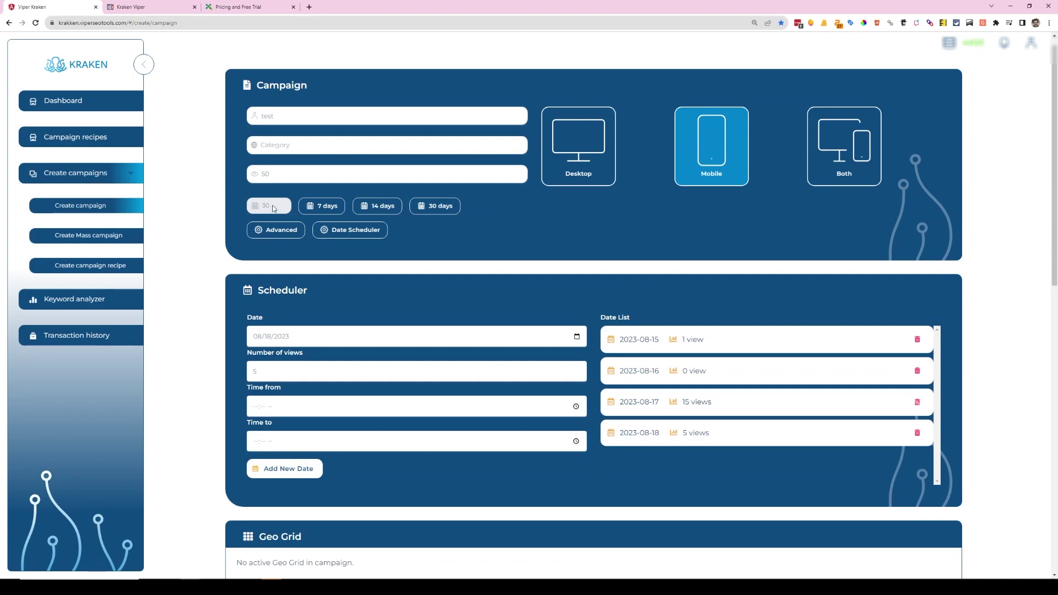
- Set the campaign's number of views to 250 and check the total credits at checkout
{"action": "left_click_drag", "start_coordinate": [273, 176], "coordinate": [246, 177]}
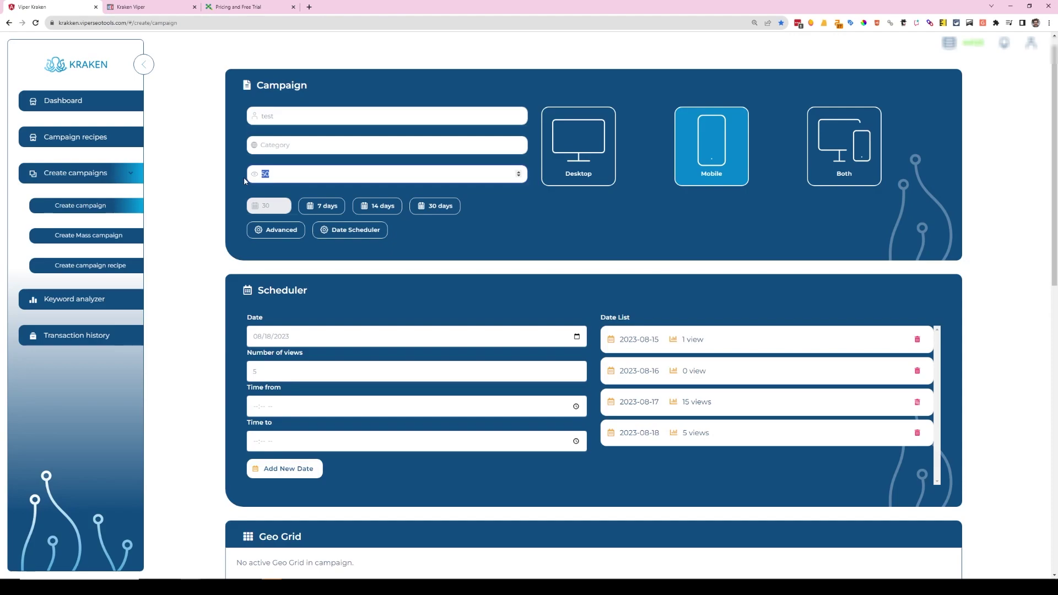
{"action": "type", "text": "250"}
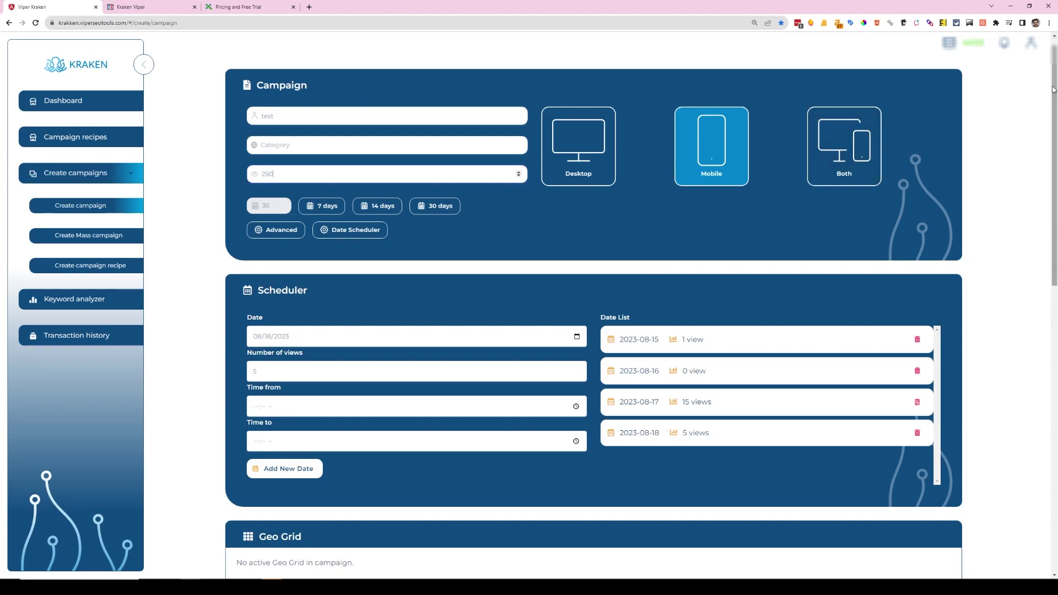
{"action": "scroll", "coordinate": [1023, 359], "scroll_direction": "down", "scroll_amount": 15}
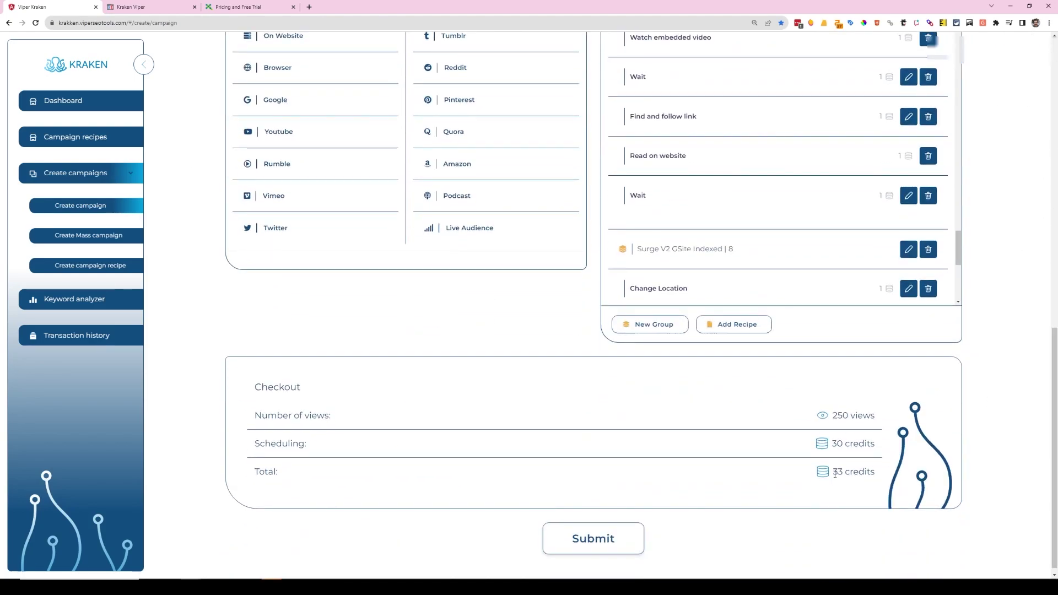
{"action": "left_click_drag", "start_coordinate": [833, 472], "coordinate": [843, 472]}
{"action": "left_click", "coordinate": [836, 472]}
- Compare the campaign's credit cost with the Kraken plans' monthly credits on the pricing page and return to the campaign
{"action": "left_click", "coordinate": [149, 5]}
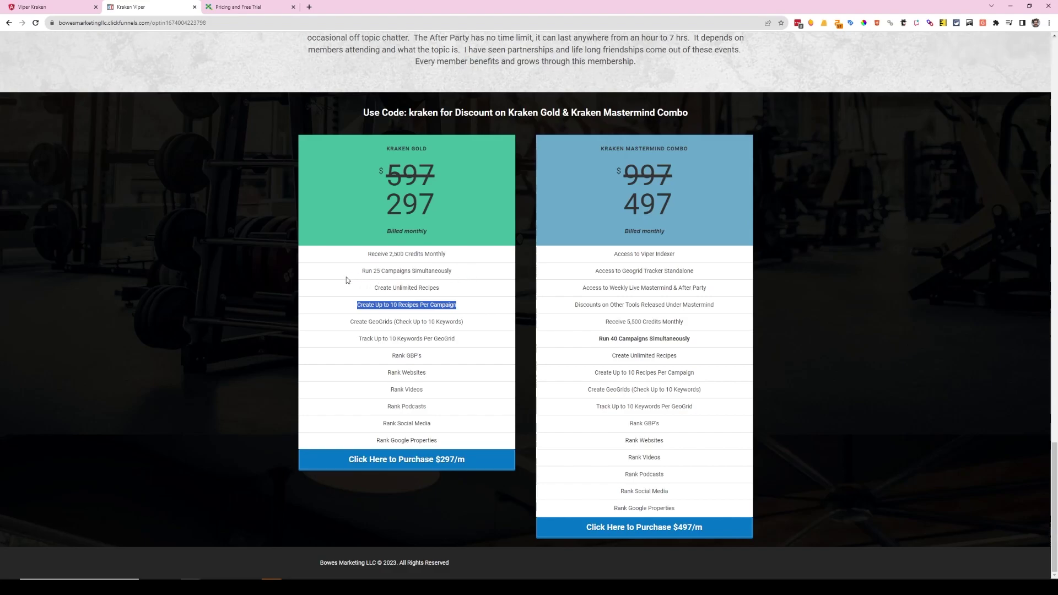
{"action": "left_click", "coordinate": [53, 7]}
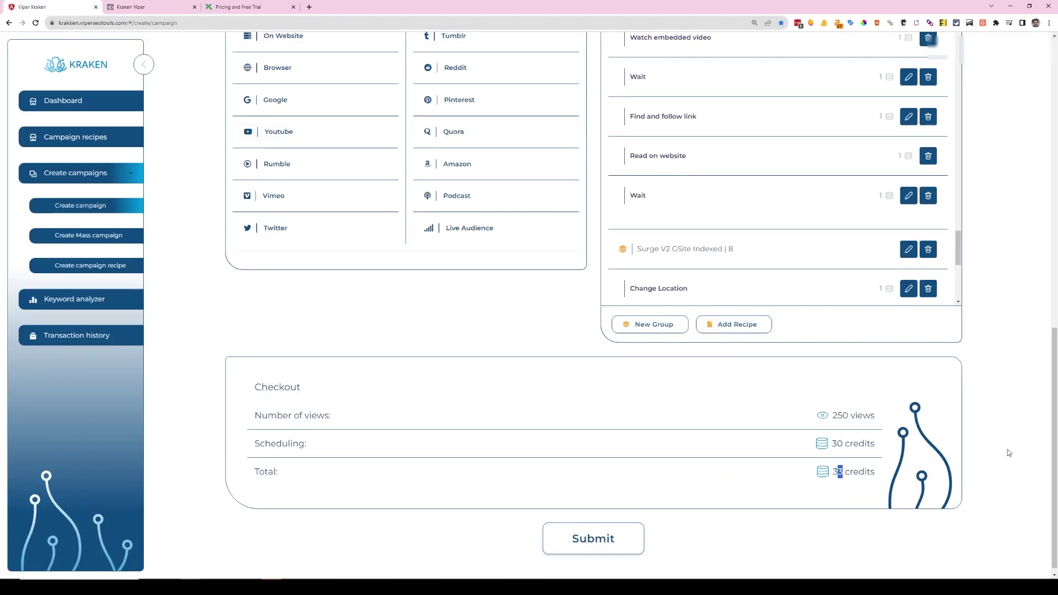
{"action": "left_click", "coordinate": [131, 7]}
{"action": "left_click", "coordinate": [52, 6]}
- Set the campaign's number of views to 2500 and check the total credits at checkout
{"action": "scroll", "coordinate": [1054, 472], "scroll_direction": "up", "scroll_amount": 15}
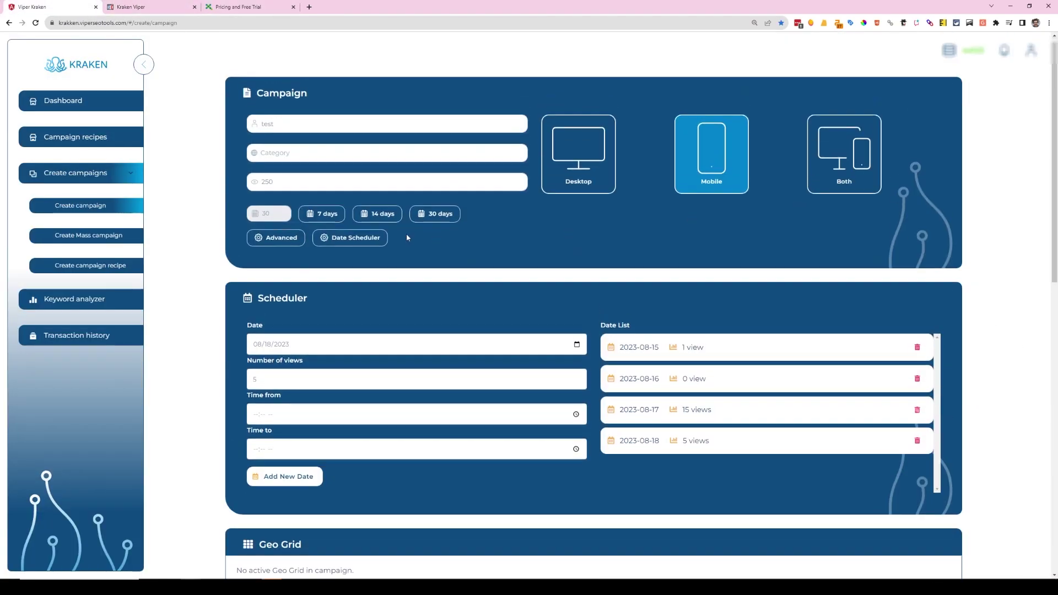
{"action": "left_click", "coordinate": [273, 182]}
{"action": "left_click_drag", "start_coordinate": [273, 182], "coordinate": [240, 180]}
{"action": "type", "text": "2500"}
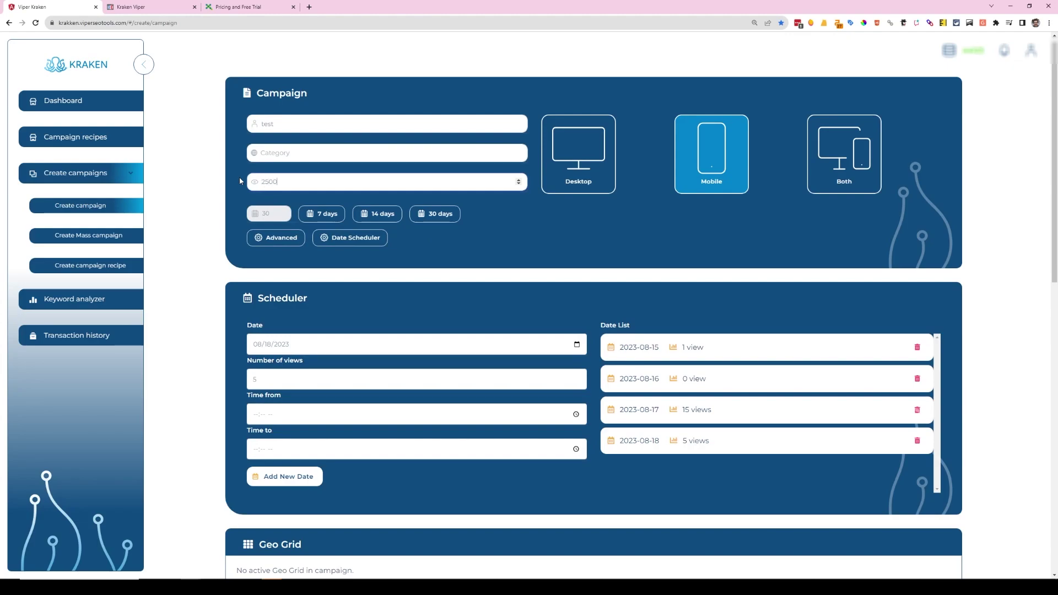
{"action": "left_click", "coordinate": [691, 228]}
{"action": "left_click_drag", "start_coordinate": [1050, 172], "coordinate": [1042, 463]}
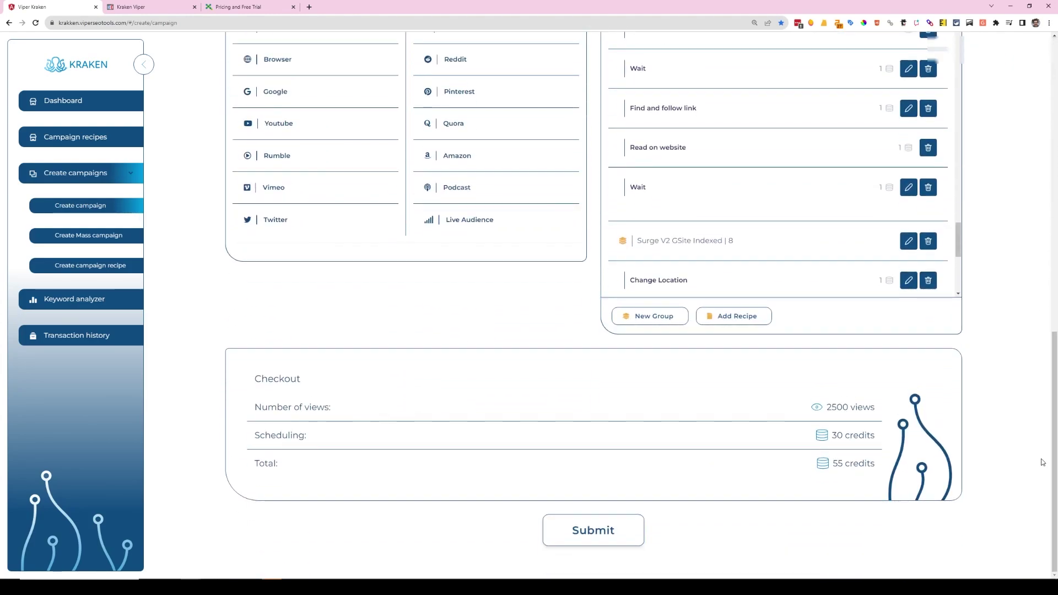
{"action": "double_click", "coordinate": [838, 463]}
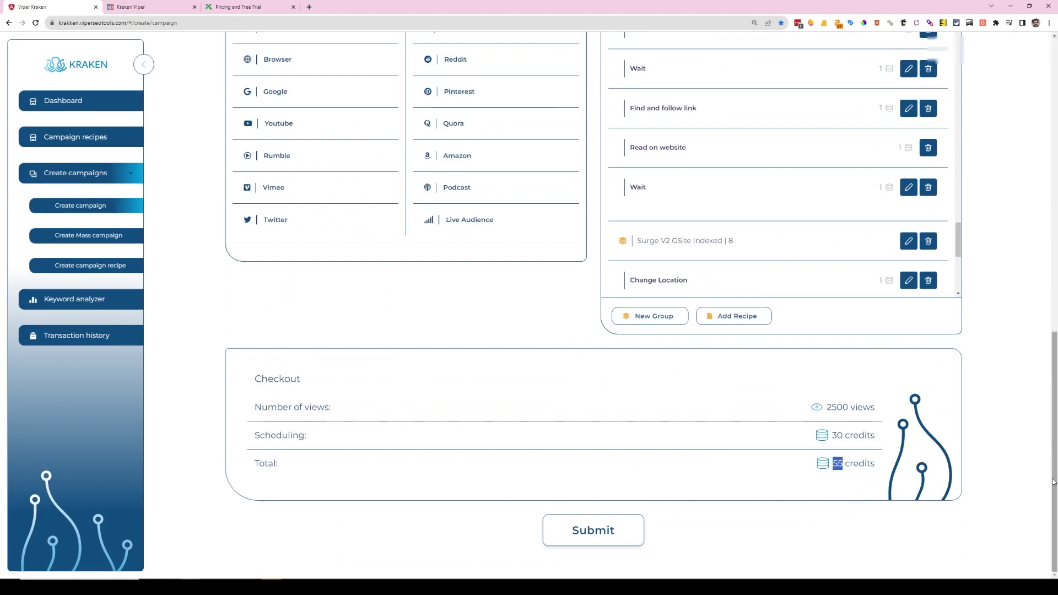
- Import the shared recipes Surge V2 Other Referrers, GDF-I, GDF-NI and Google Sheet NI into the campaign's command list
{"action": "left_click_drag", "start_coordinate": [1054, 479], "coordinate": [1043, 137]}
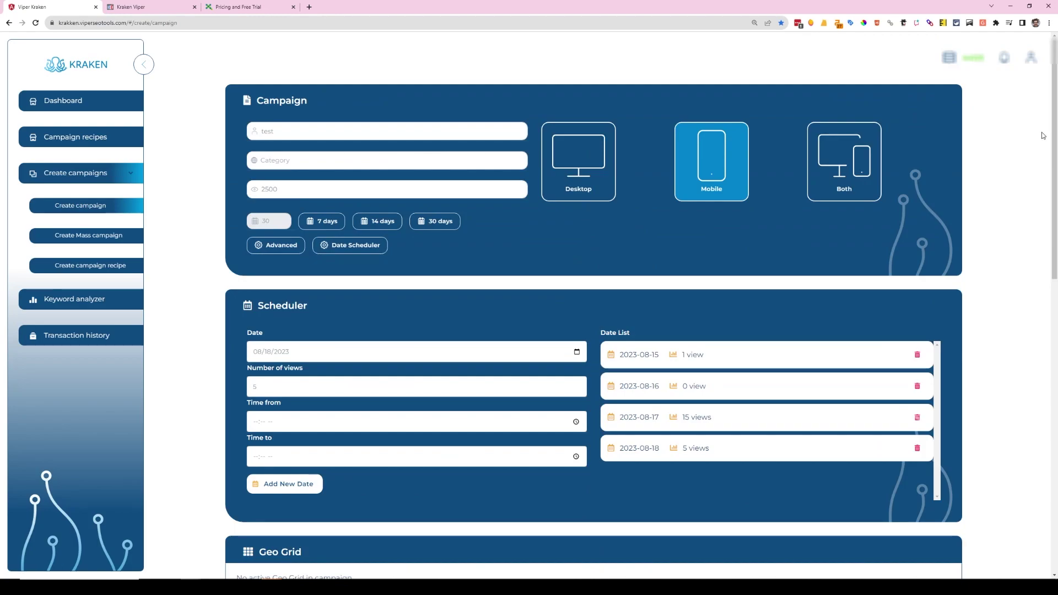
{"action": "scroll", "coordinate": [665, 483], "scroll_direction": "down", "scroll_amount": 7}
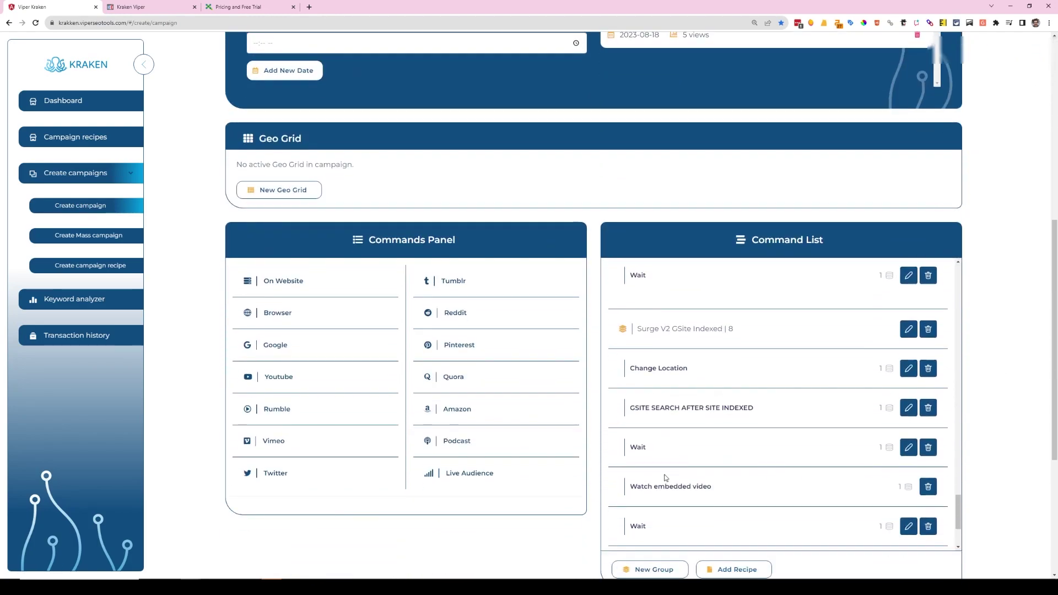
{"action": "scroll", "coordinate": [664, 483], "scroll_direction": "down", "scroll_amount": 2}
{"action": "left_click", "coordinate": [732, 447]}
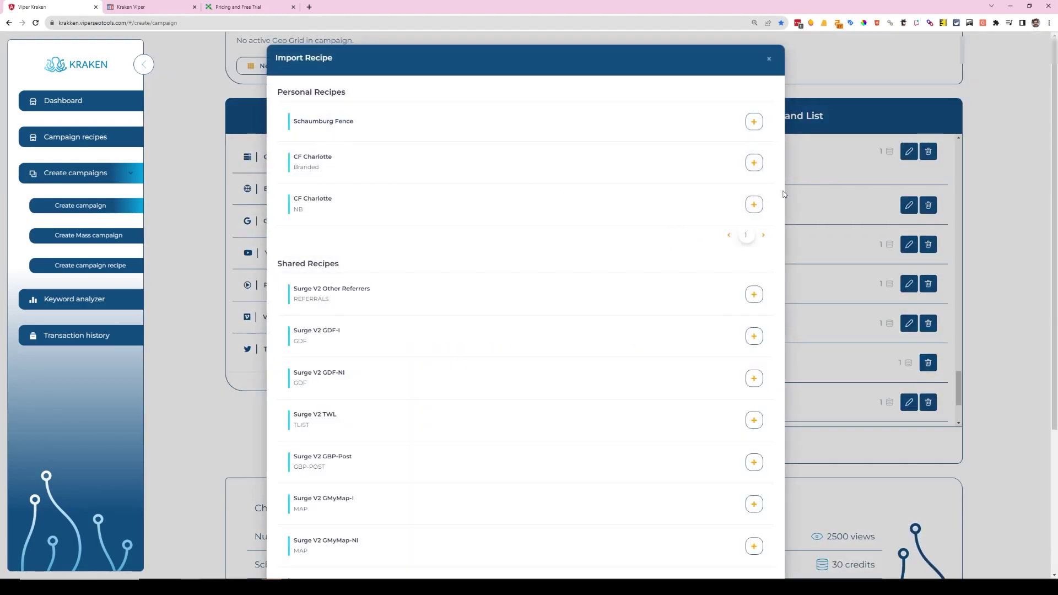
{"action": "left_click", "coordinate": [754, 295]}
{"action": "left_click", "coordinate": [754, 336]}
{"action": "left_click", "coordinate": [755, 379]}
{"action": "scroll", "coordinate": [687, 520], "scroll_direction": "down", "scroll_amount": 3}
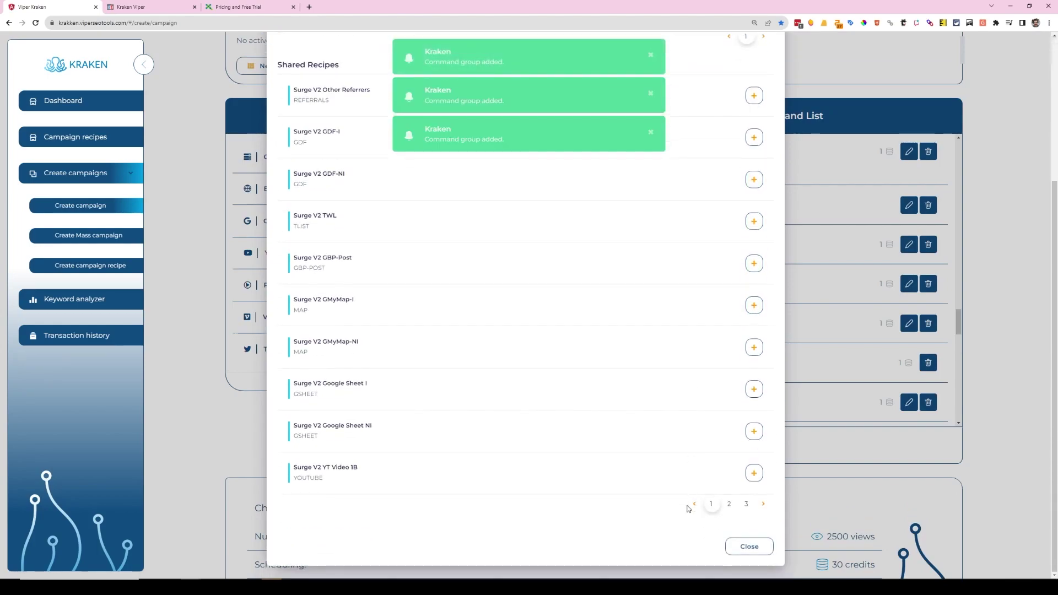
{"action": "left_click", "coordinate": [754, 432]}
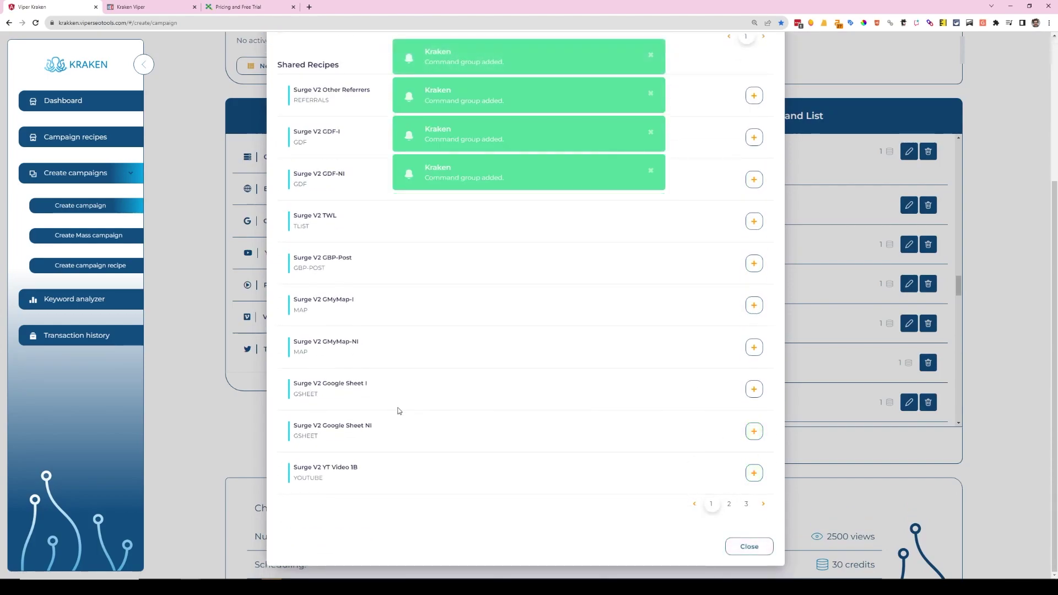
{"action": "left_click", "coordinate": [949, 326]}
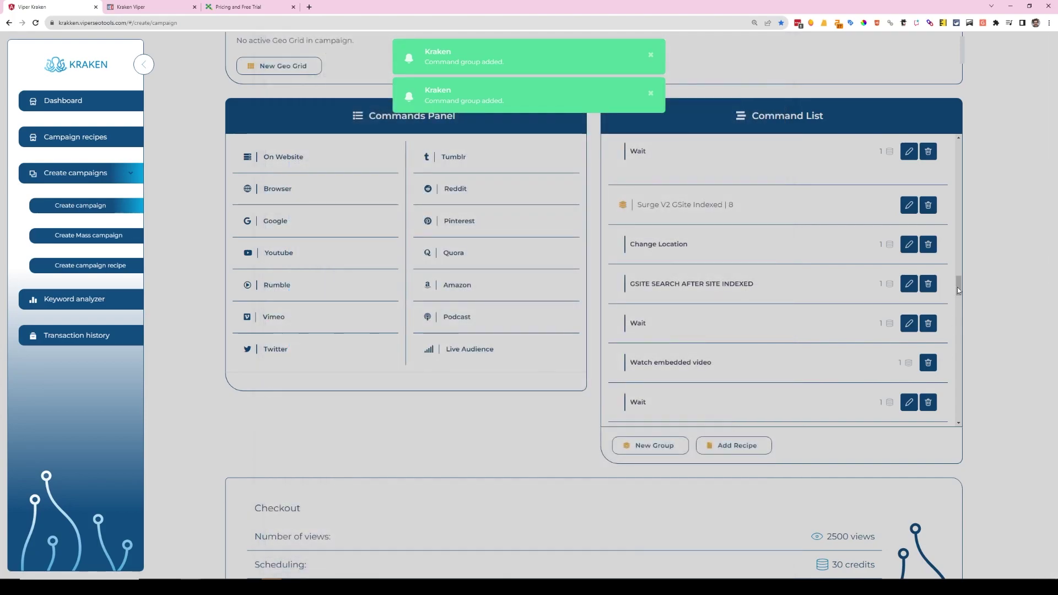
- Review the end of the command list and check the campaign's total credits at checkout
{"action": "left_click_drag", "start_coordinate": [960, 286], "coordinate": [1033, 404]}
{"action": "scroll", "coordinate": [1056, 434], "scroll_direction": "down", "scroll_amount": 2}
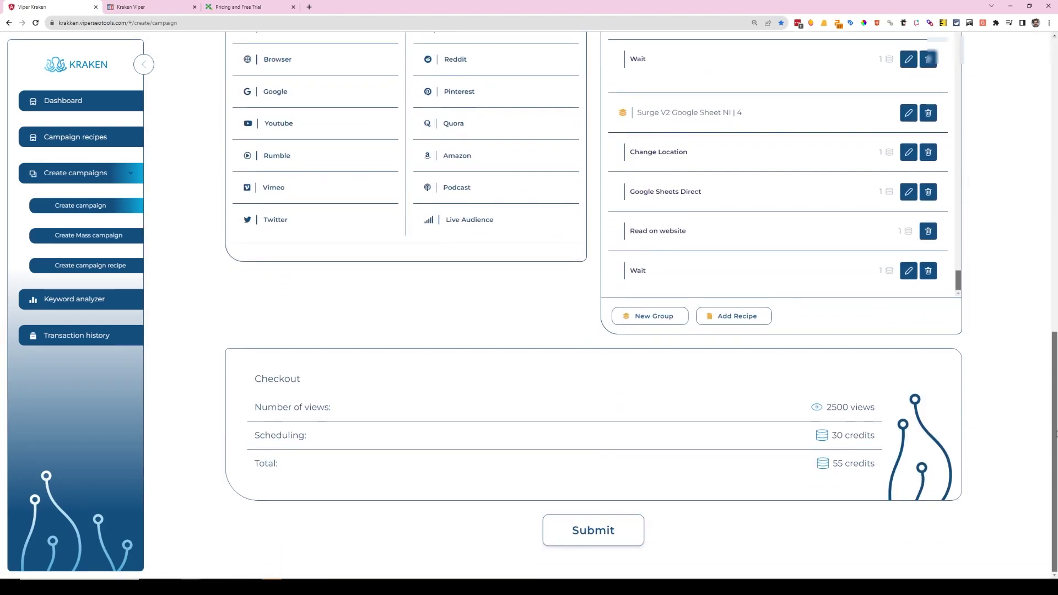
{"action": "double_click", "coordinate": [837, 464]}
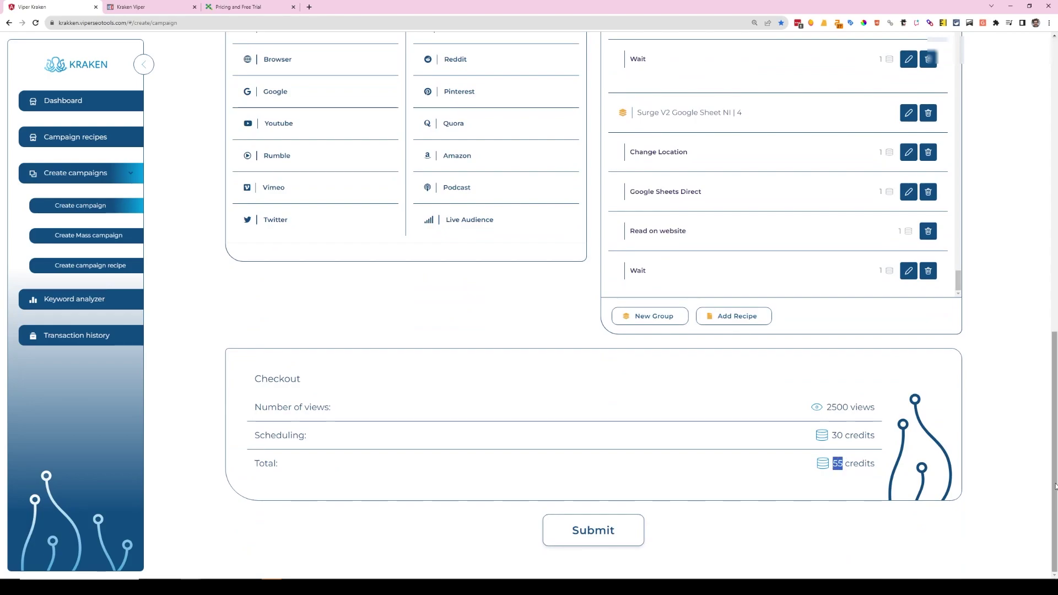
- Switch to the SerpClix pricing page and examine the Starter plan's credits and clicks and the one-time purchase's clicks per country tier
{"action": "left_click", "coordinate": [259, 7]}
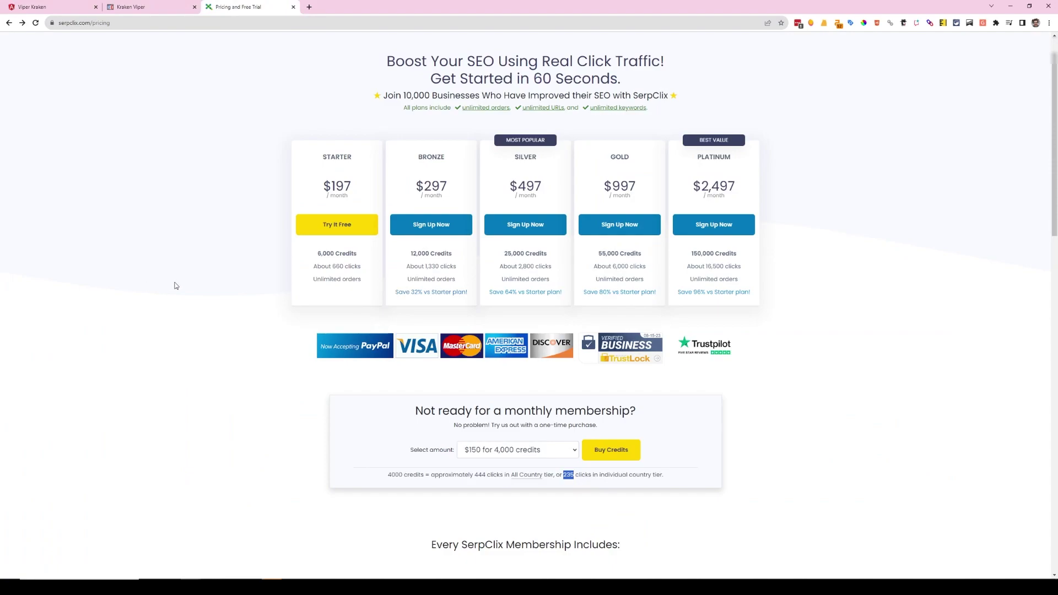
{"action": "left_click_drag", "start_coordinate": [318, 254], "coordinate": [364, 260]}
{"action": "left_click_drag", "start_coordinate": [314, 267], "coordinate": [364, 270]}
{"action": "left_click_drag", "start_coordinate": [383, 475], "coordinate": [443, 483]}
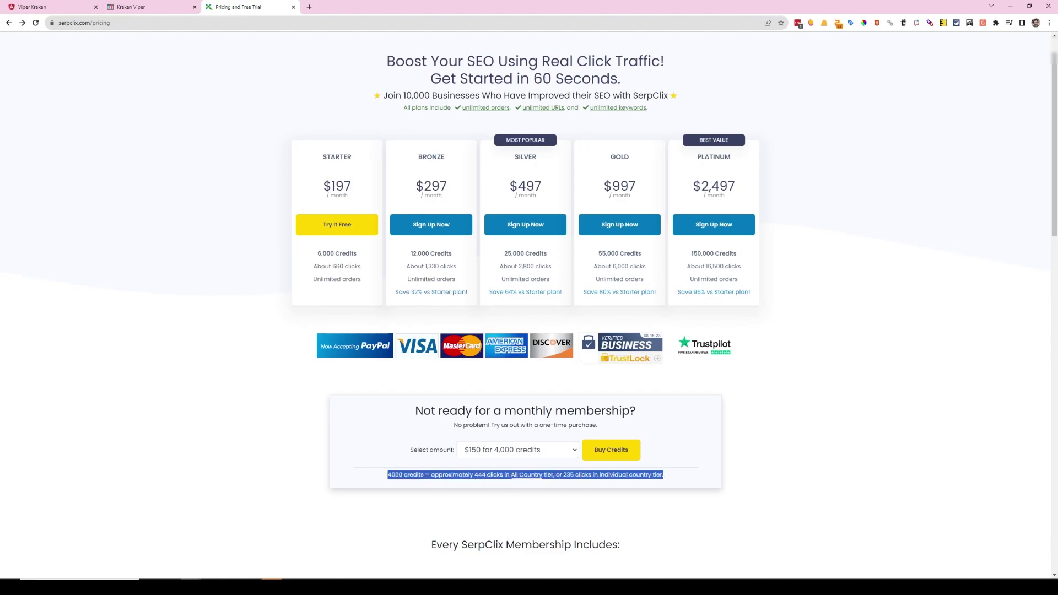
{"action": "left_click_drag", "start_coordinate": [512, 475], "coordinate": [575, 474]}
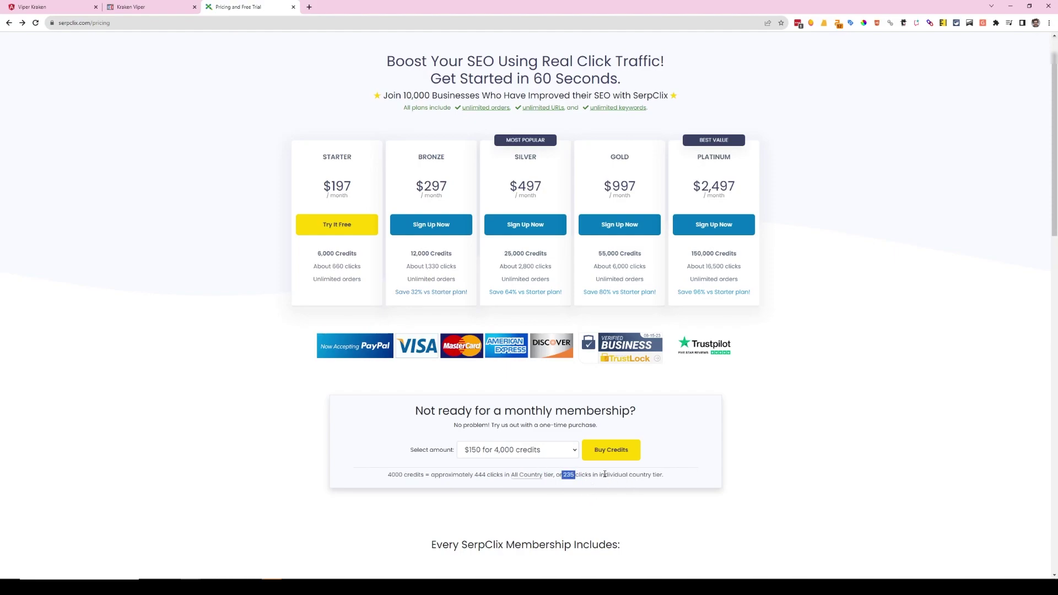
{"action": "left_click_drag", "start_coordinate": [631, 476], "coordinate": [663, 475]}
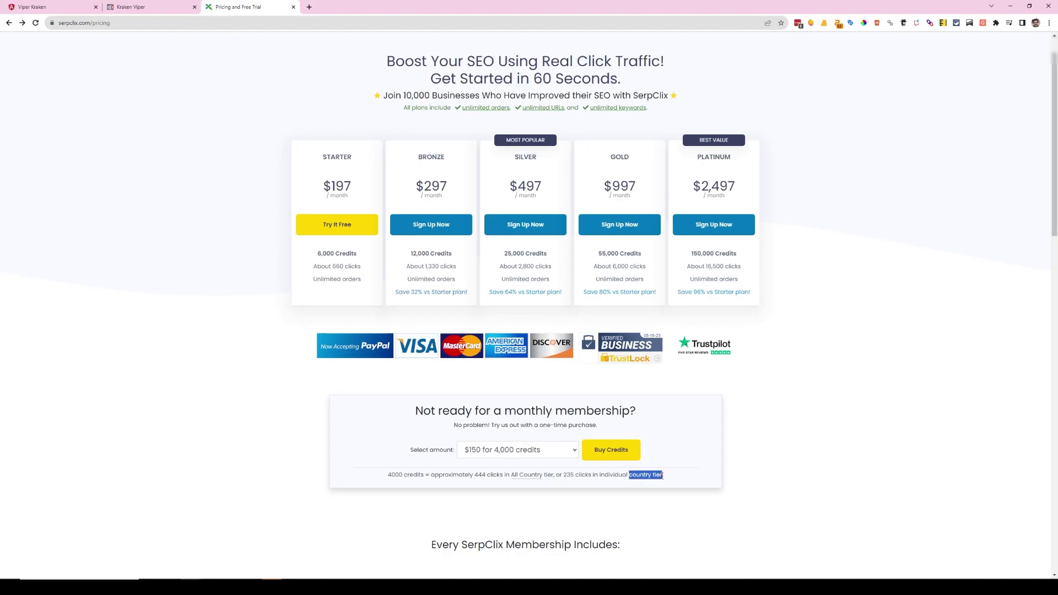
{"action": "left_click", "coordinate": [572, 474]}
{"action": "left_click_drag", "start_coordinate": [572, 474], "coordinate": [559, 475]}
{"action": "double_click", "coordinate": [334, 266]}
- Return to the Kraken campaign by way of the Kraken plans page and recheck the scheduled dates and total credits at checkout
{"action": "left_click", "coordinate": [140, 11]}
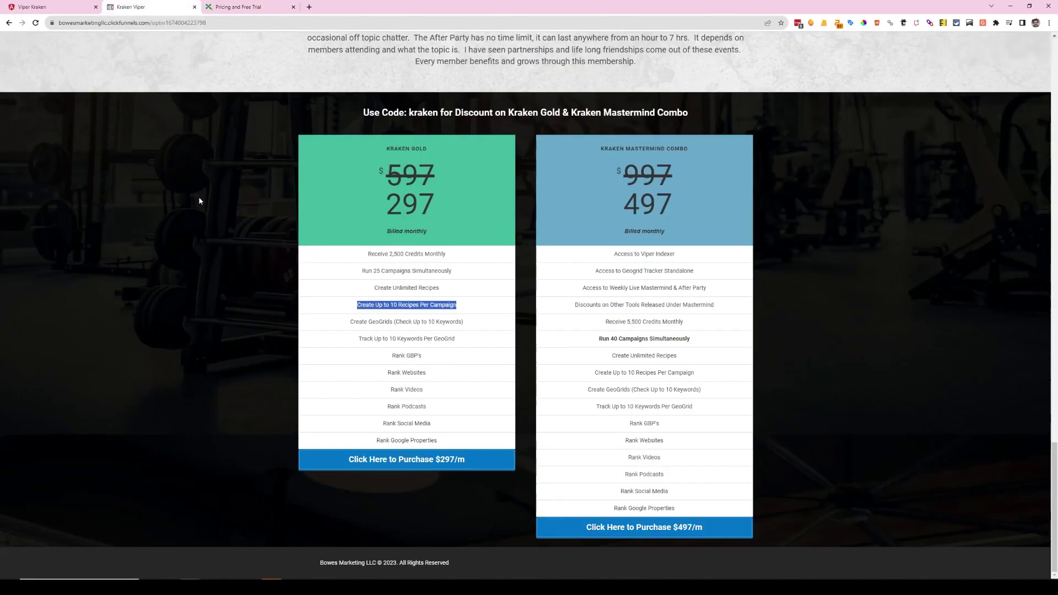
{"action": "left_click", "coordinate": [44, 7]}
{"action": "scroll", "coordinate": [255, 250], "scroll_direction": "up", "scroll_amount": 4}
{"action": "scroll", "coordinate": [208, 171], "scroll_direction": "up", "scroll_amount": 6}
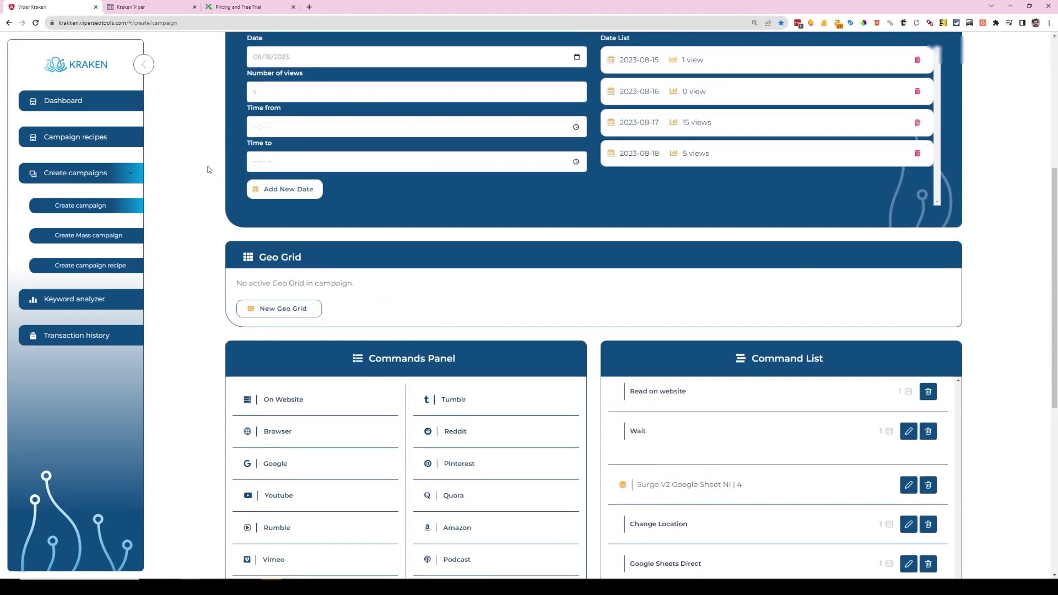
{"action": "scroll", "coordinate": [207, 333], "scroll_direction": "down", "scroll_amount": 13}
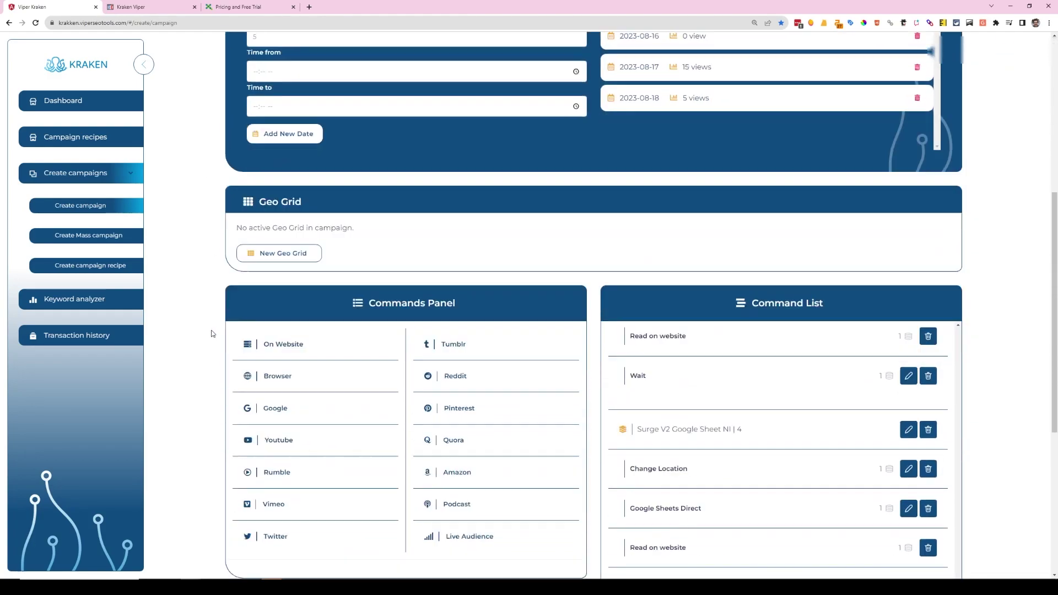
{"action": "double_click", "coordinate": [839, 504]}
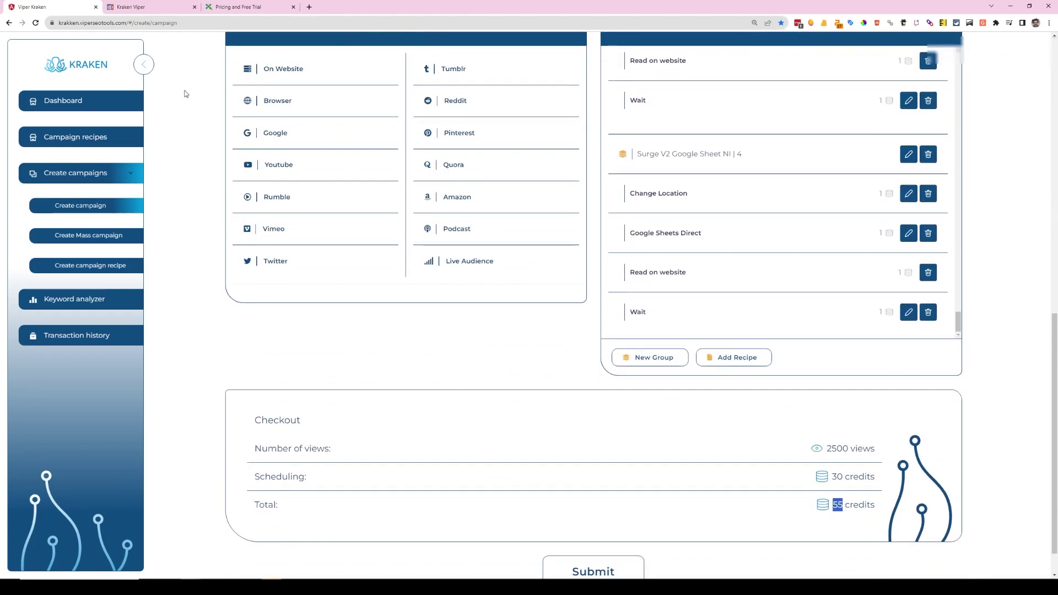
- Compare the Kraken Gold plan's discounted monthly price with the campaign's cost and the SerpClix plans, ending on the Kraken campaign page
{"action": "left_click", "coordinate": [158, 14]}
{"action": "left_click_drag", "start_coordinate": [438, 205], "coordinate": [386, 205]}
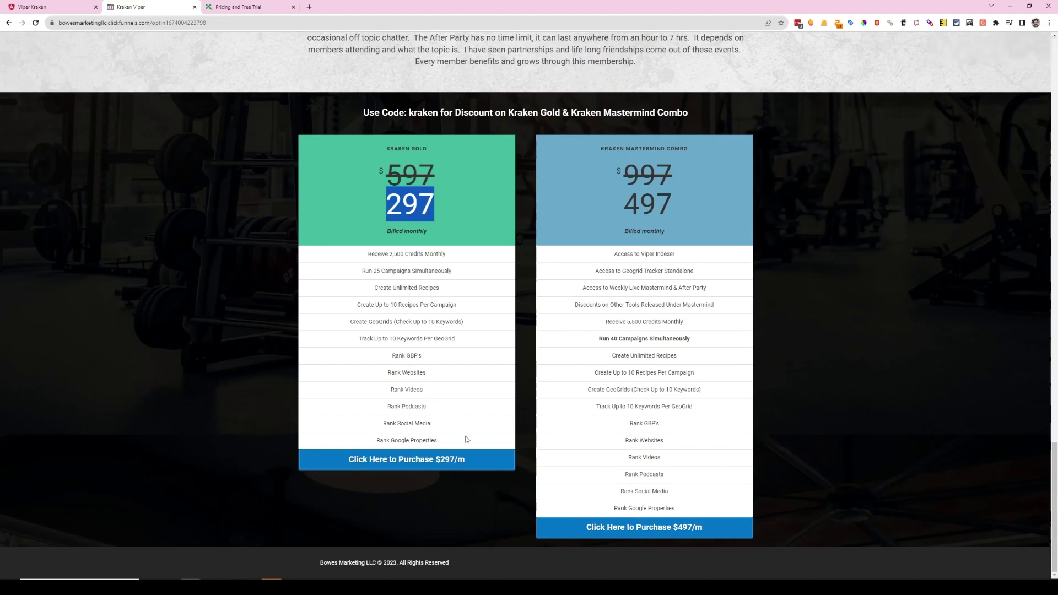
{"action": "key", "text": "ctrl+shift+Tab"}
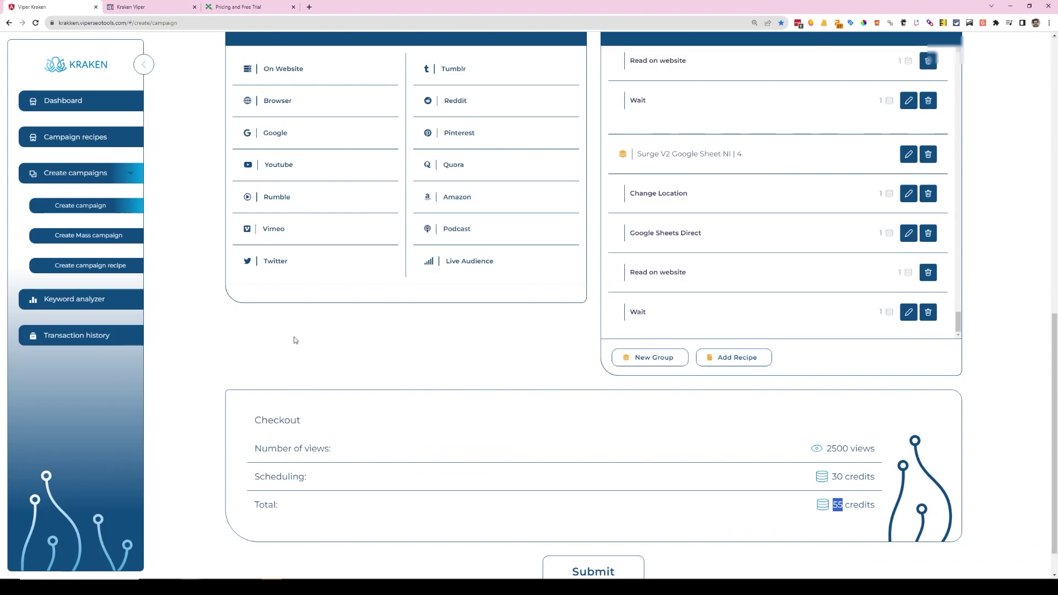
{"action": "scroll", "coordinate": [322, 352], "scroll_direction": "up", "scroll_amount": 1}
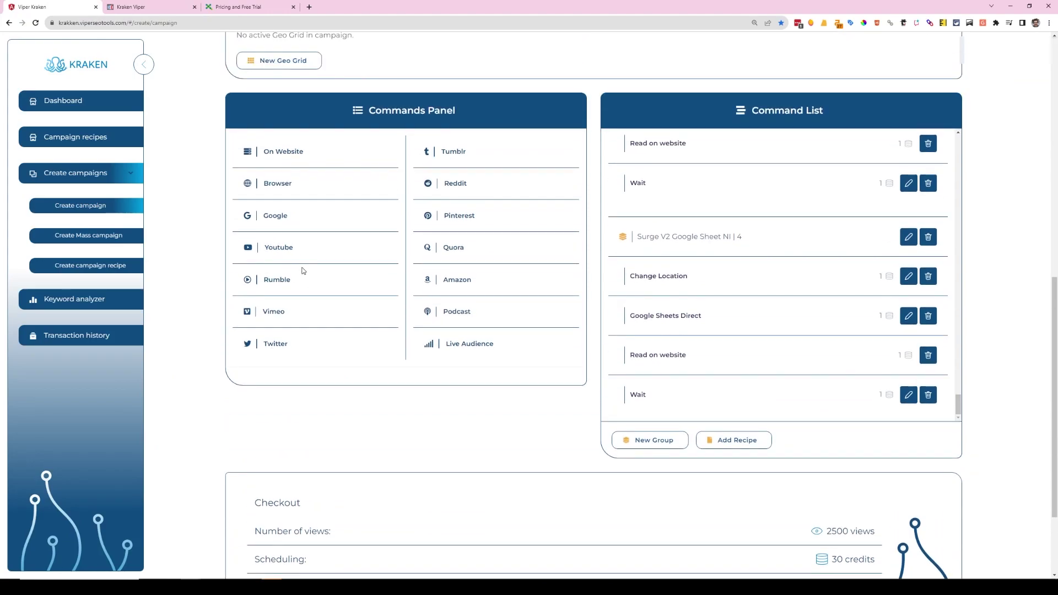
{"action": "left_click", "coordinate": [231, 7]}
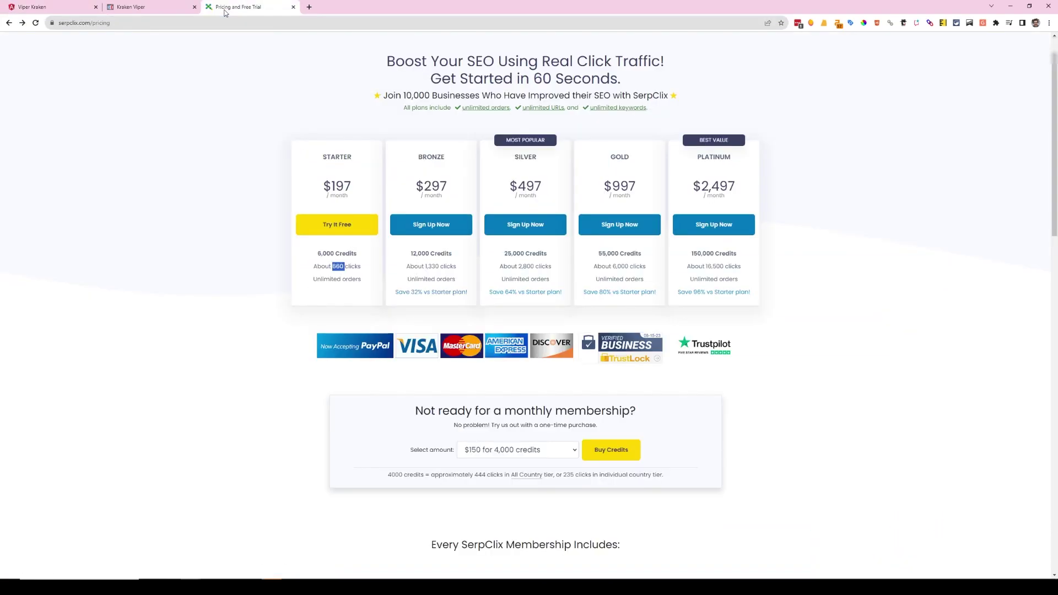
{"action": "left_click", "coordinate": [60, 7]}
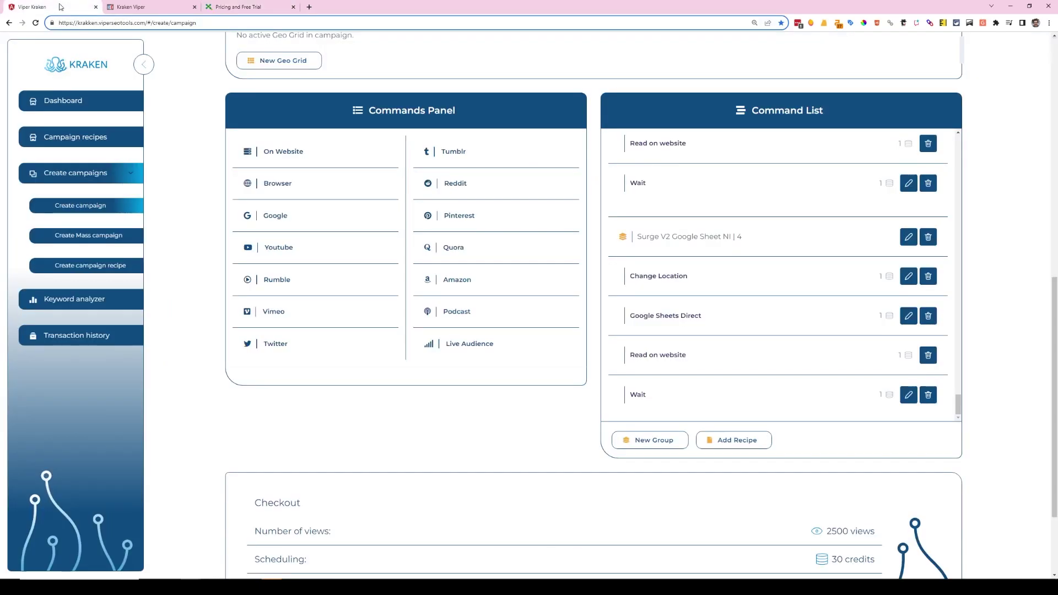